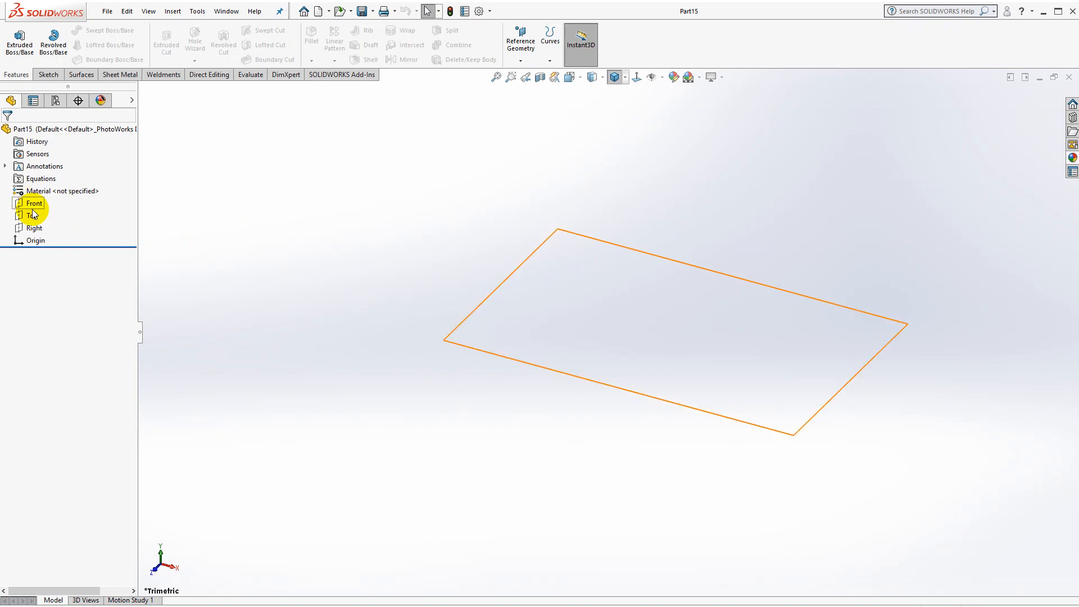
Sketch a corner rectangle about 78 mm by 38 mm on the Top plane, with its lower edge passing through the origin.
click(48, 75)
click(15, 41)
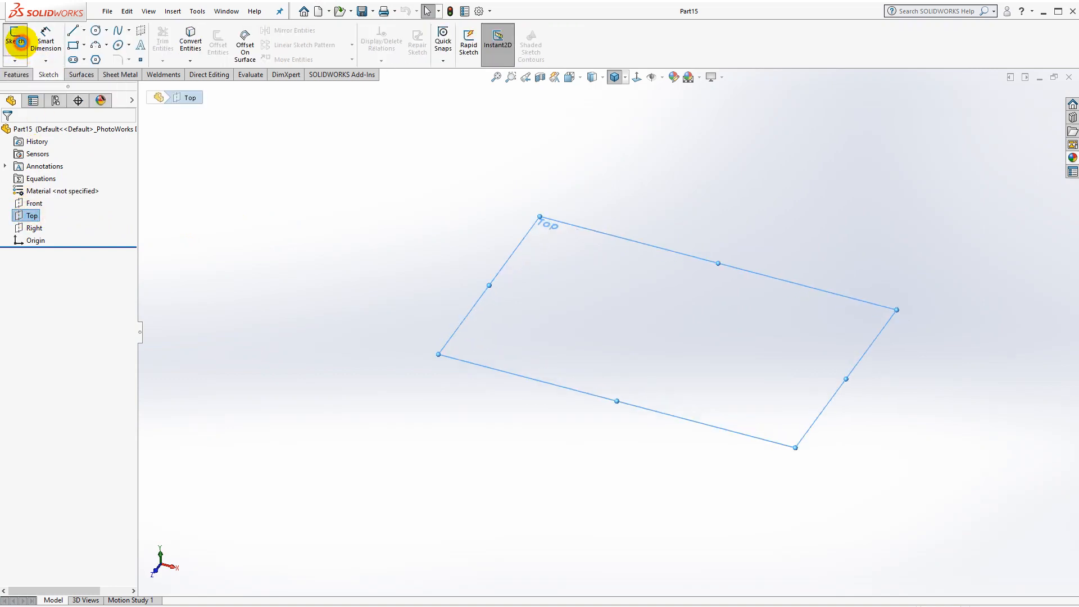
click(73, 45)
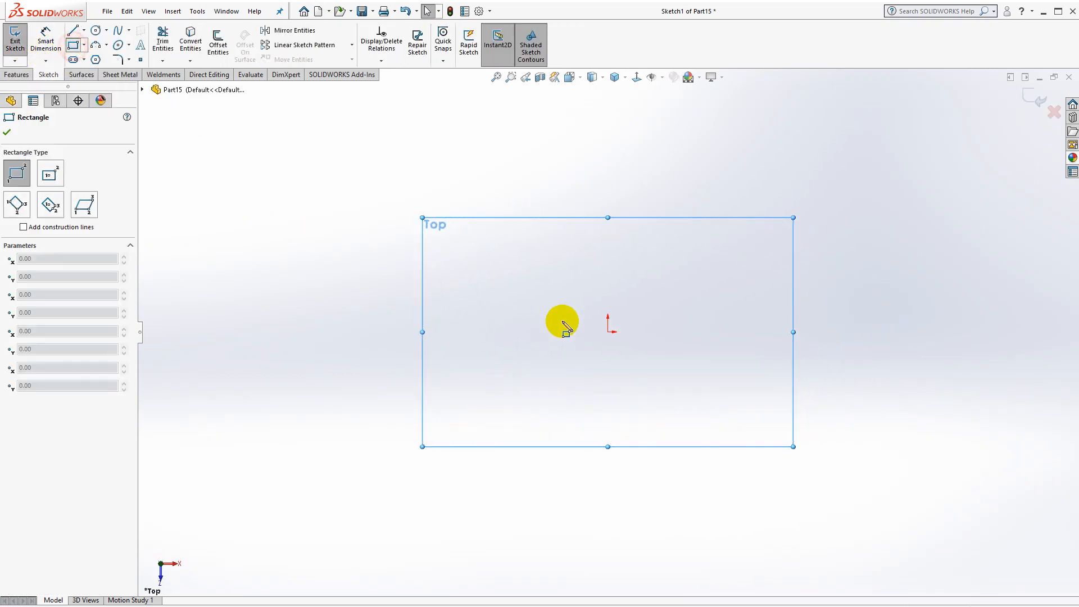
click(506, 246)
click(685, 332)
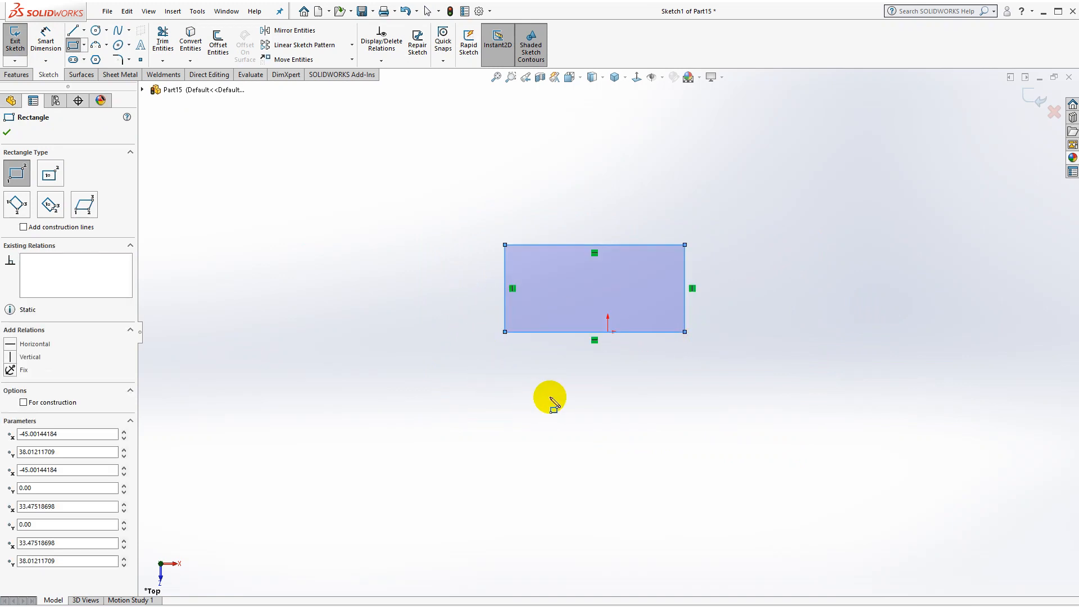
key(Escape)
Add a midpoint relation between the rectangle's lower edge and the origin.
click(590, 332)
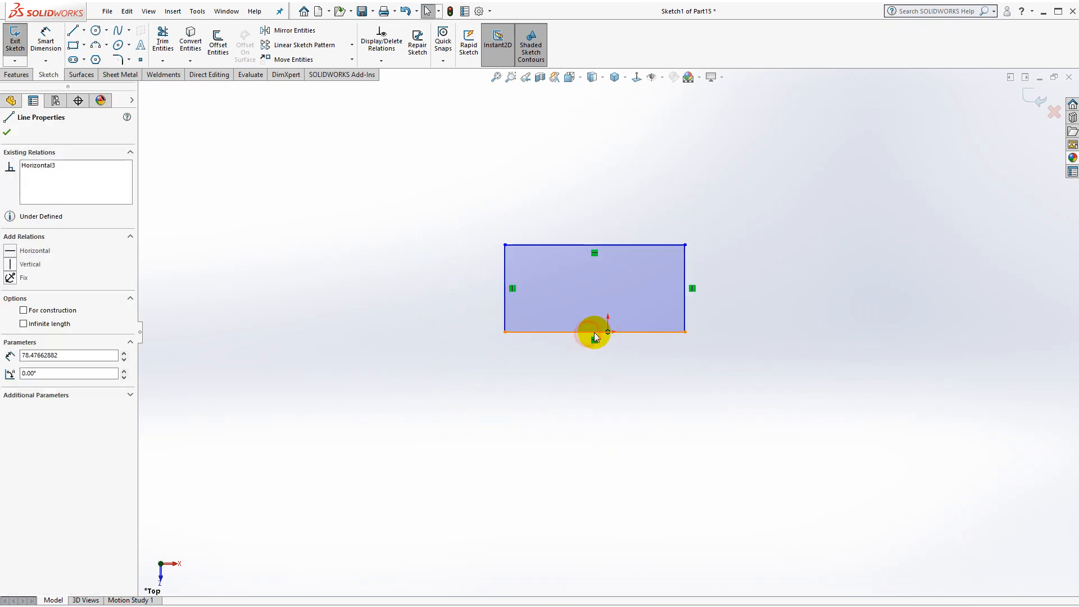
ctrl+click(608, 331)
click(622, 281)
click(376, 253)
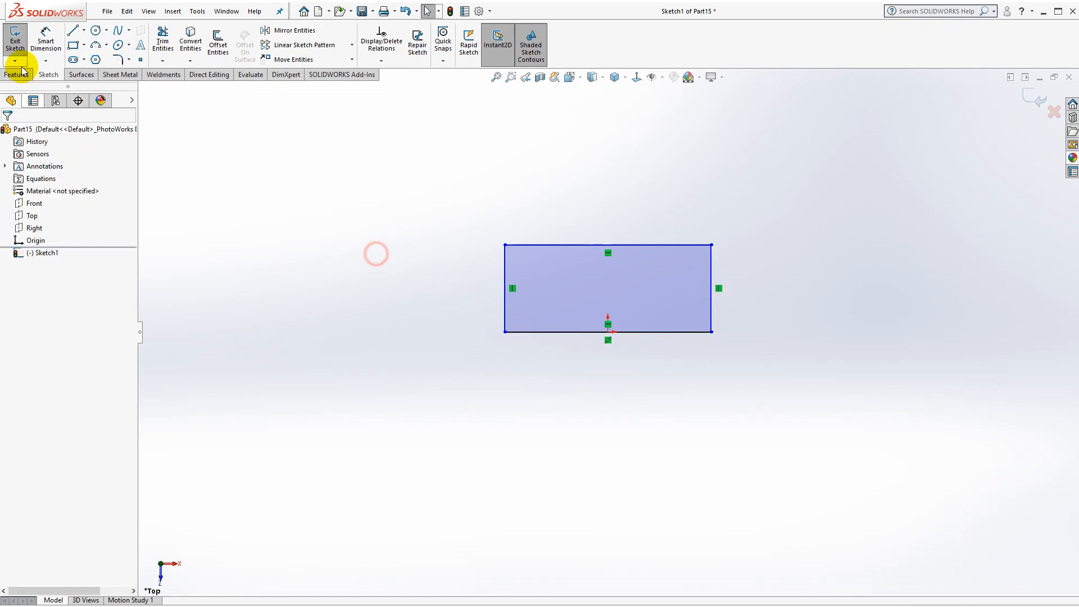
Dimension the rectangle's left side to 30 mm and its upper edge to 45 mm.
click(45, 40)
click(507, 273)
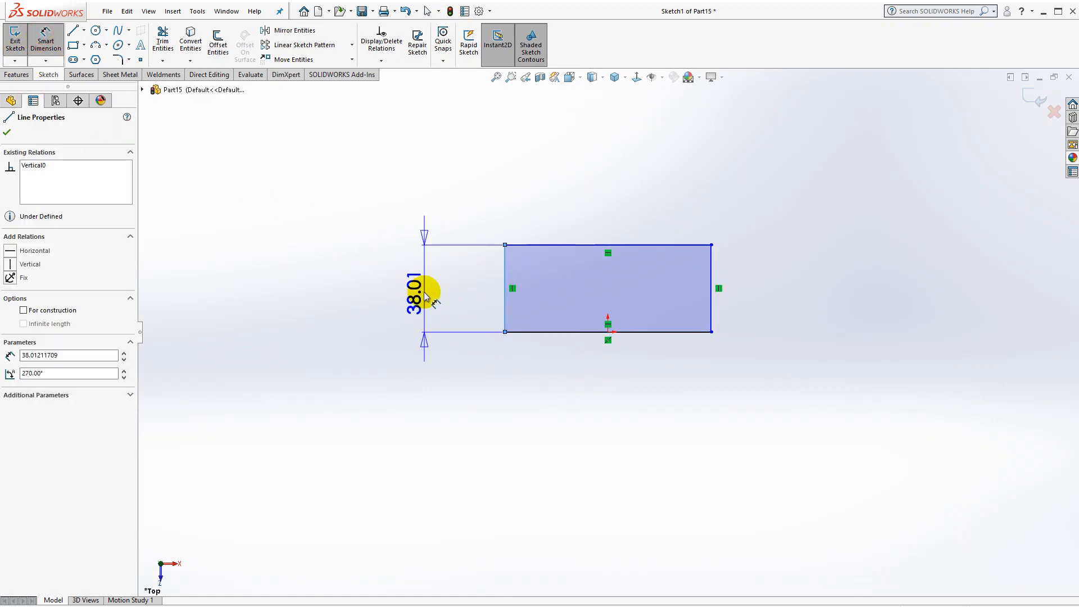
click(424, 291)
text(30)
key(Return)
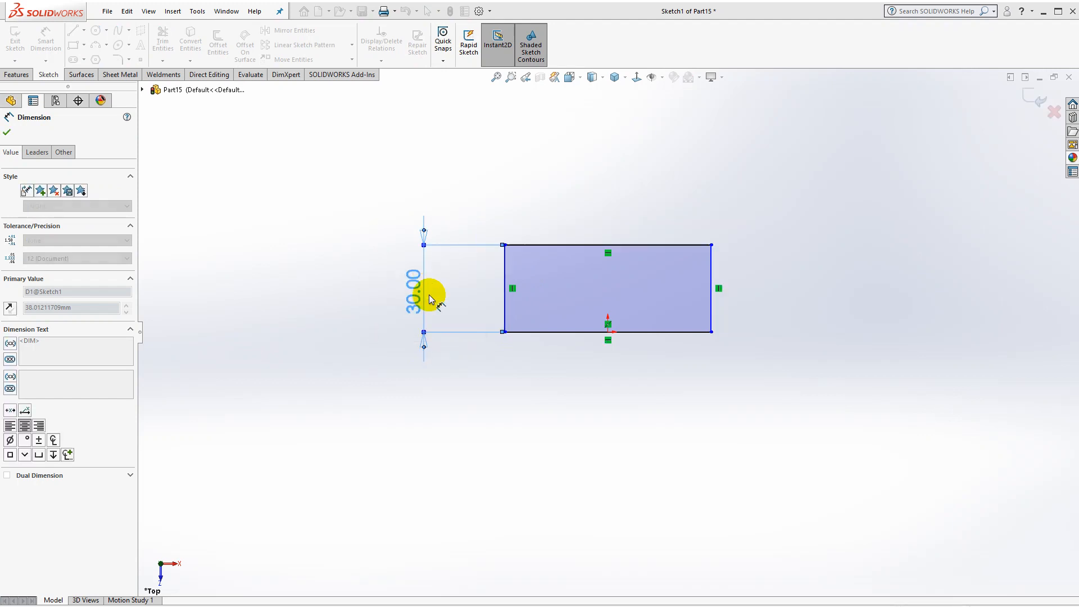
click(576, 251)
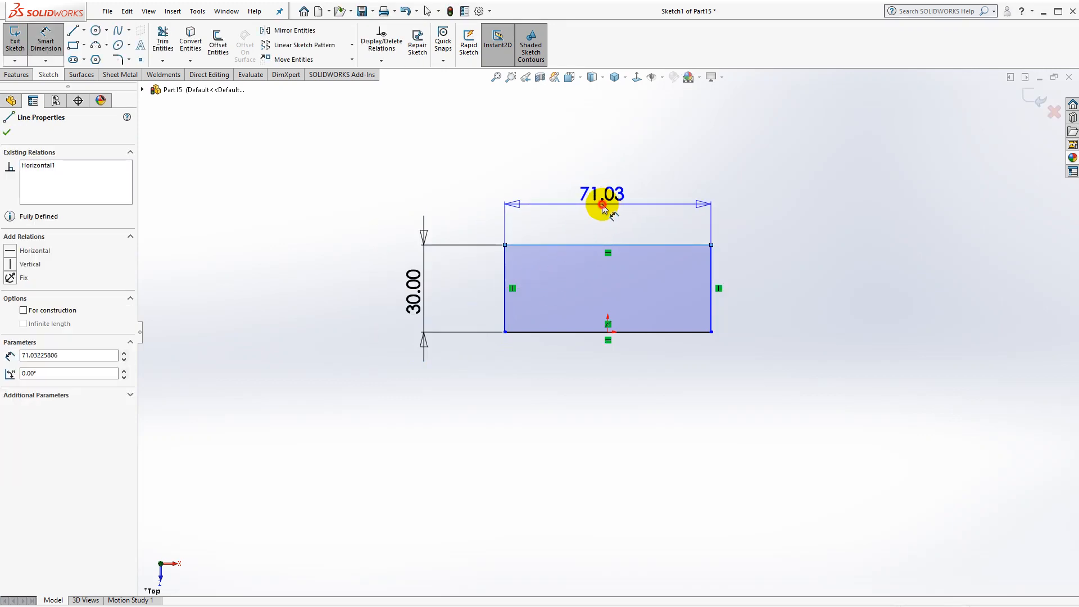
click(596, 205)
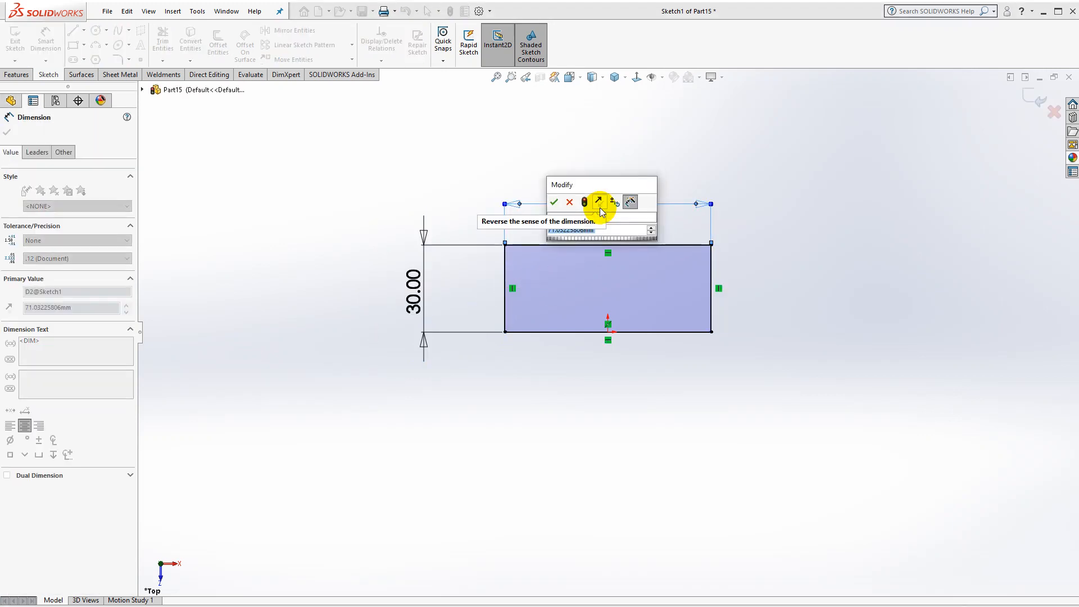
text(45)
key(Return)
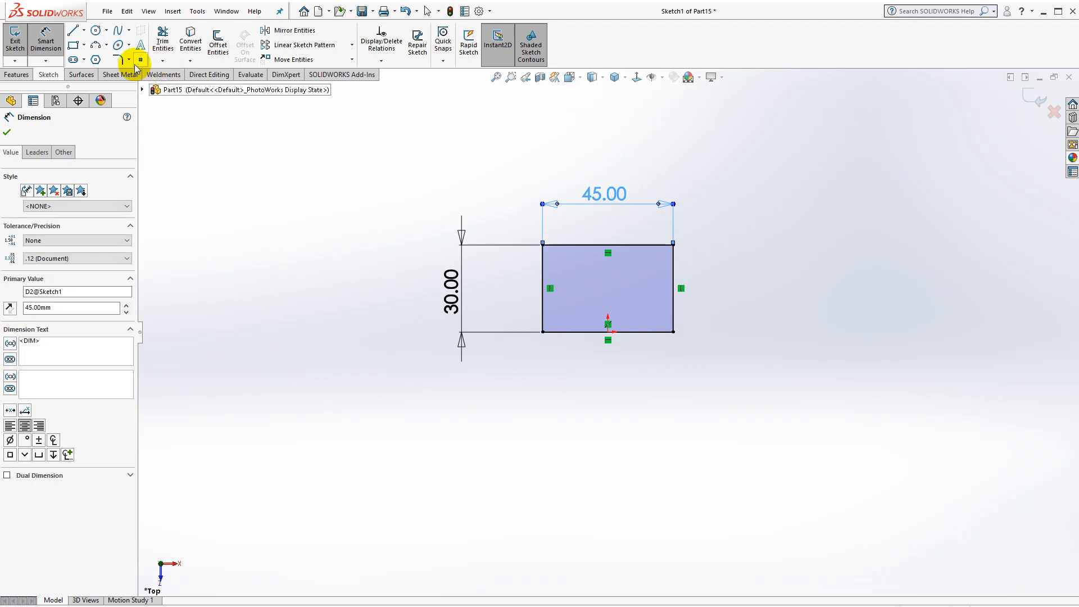
Round the rectangle's two upper corners with 10 mm sketch fillets.
click(117, 59)
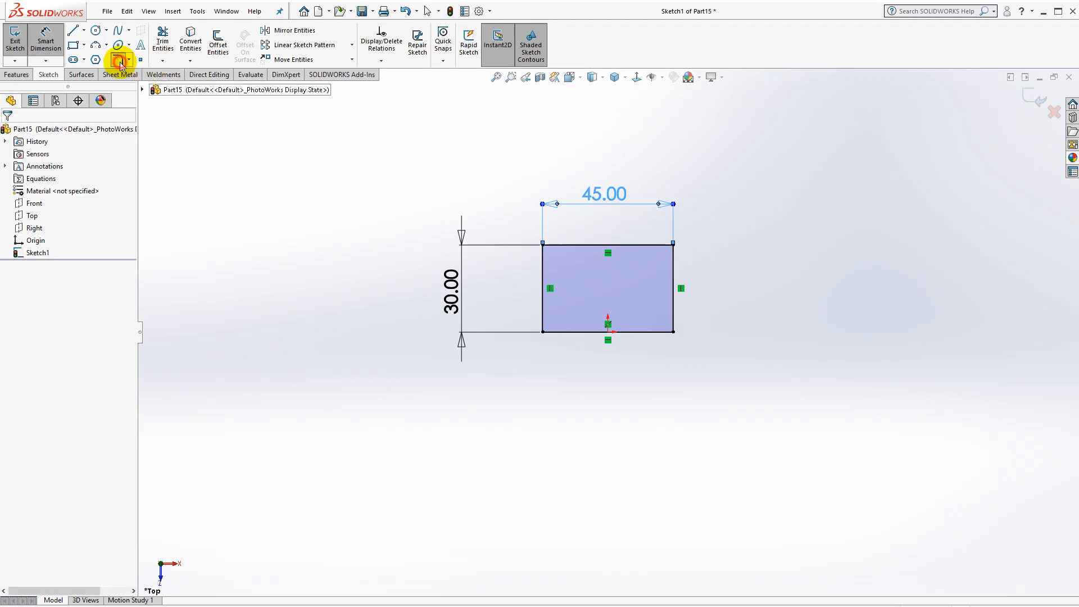
click(543, 244)
click(668, 243)
click(672, 244)
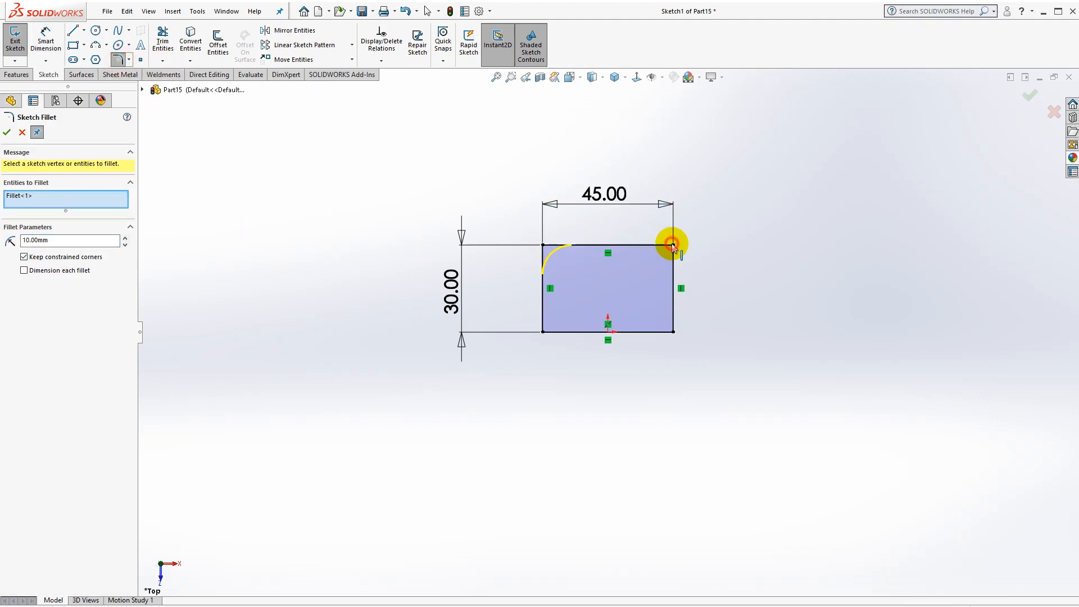
click(674, 245)
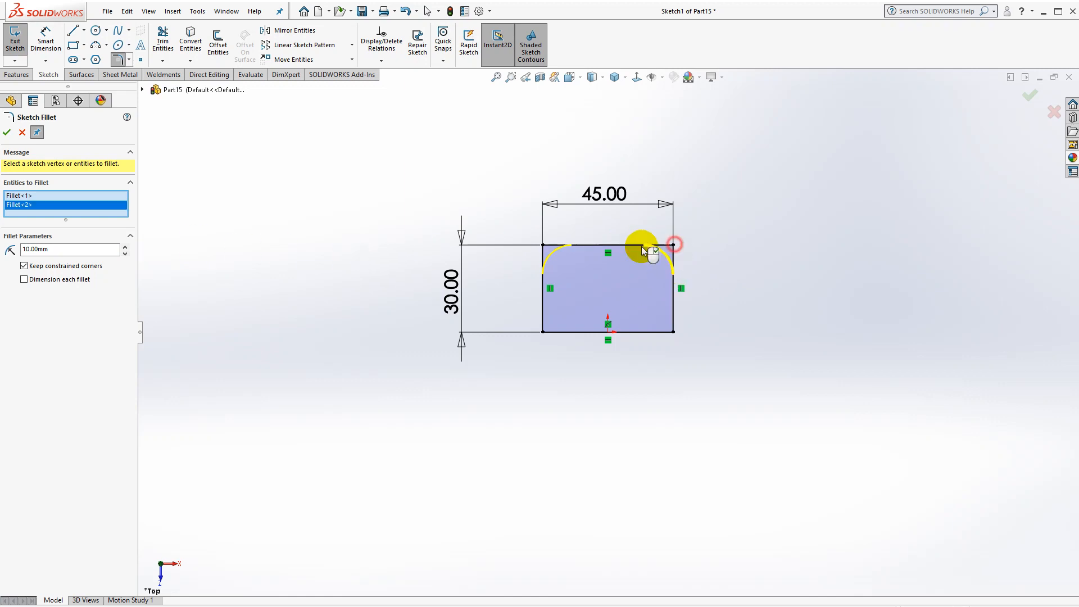
click(7, 132)
scroll(623, 215, down, 4)
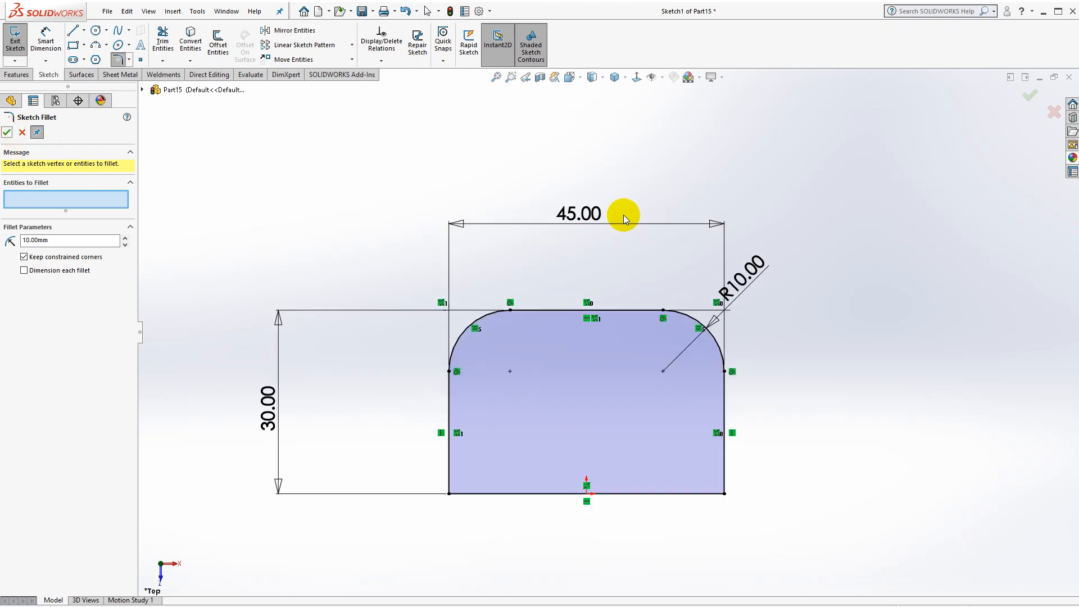
Extrude the rounded profile as a blind boss with a depth of 72+12 mm.
click(15, 76)
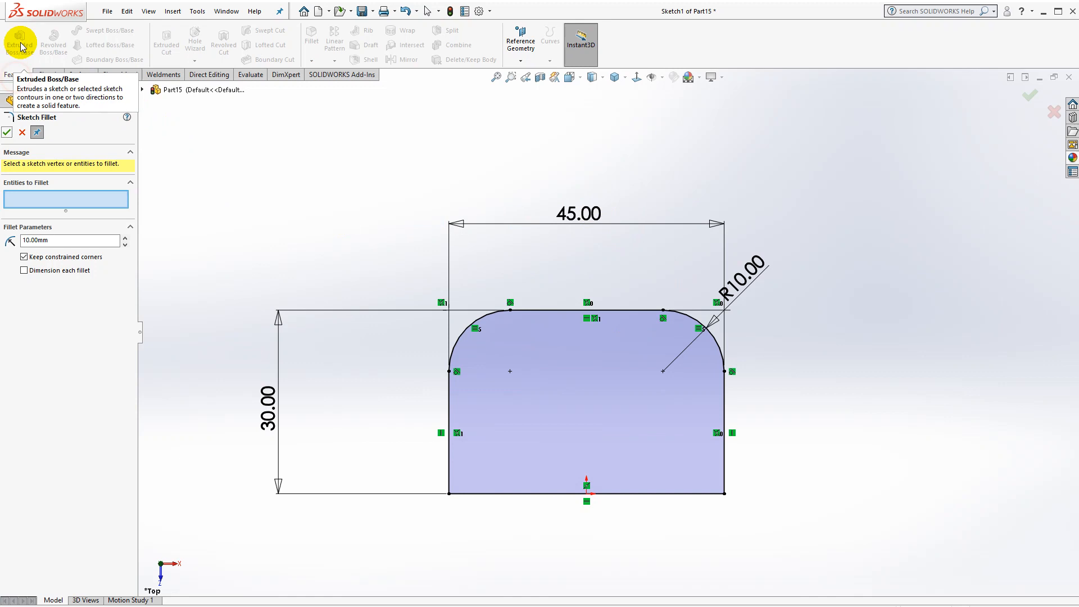
click(22, 132)
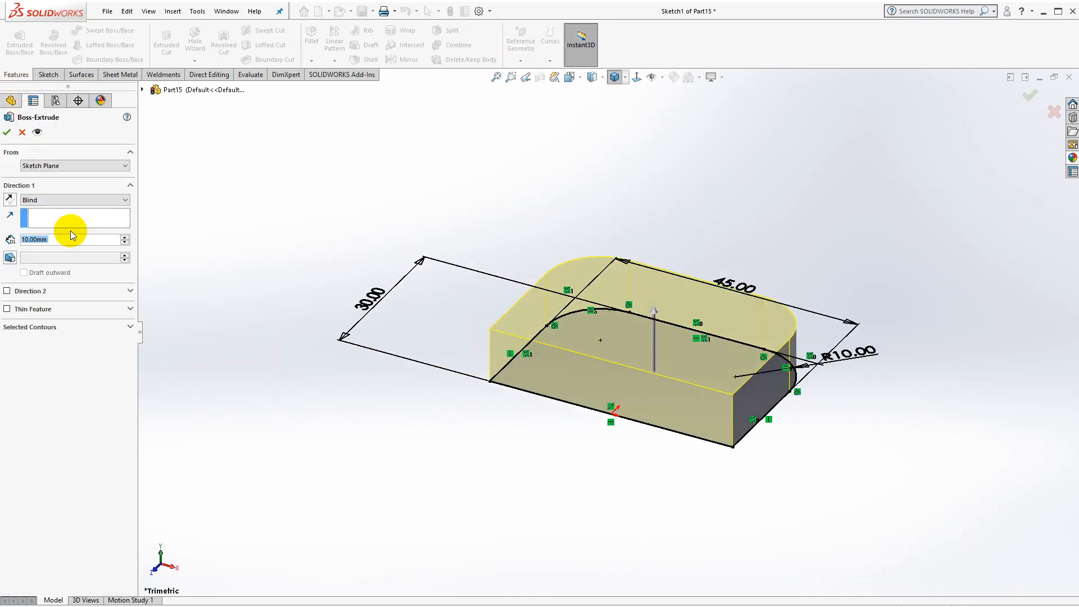
text(7)
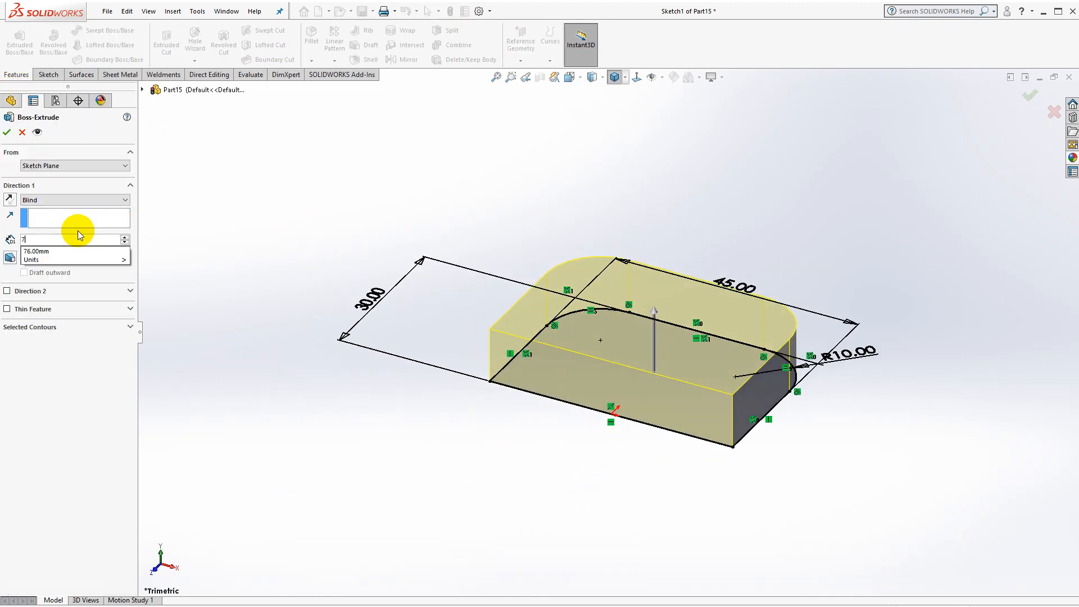
text(2+12)
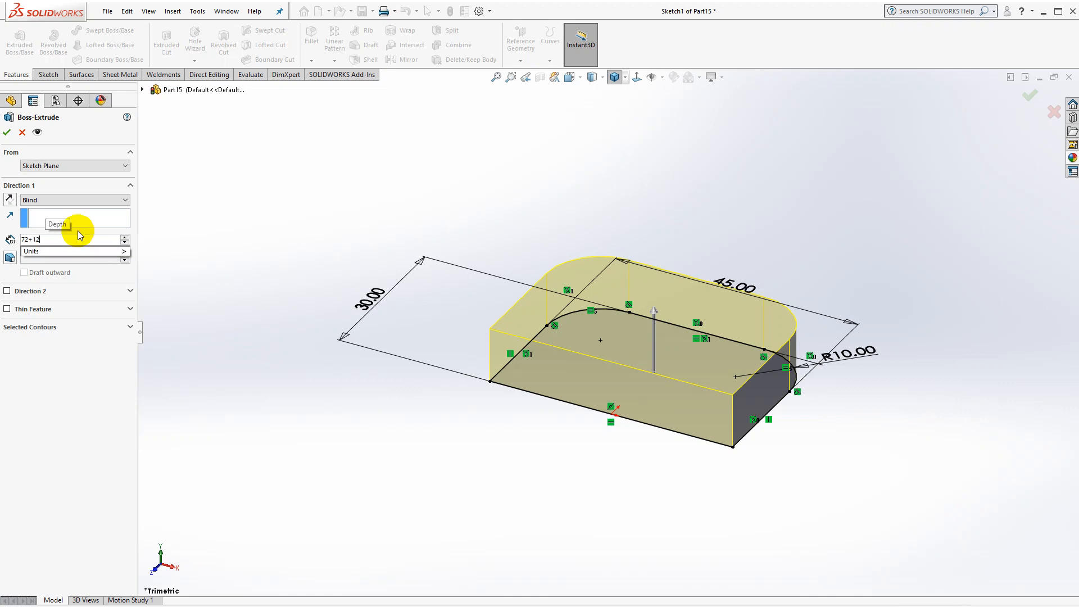
key(Return)
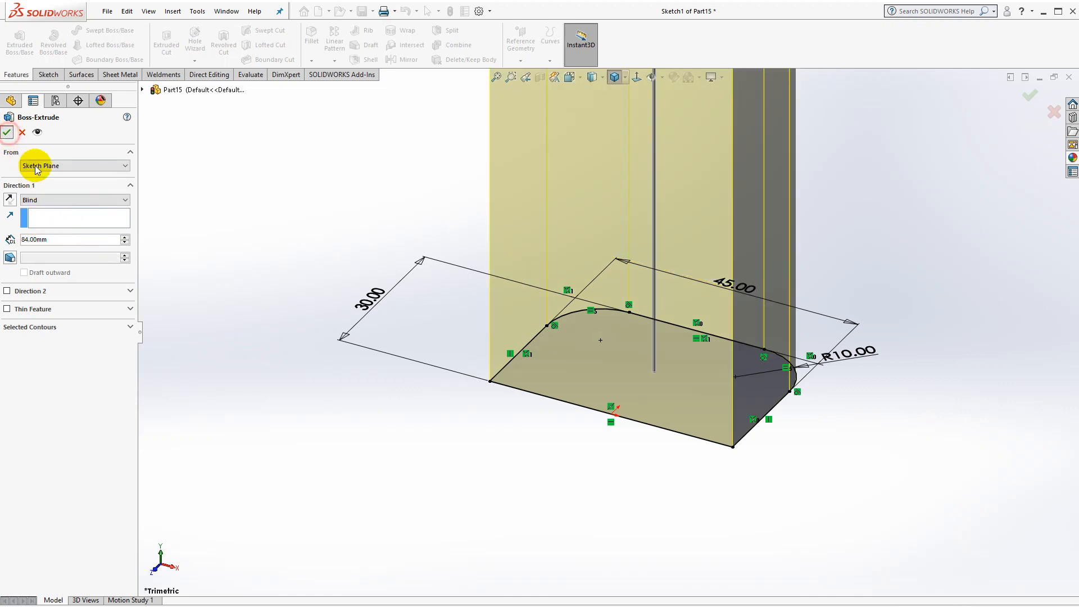
On the Top plane, sketch a three-point arc of about 17 mm radius bulging outward between the body's two rounded corners.
click(33, 204)
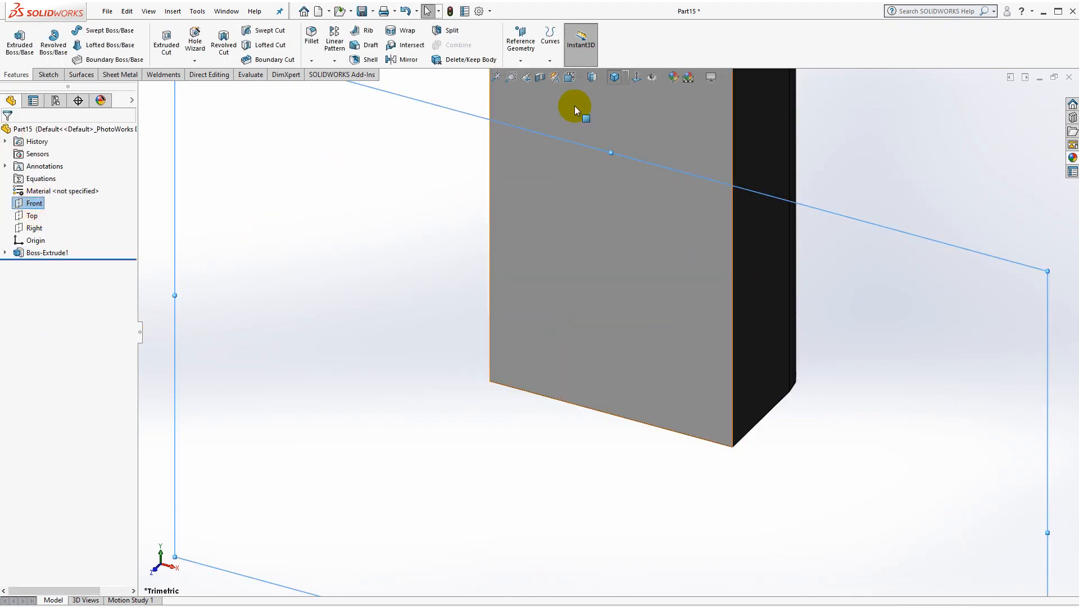
click(637, 78)
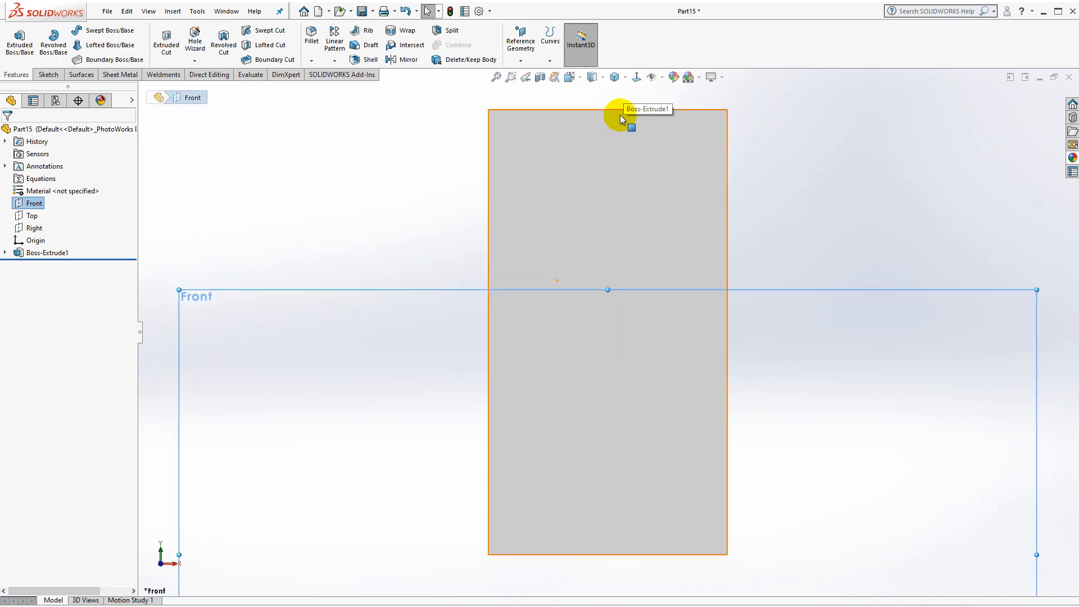
click(28, 215)
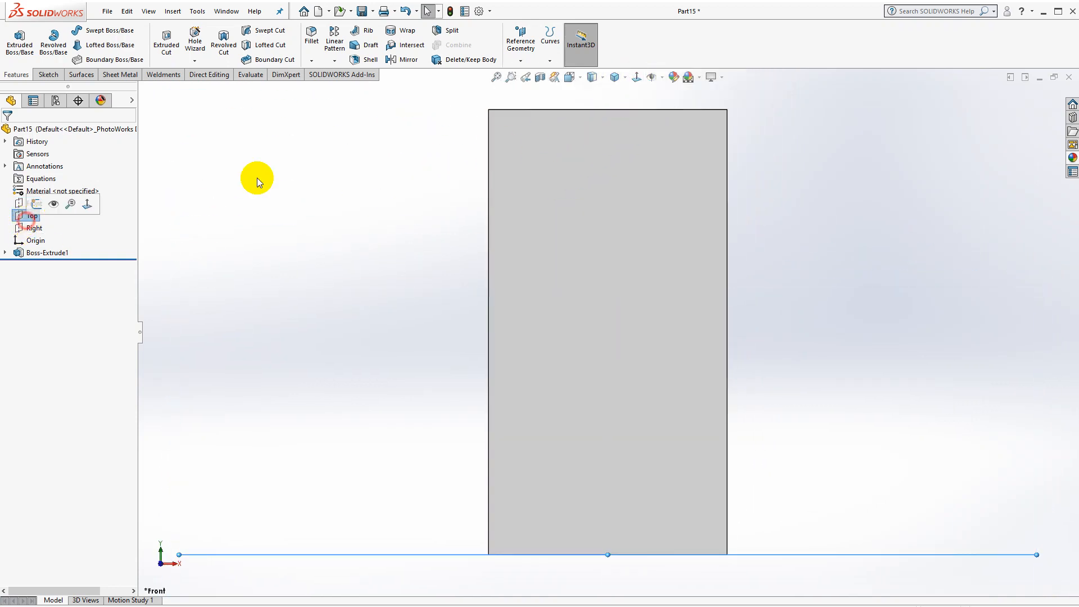
click(636, 77)
click(48, 74)
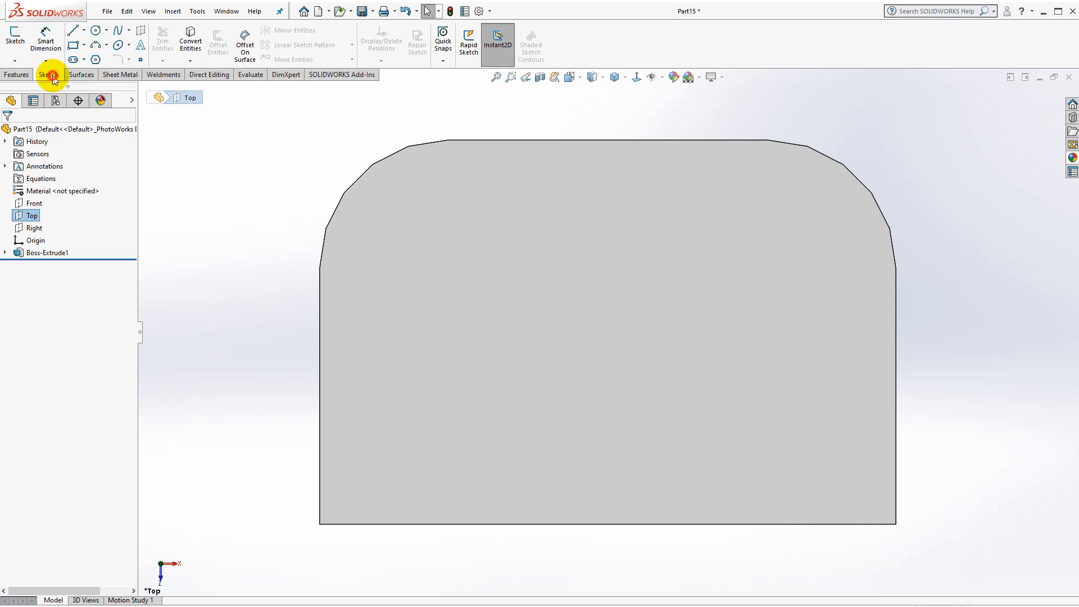
click(15, 40)
click(100, 44)
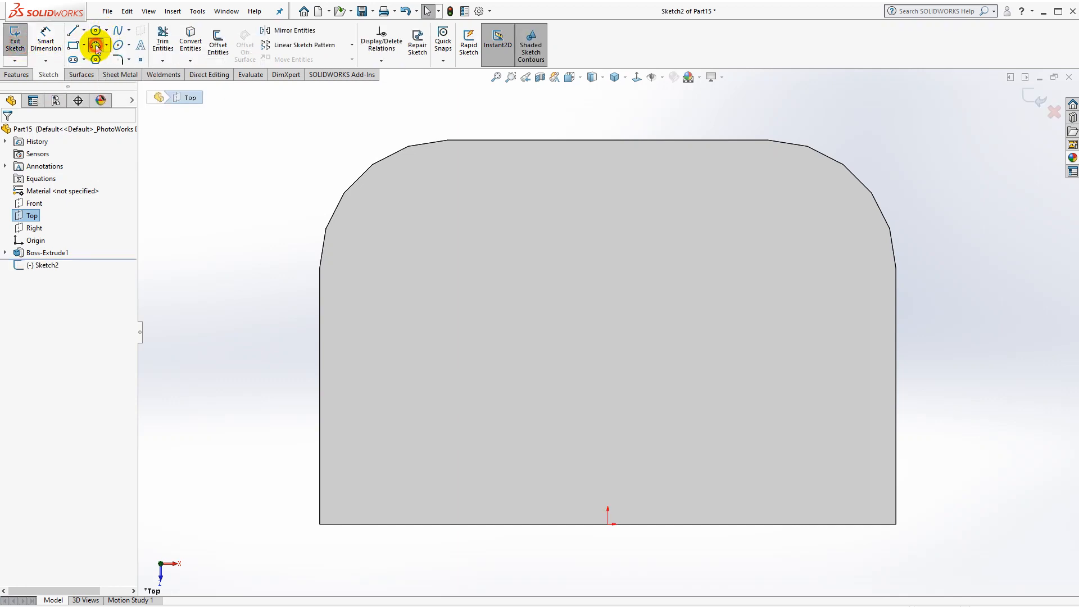
click(411, 145)
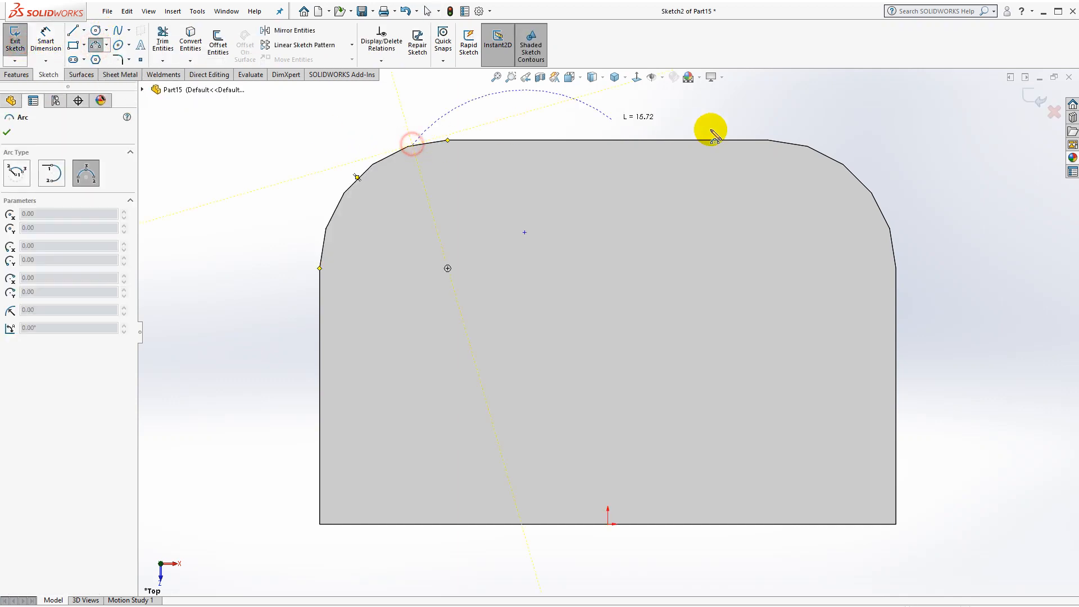
click(810, 148)
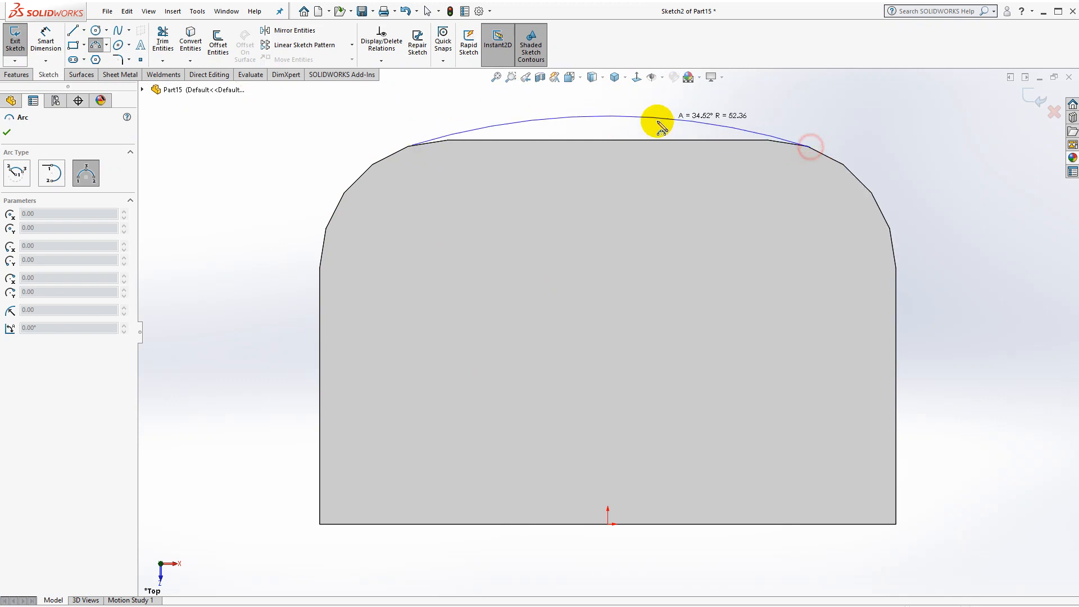
scroll(652, 124, up, 3)
click(622, 156)
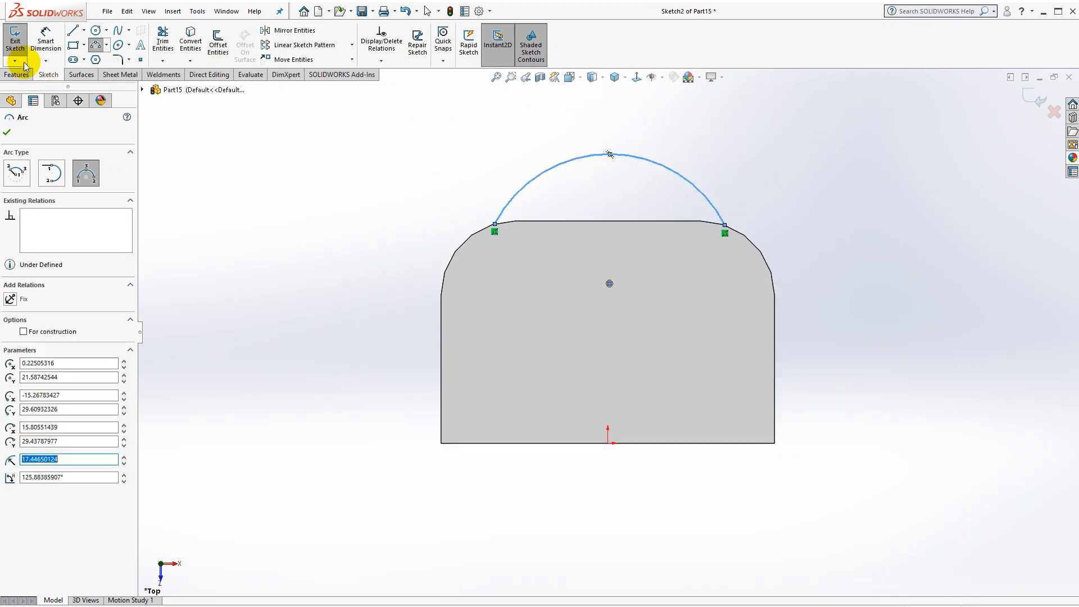
Dimension the distance from the body's straight upper edge to the arc's peak as 13 mm.
click(45, 40)
click(594, 222)
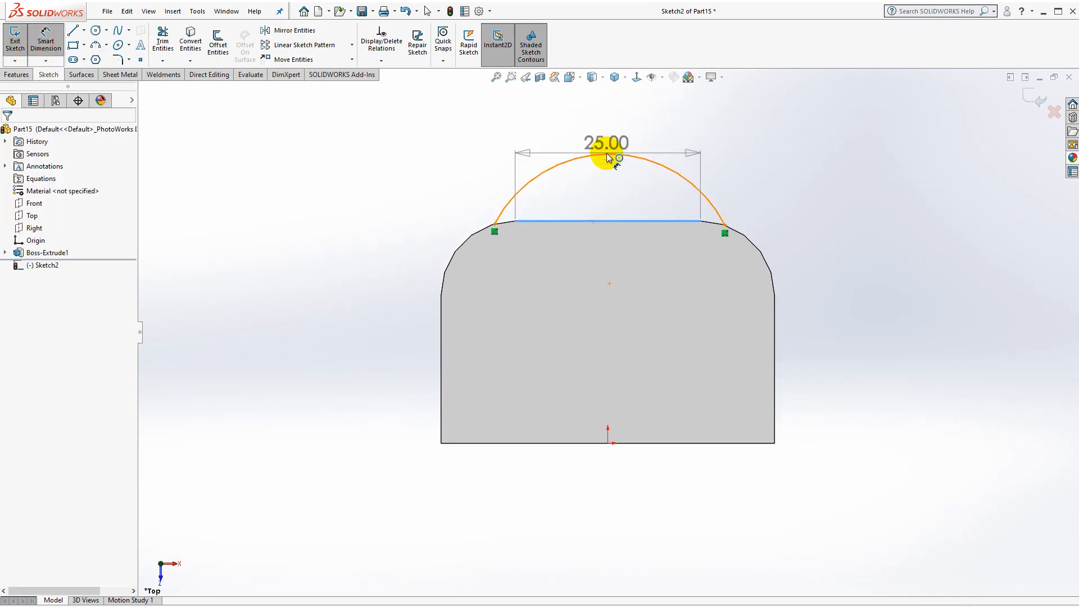
click(612, 155)
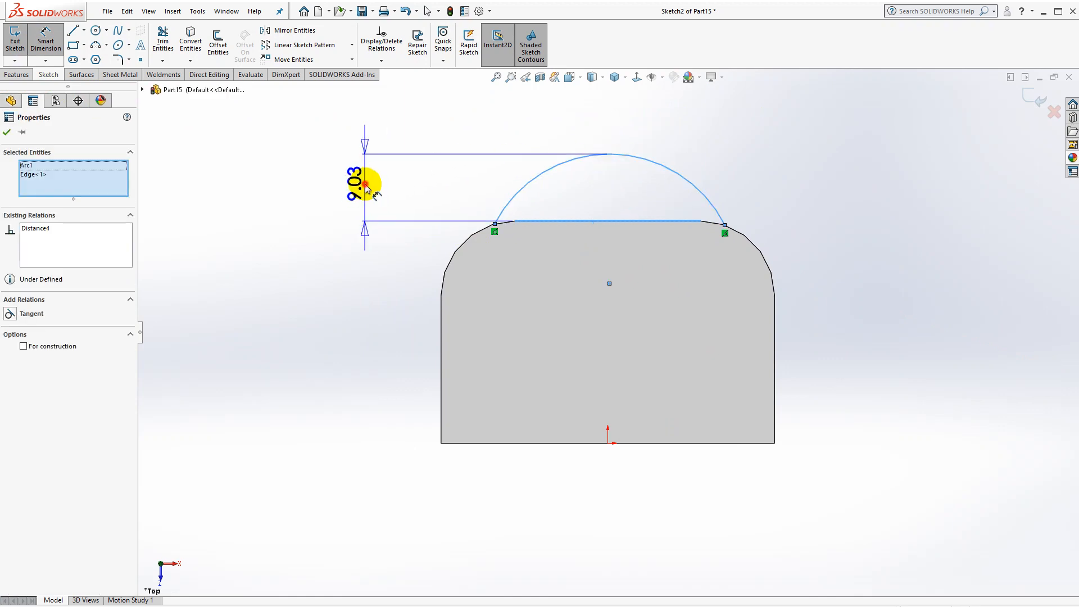
click(362, 188)
text(13)
key(Return)
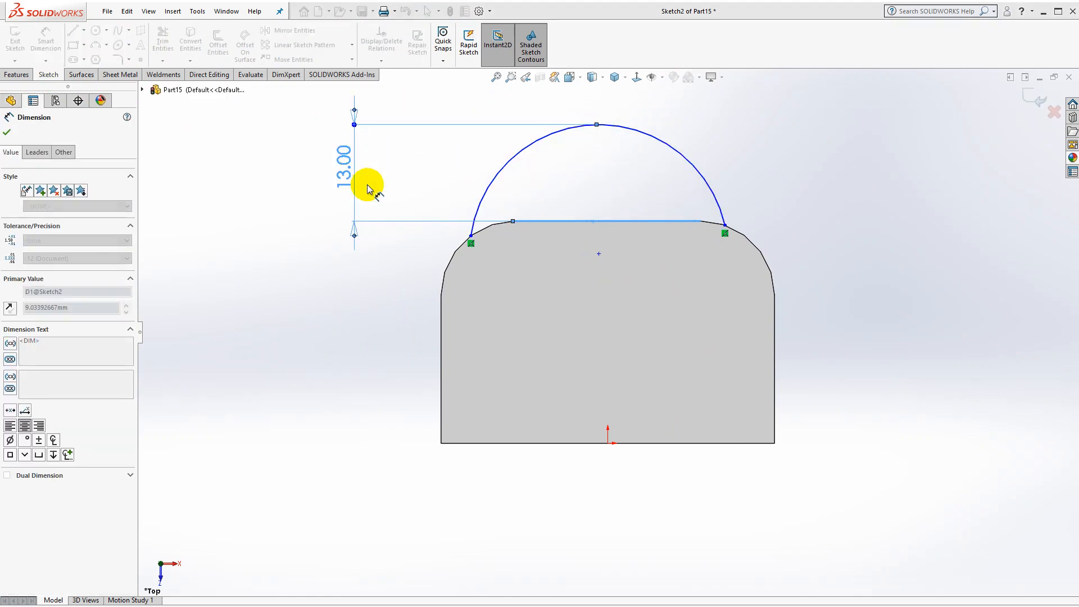
Dimension the arc's radius as 18 mm.
click(523, 159)
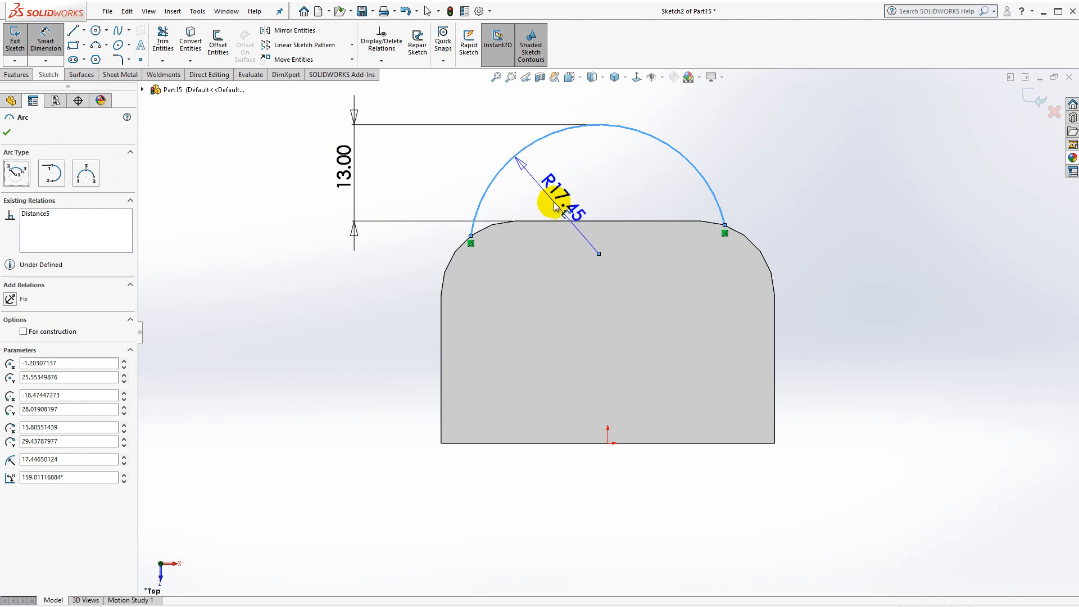
click(557, 200)
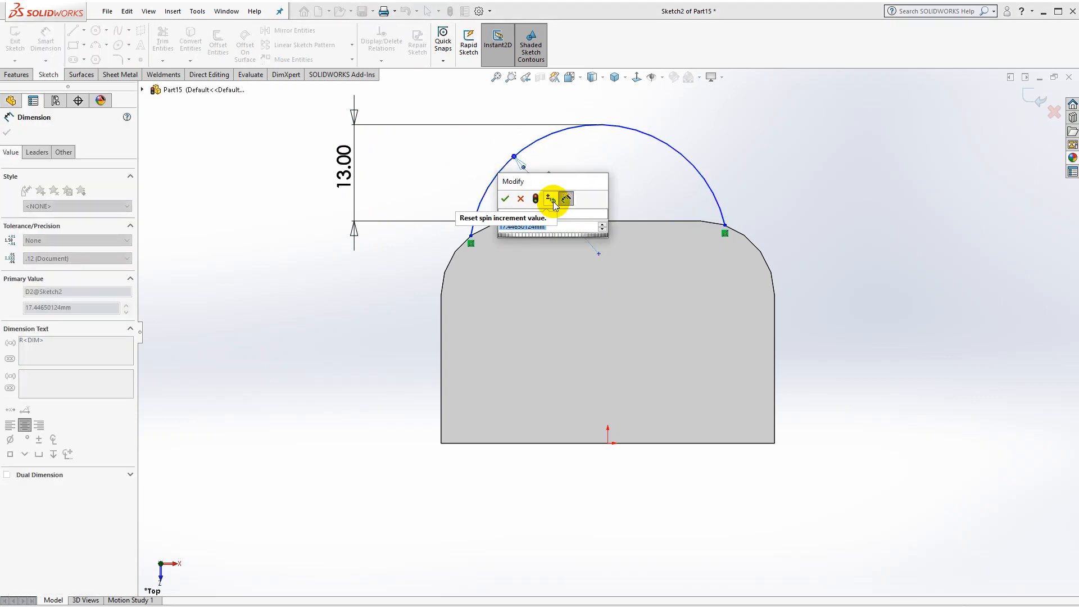
text(18)
key(Return)
key(Escape)
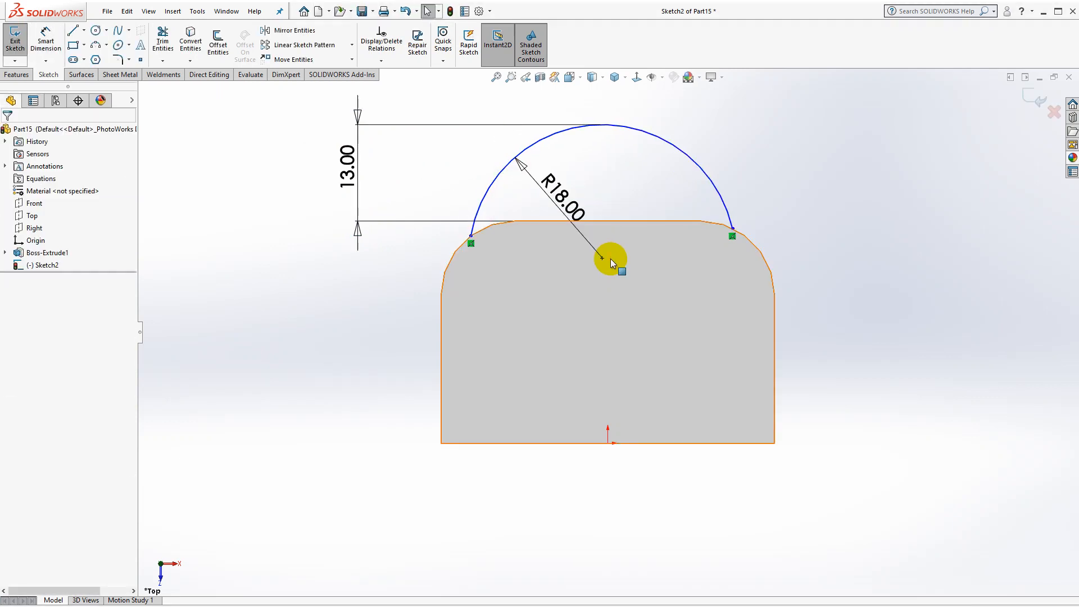
Add a vertical relation between the arc's centre point and the origin.
click(602, 258)
ctrl+click(610, 445)
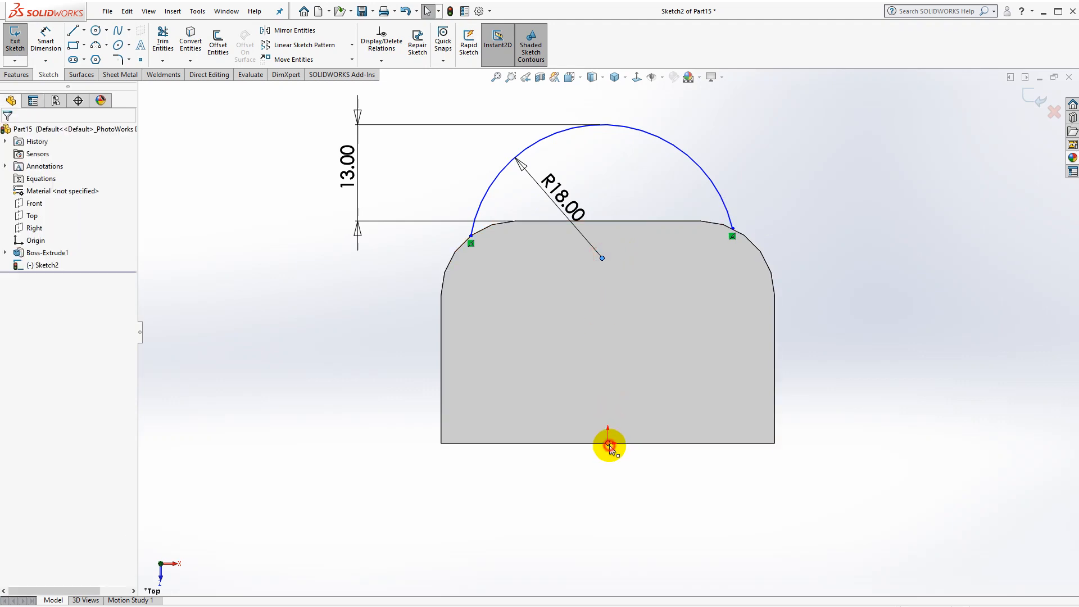
click(659, 396)
click(312, 298)
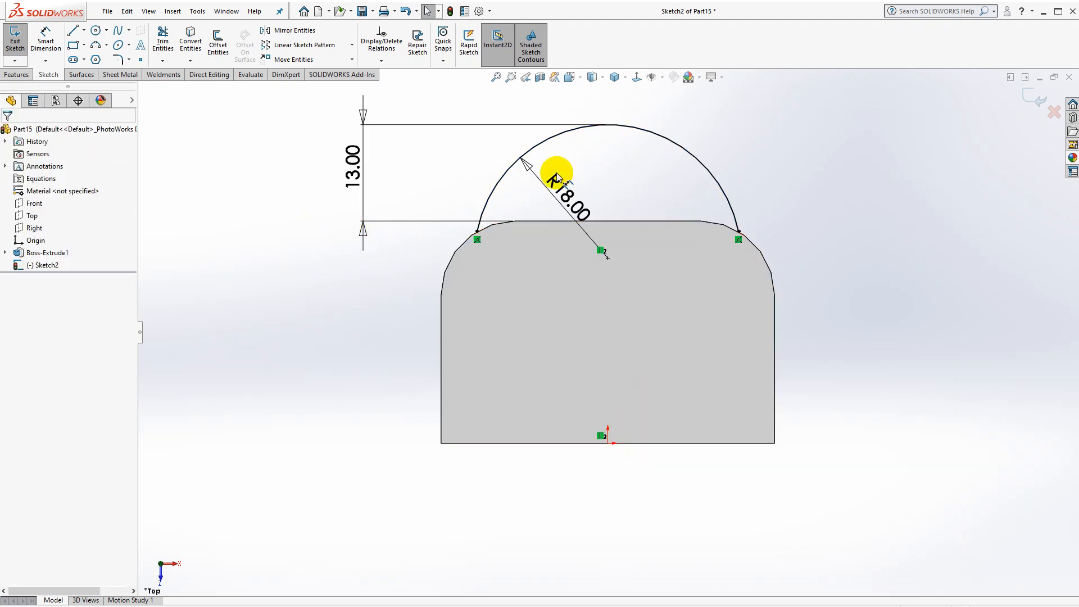
Close the arc profile with a straight horizontal line between its two endpoints.
key(z)
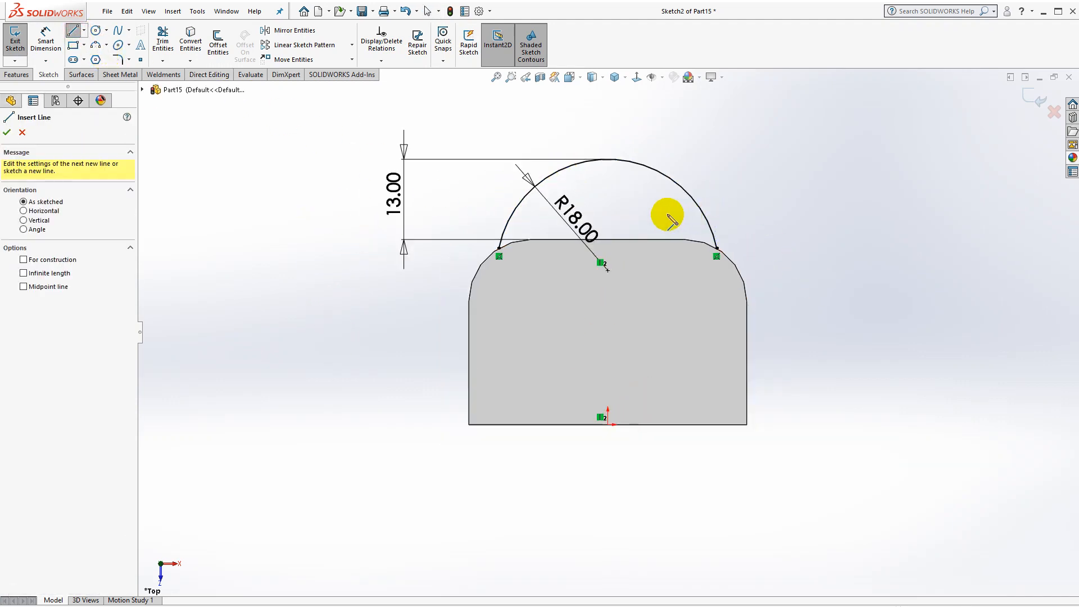
scroll(666, 208, down, 3)
click(414, 277)
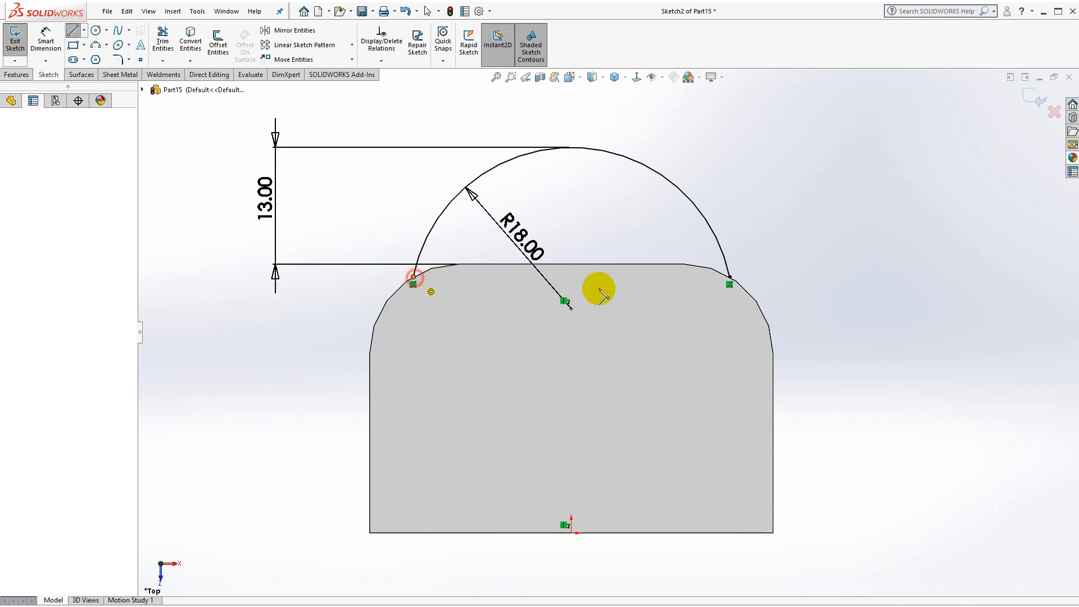
click(729, 277)
key(Escape)
key(Escape)
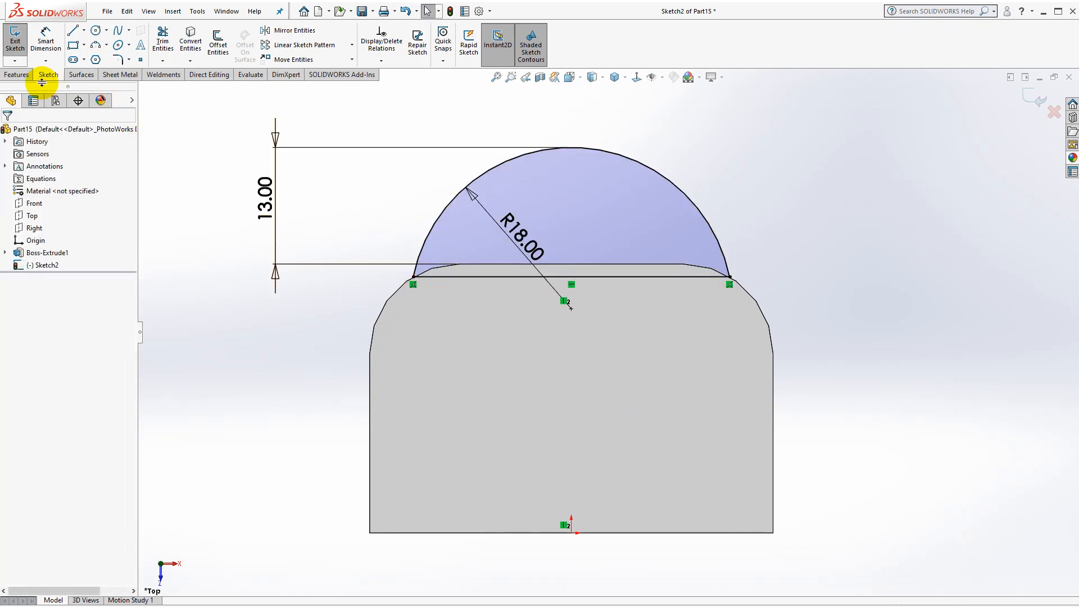
Extrude the closed arc profile as a merged boss with a blind depth of 32+12 mm.
click(21, 78)
click(19, 42)
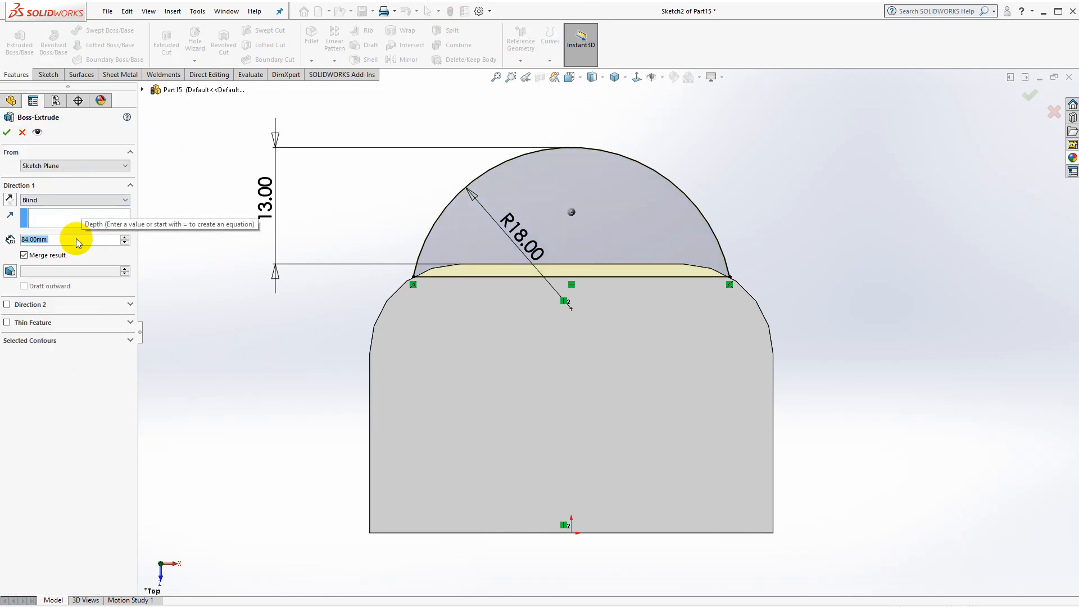
text(32+12)
key(Return)
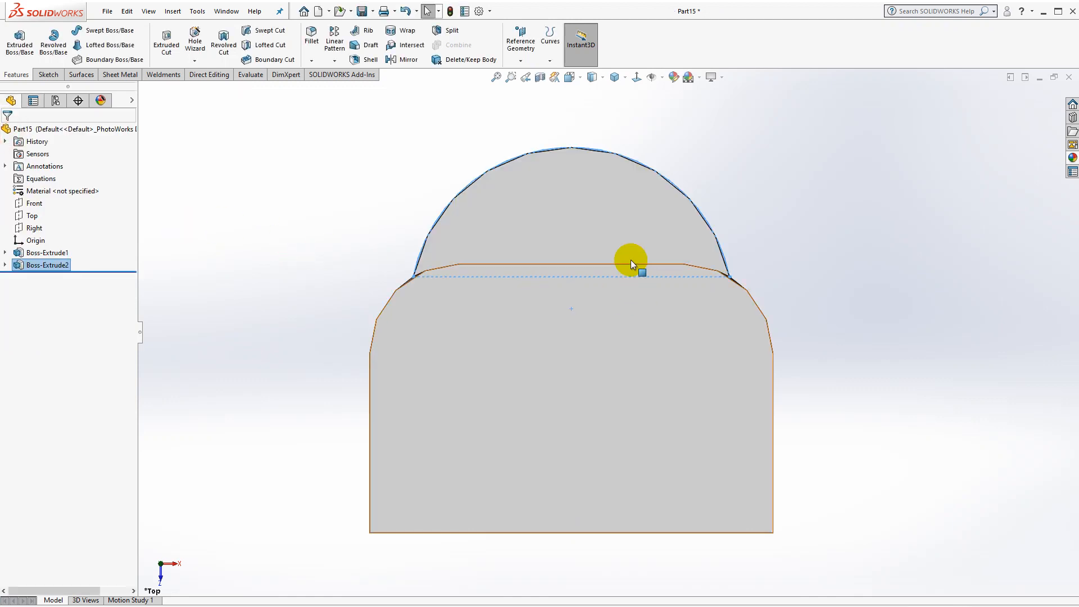
Set up a 3 mm shell that removes both end faces of the block and the flat face opposite its rounded side.
scroll(631, 262, up, 2)
middle_drag(747, 229, 605, 278)
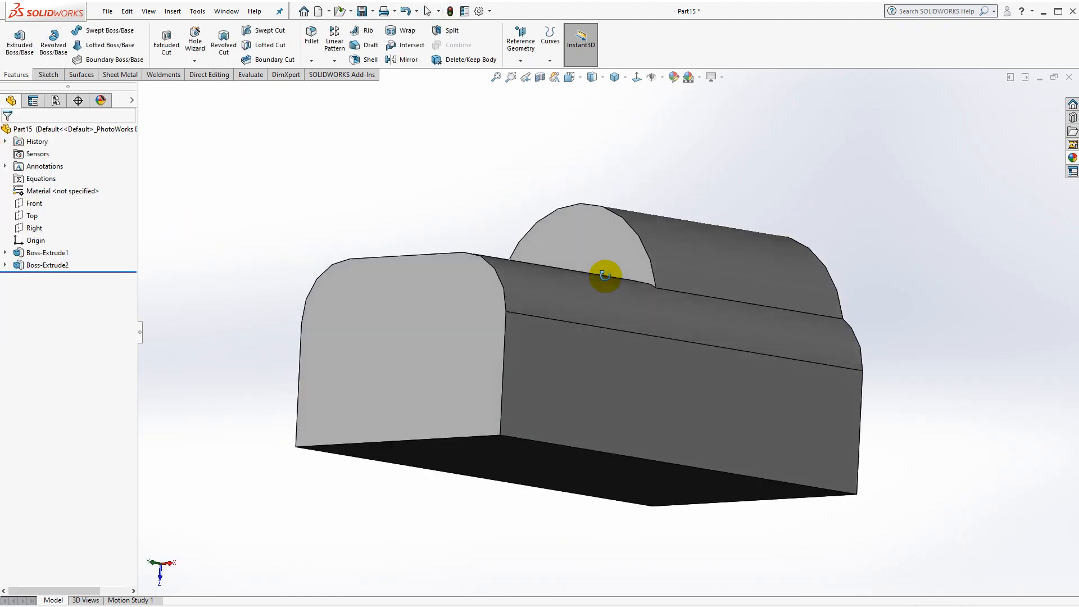
click(371, 60)
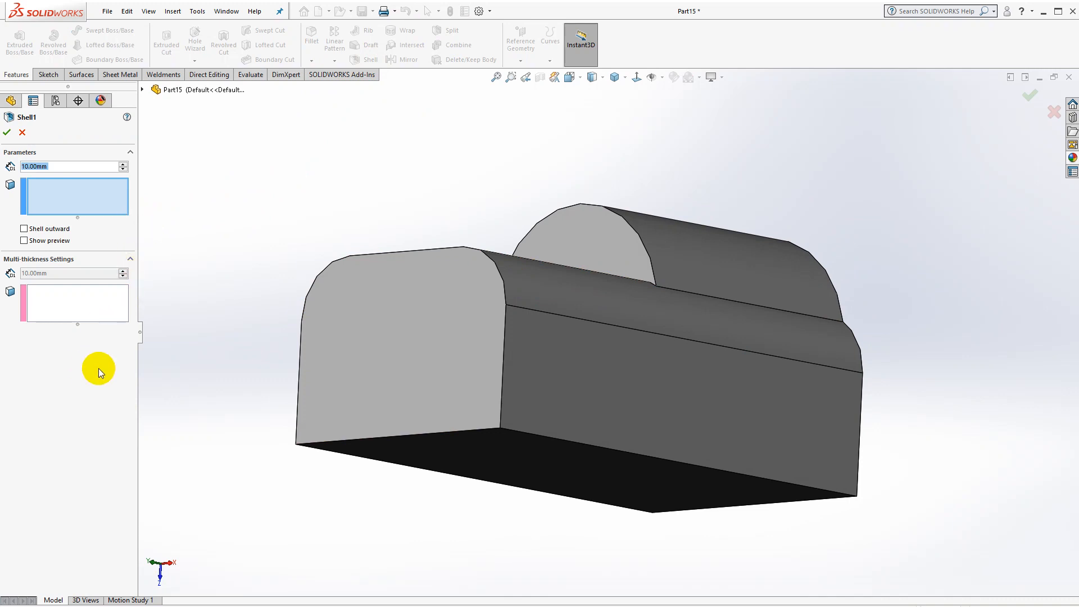
text(3)
click(80, 356)
click(431, 342)
click(505, 467)
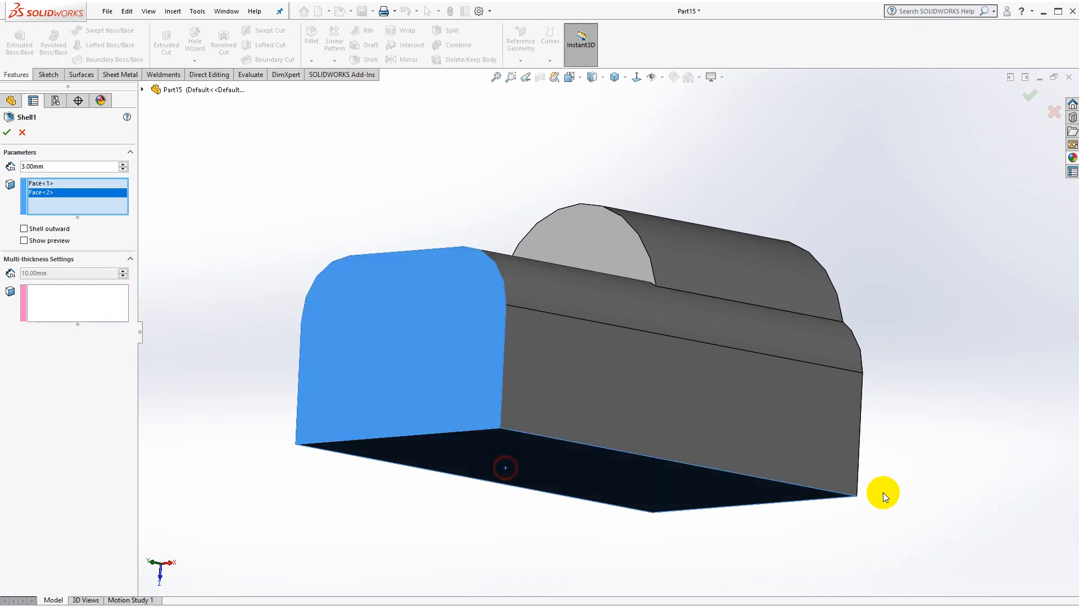
middle_drag(883, 494, 596, 338)
click(580, 337)
middle_drag(428, 394, 577, 434)
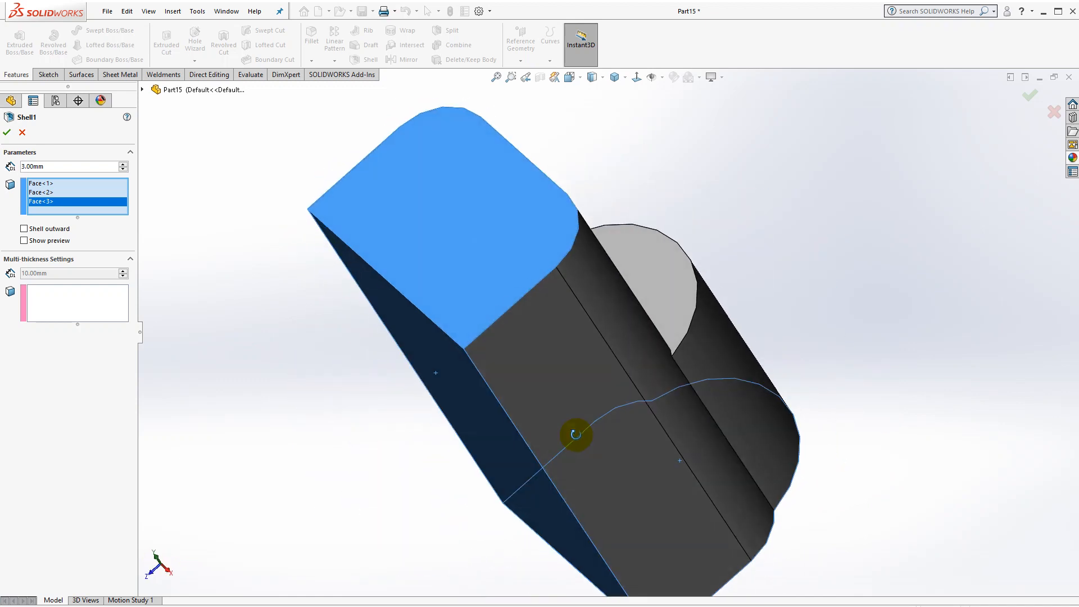
Give the half-round boss's exposed end face a separate 5 mm wall thickness, preview the shell and complete it.
click(96, 305)
click(639, 287)
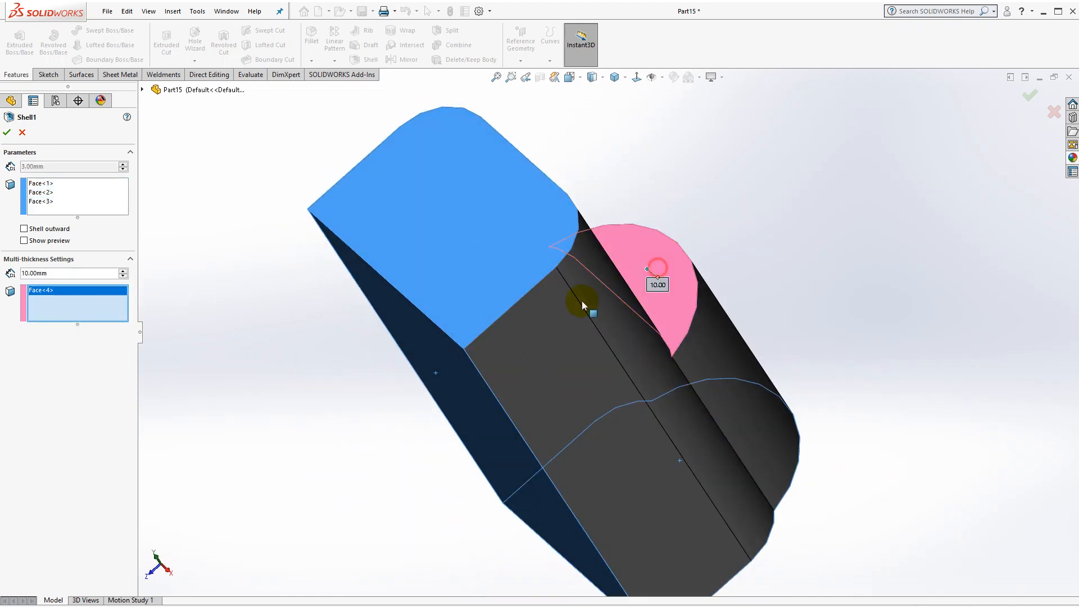
click(53, 241)
click(60, 273)
text(5)
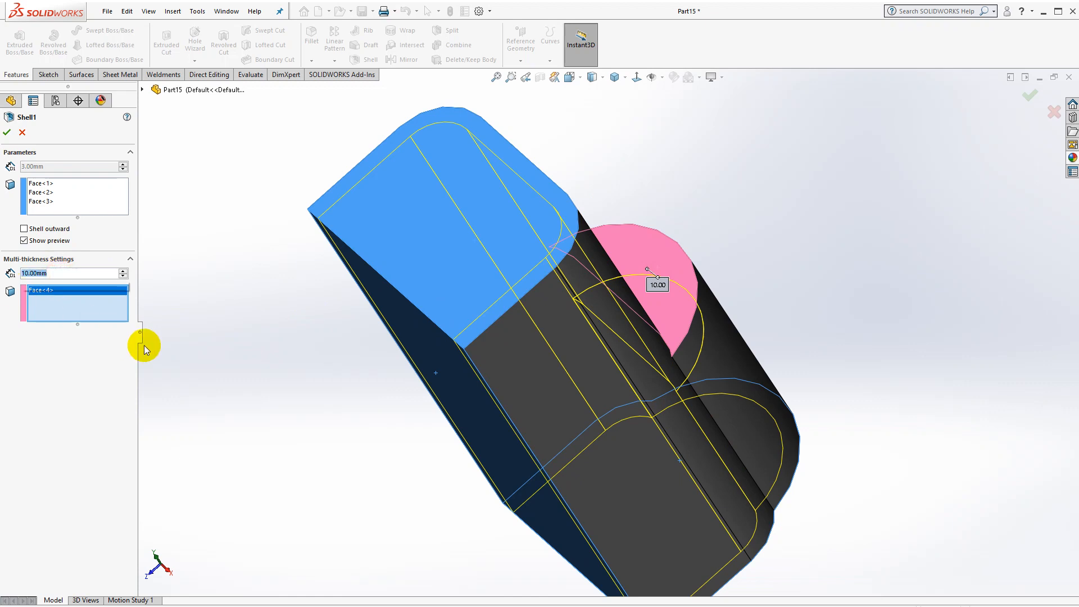
key(Return)
middle_drag(359, 326, 354, 236)
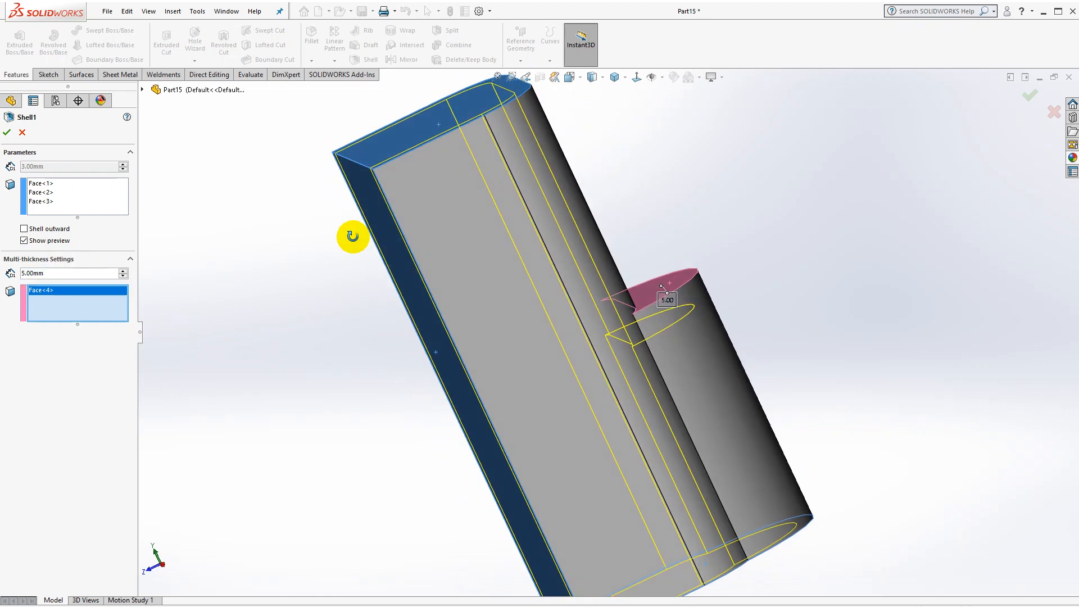
click(8, 134)
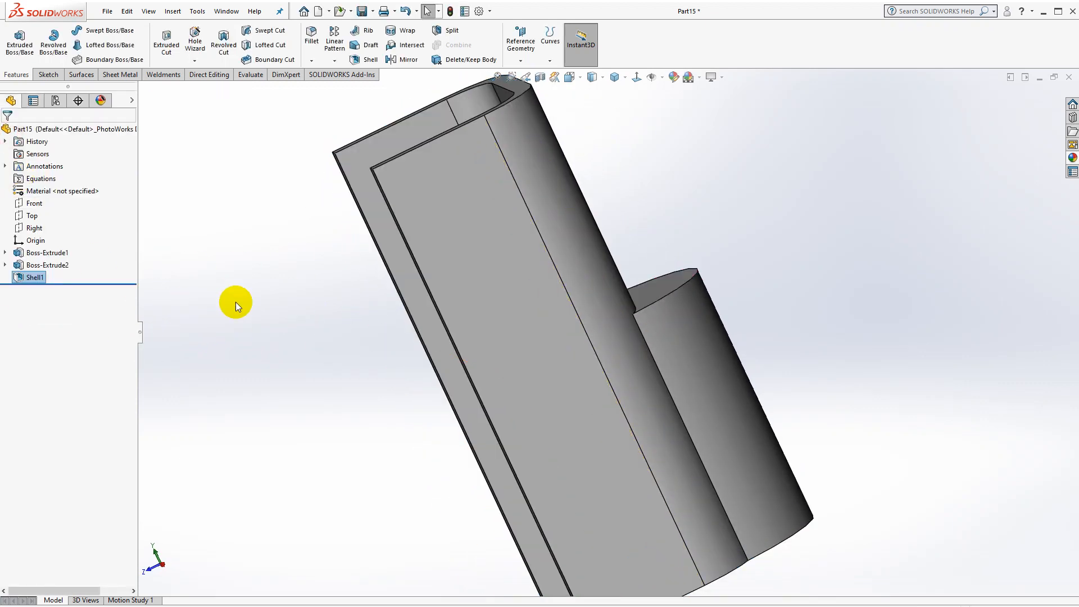
Open a new sketch on the shelled body's end face that includes the half-round wall, viewed normal to it.
mouse_move(346, 340)
middle_down()
mouse_move(561, 361)
mouse_move(675, 320)
mouse_move(597, 433)
mouse_move(593, 305)
mouse_move(622, 422)
mouse_move(564, 356)
mouse_move(624, 229)
mouse_move(598, 281)
mouse_move(525, 320)
middle_up()
click(525, 320)
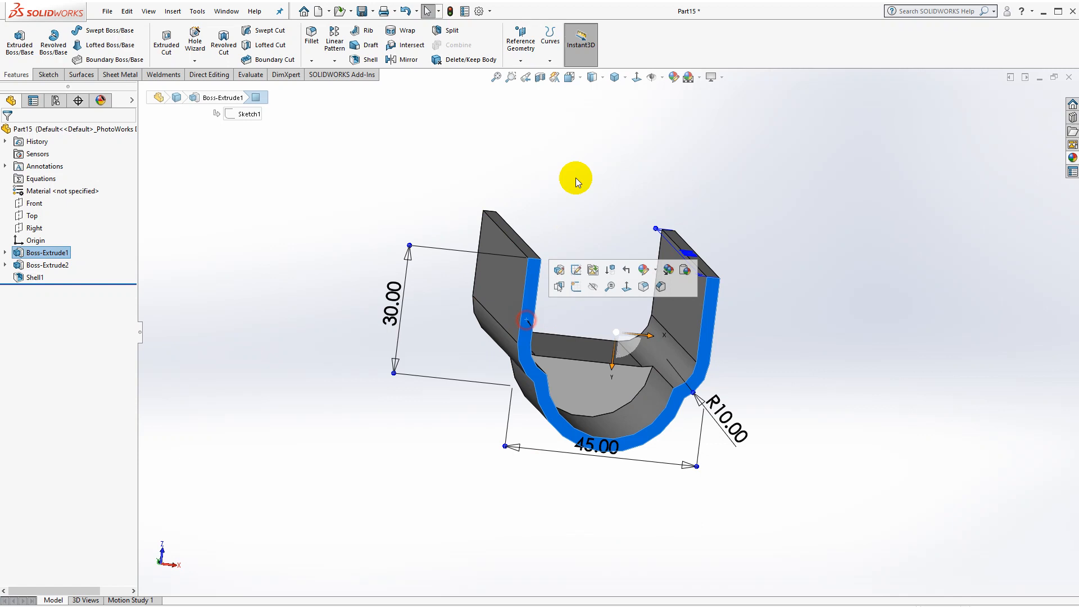
click(640, 78)
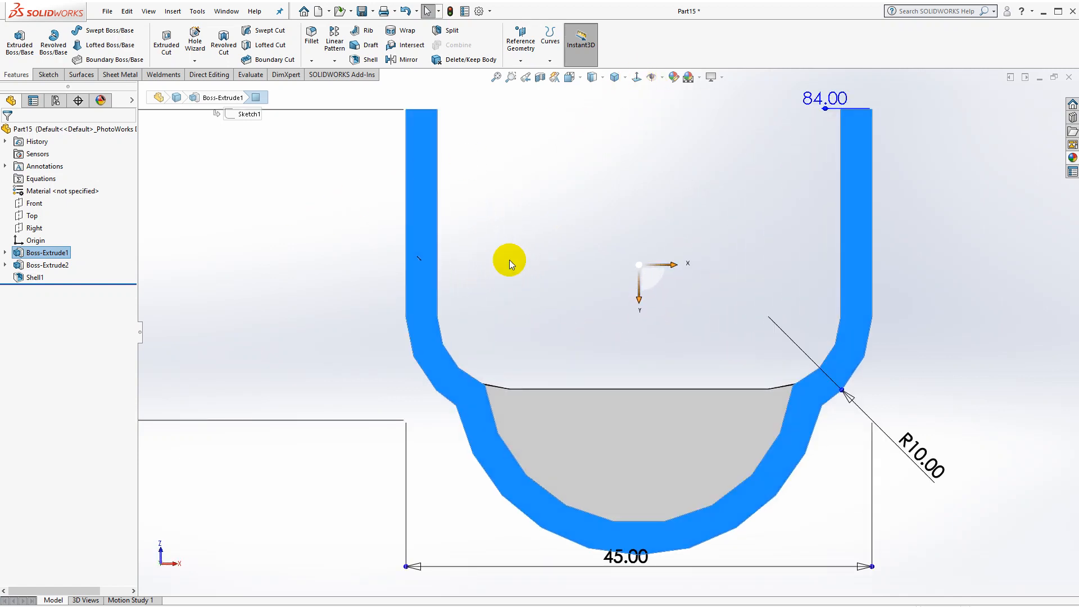
scroll(509, 260, up, 1)
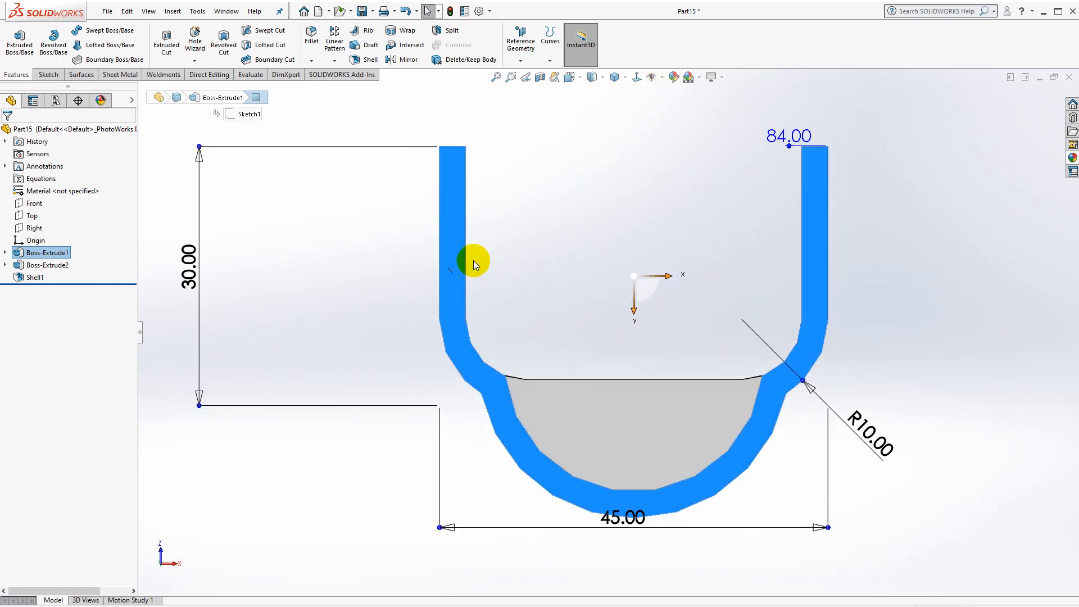
click(44, 76)
click(15, 37)
click(546, 240)
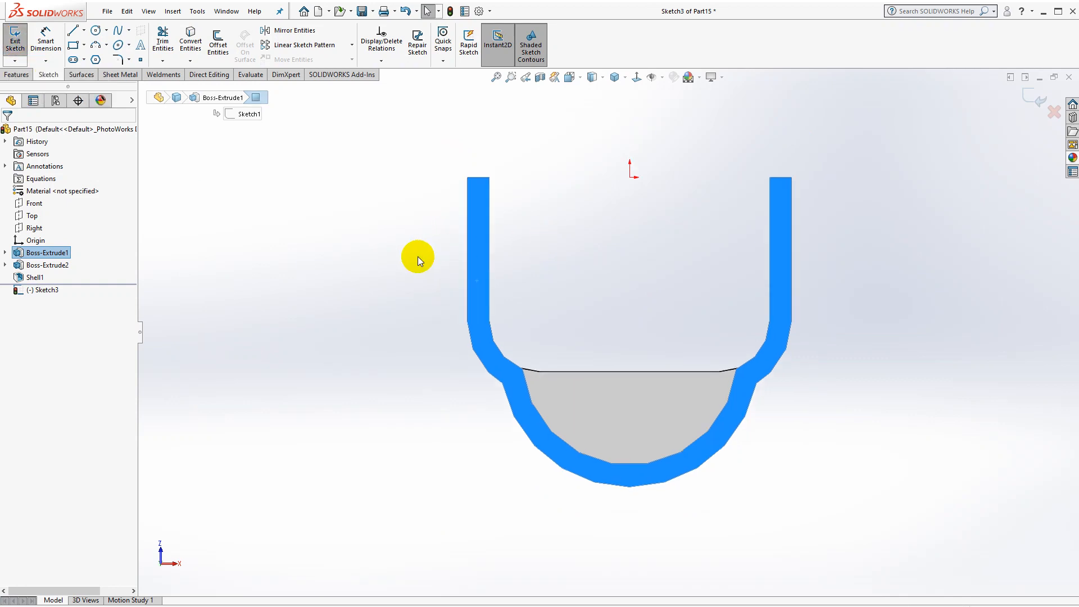
click(417, 256)
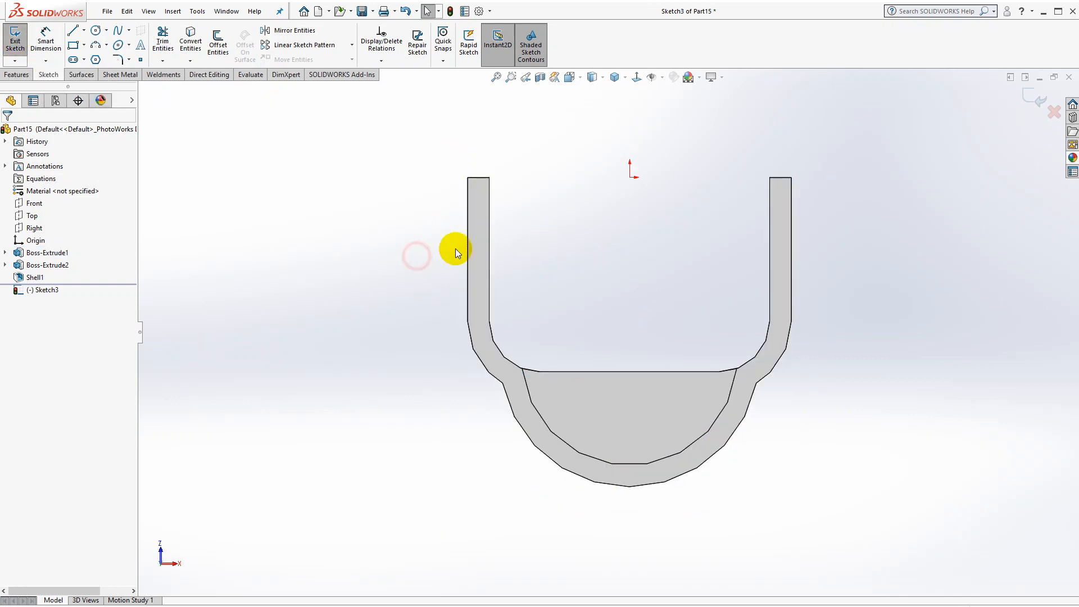
Sketch a rectangle about 65 by 49 mm enclosing the U-shaped section, with its upper edge's midpoint at the origin.
click(77, 45)
drag(396, 178, 873, 527)
key(Escape)
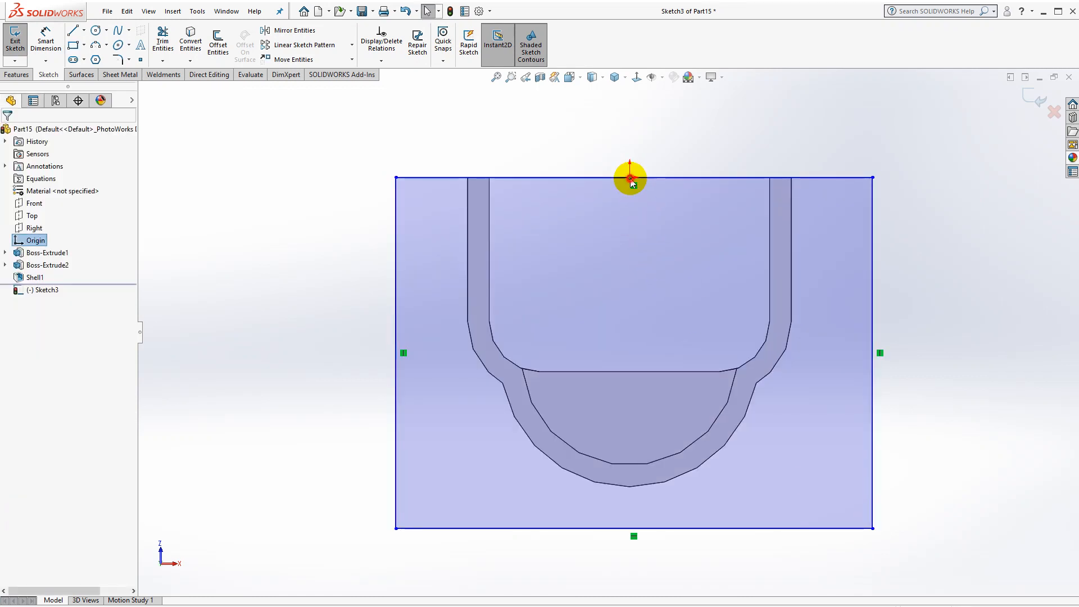
click(646, 178)
ctrl+click(630, 177)
click(676, 132)
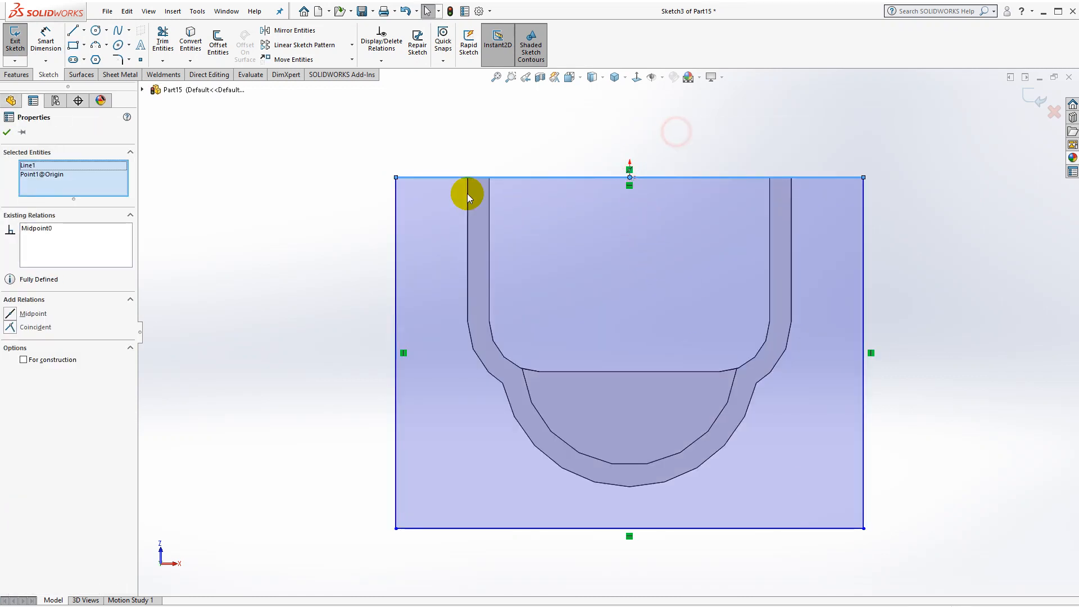
click(339, 165)
Convert the section's outer edges into sketch entities: both straight walls, both corner arcs and the large lower arc.
click(467, 222)
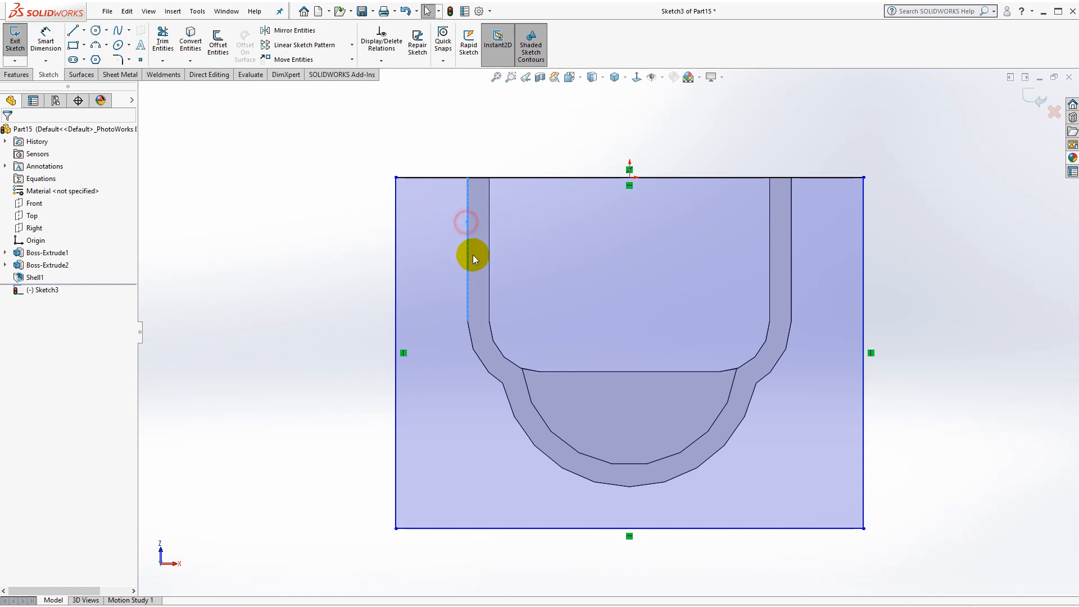
ctrl+click(472, 348)
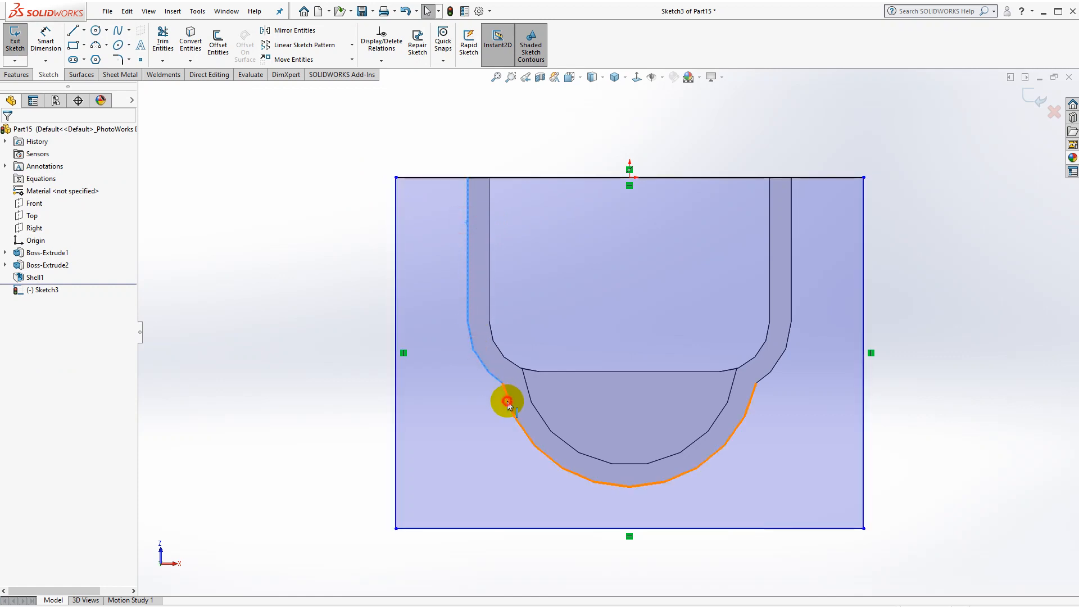
ctrl+click(510, 401)
ctrl+click(776, 364)
ctrl+click(791, 285)
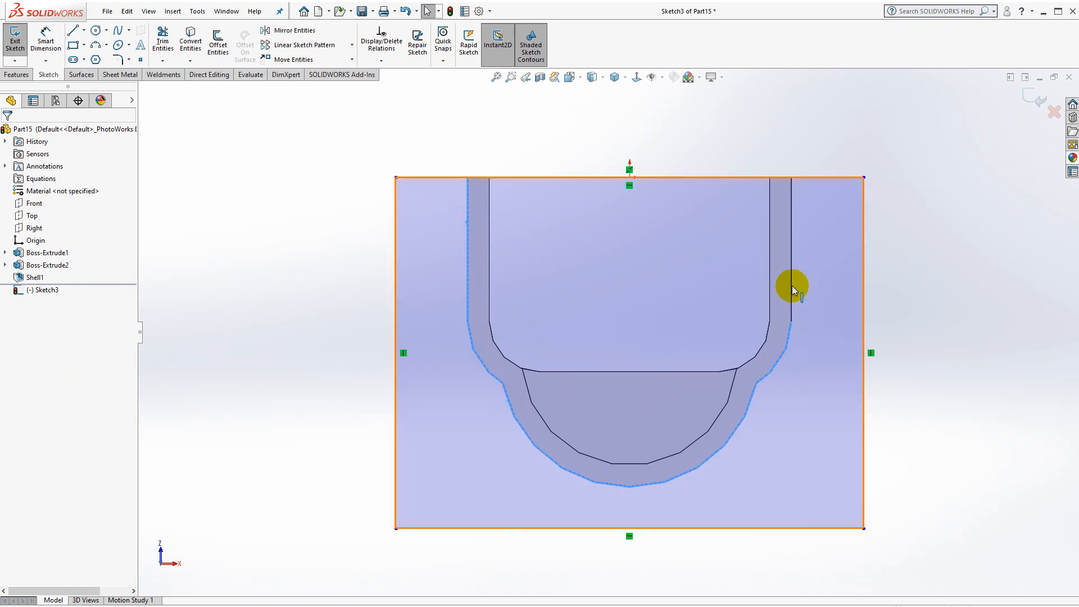
click(188, 40)
Trim the rectangle's upper line between the two converted walls, accepting the removal of its midpoint relation.
click(163, 40)
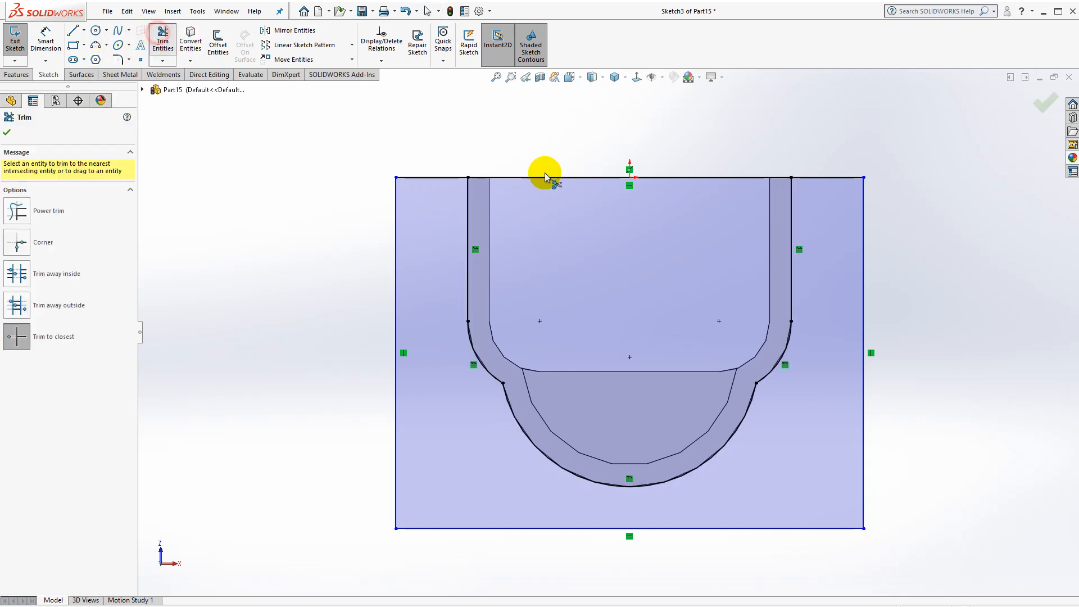
click(567, 178)
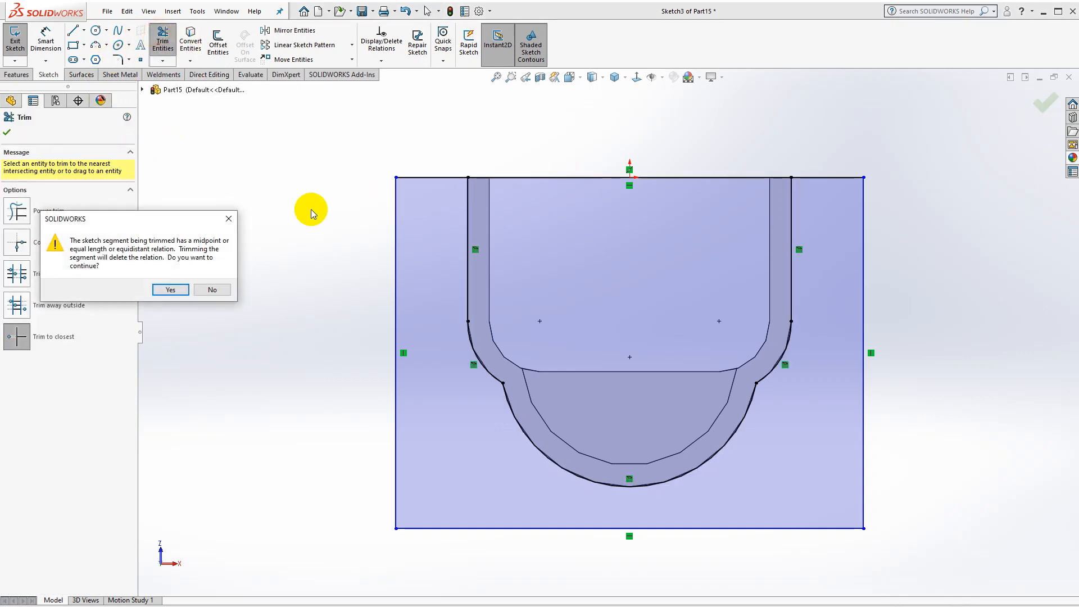
click(170, 289)
Dimension the height of the surrounding profile's outer vertical side as 52 mm.
click(46, 42)
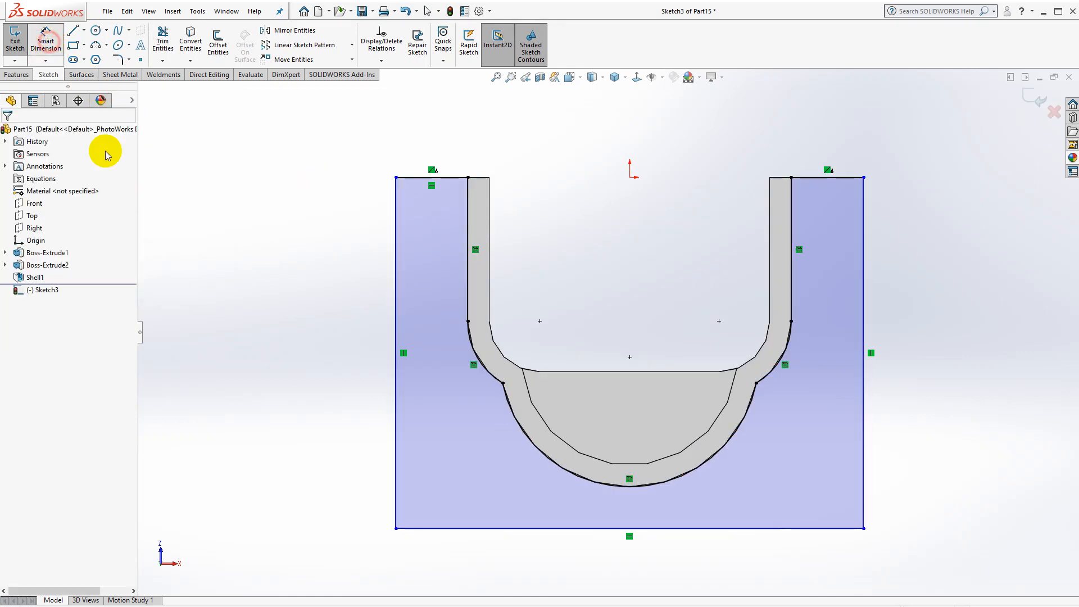
click(396, 304)
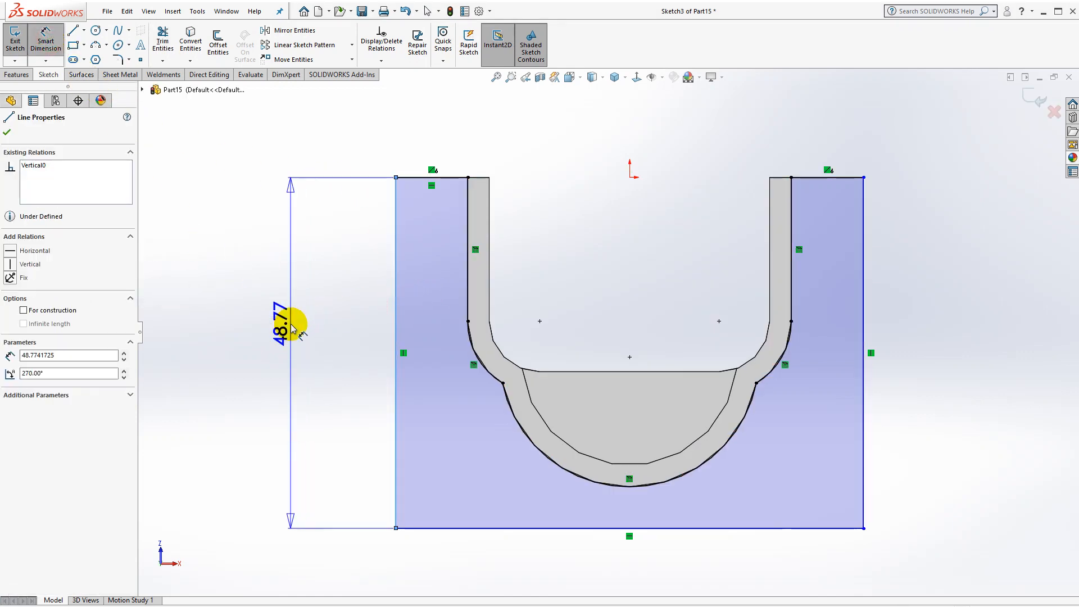
click(288, 325)
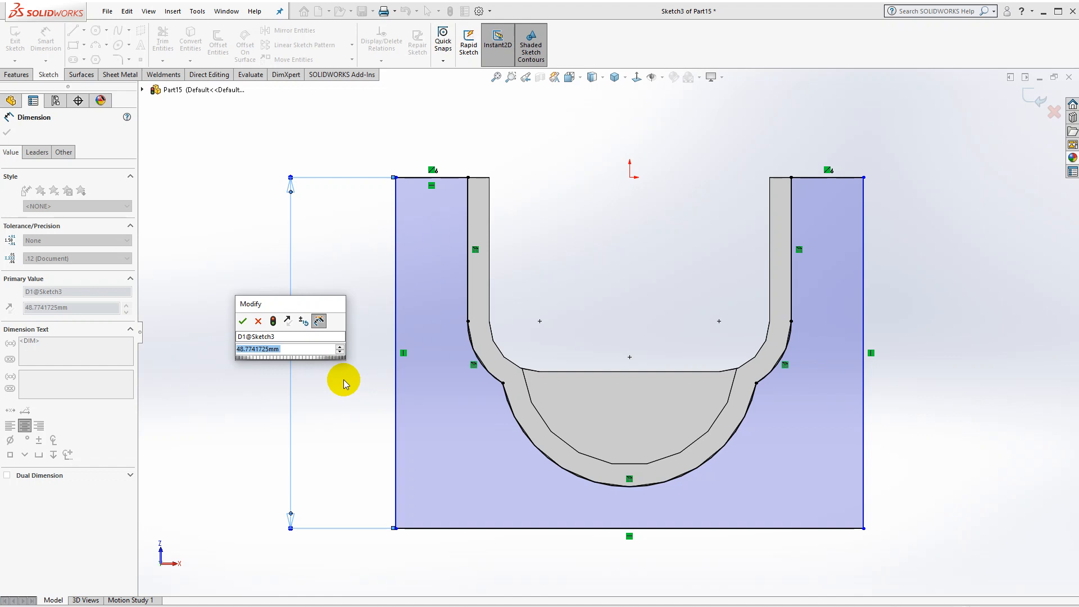
text(52)
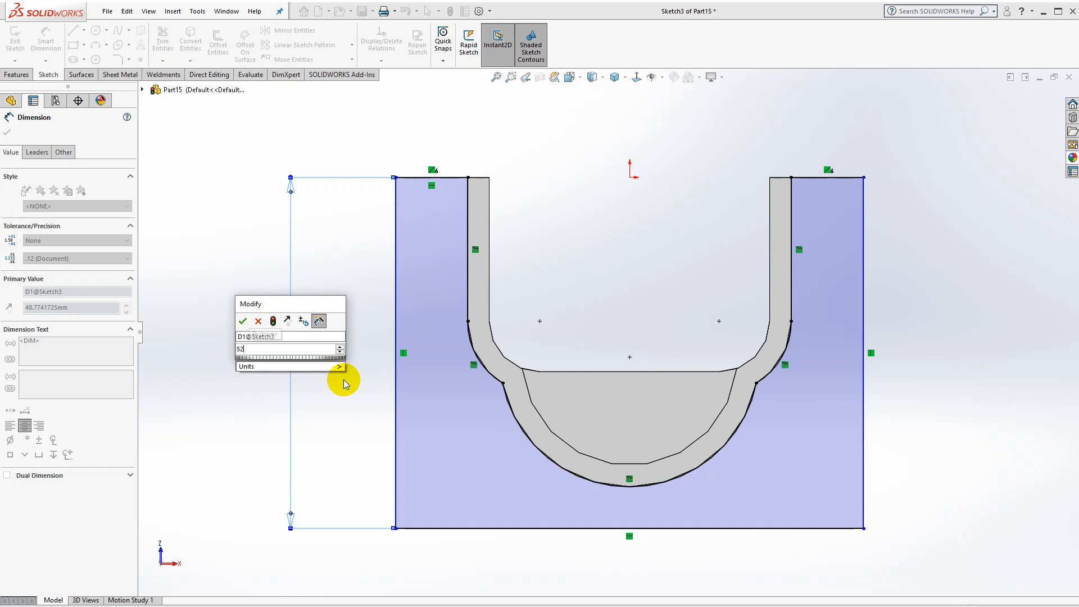
key(Return)
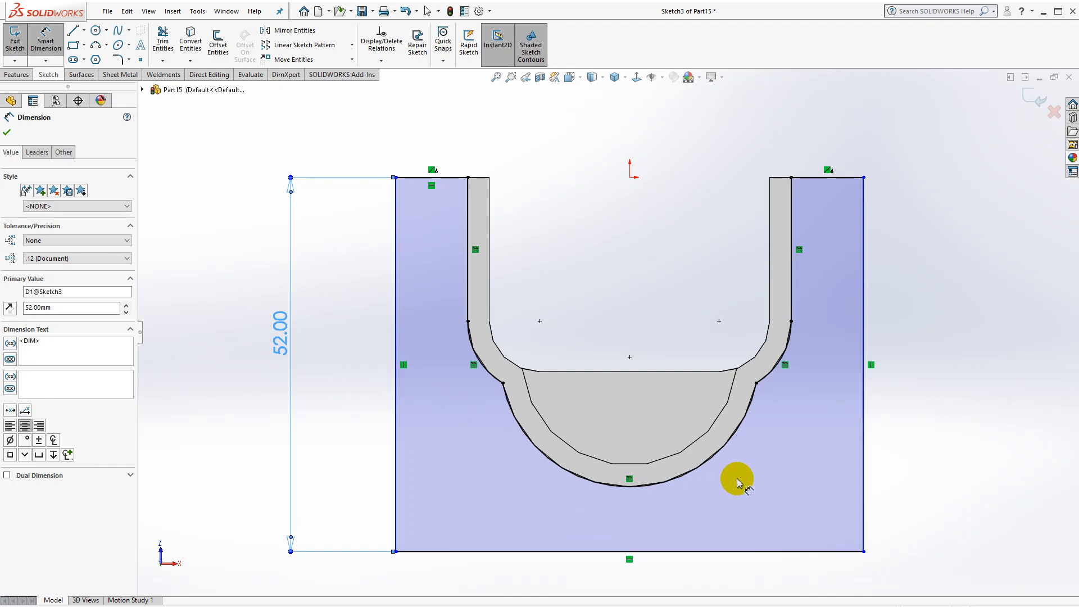
Dimension the width of the surrounding profile's lower edge as 76 mm.
scroll(714, 500, up, 2)
click(685, 489)
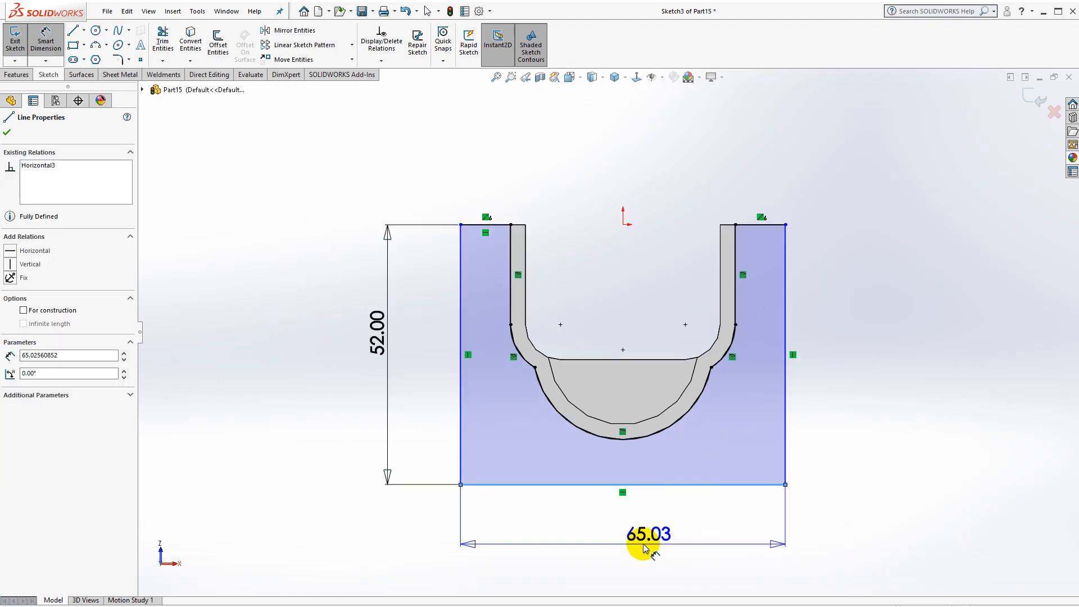
click(646, 543)
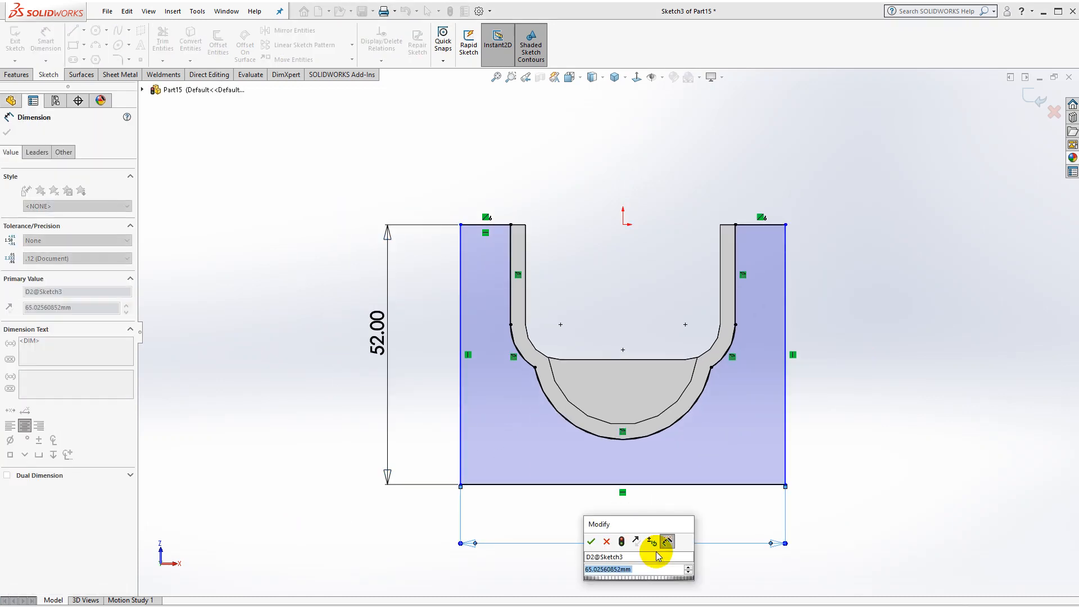
text(76)
key(Return)
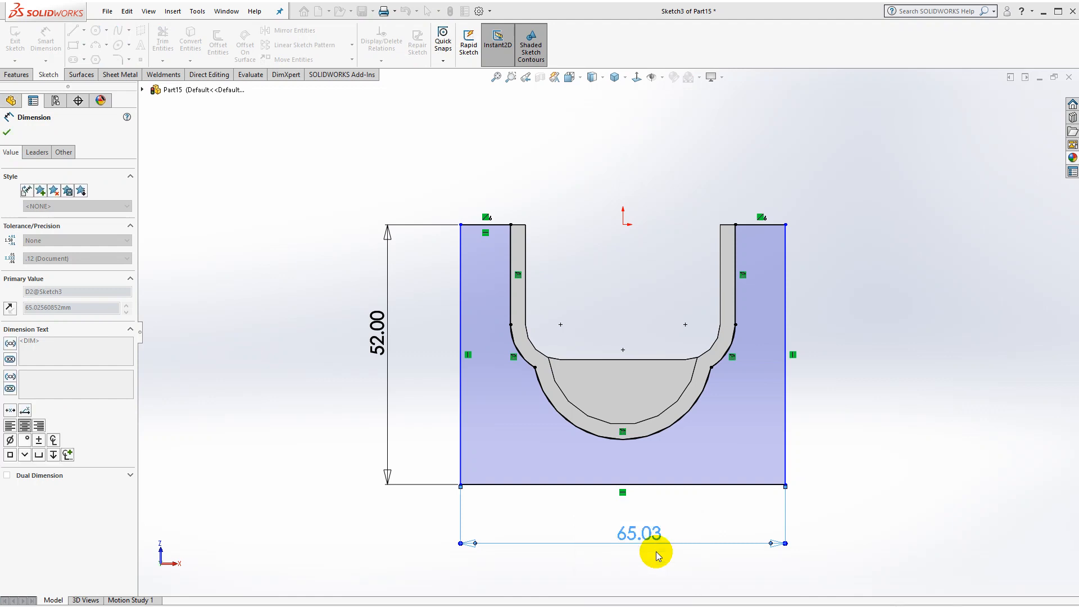
key(Escape)
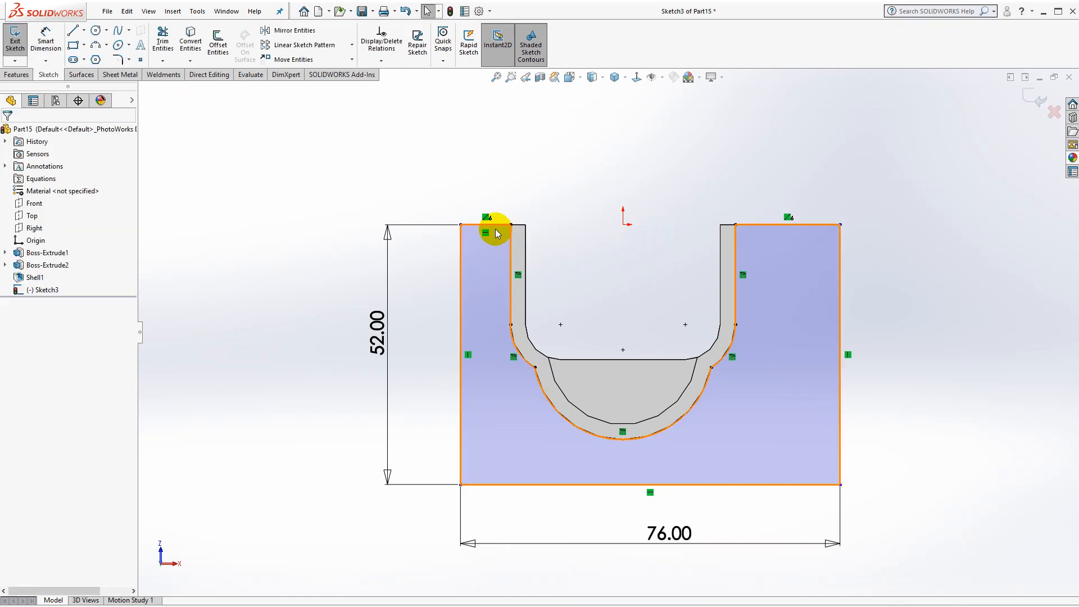
click(495, 232)
click(579, 240)
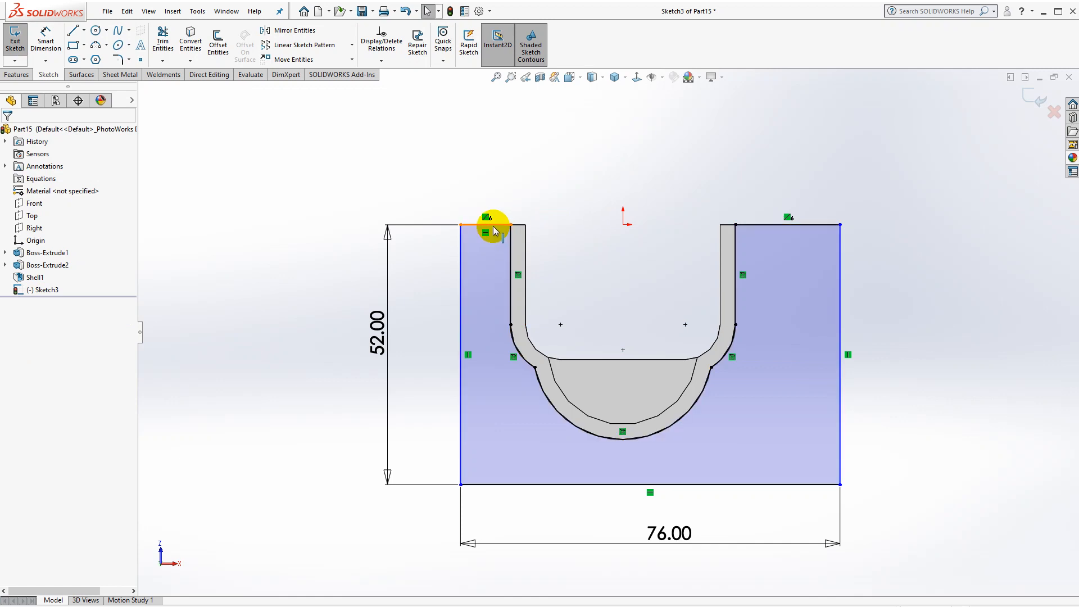
Make the two short upper lines on either side of the U opening equal in length.
click(490, 225)
ctrl+click(778, 227)
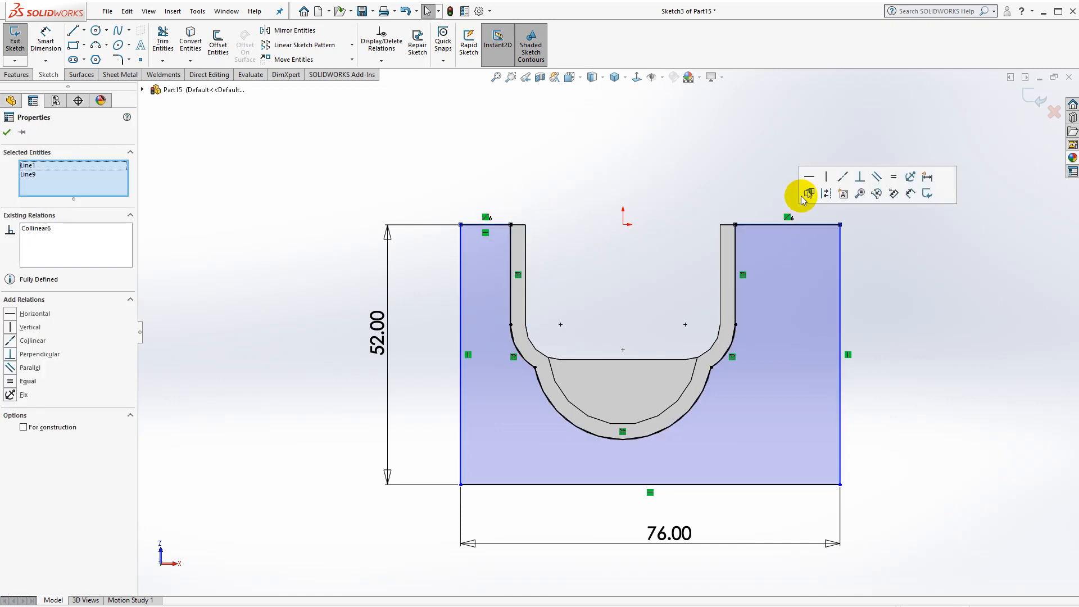
click(894, 176)
click(645, 164)
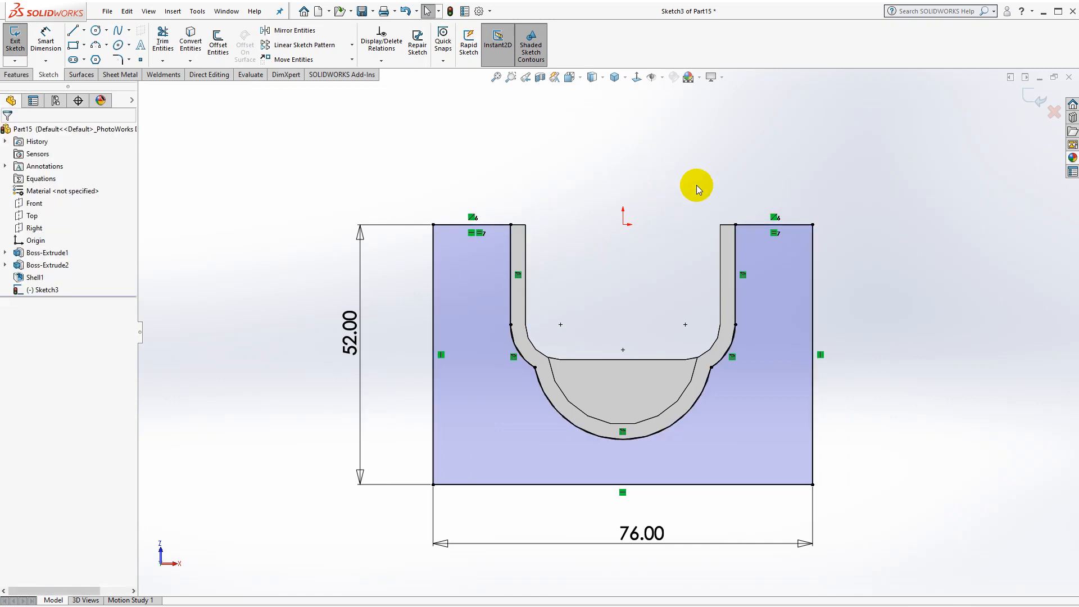
Extrude the flange profile 12 mm in the reversed direction, along the channel, merged with the body.
scroll(719, 187, up, 2)
scroll(720, 186, down, 1)
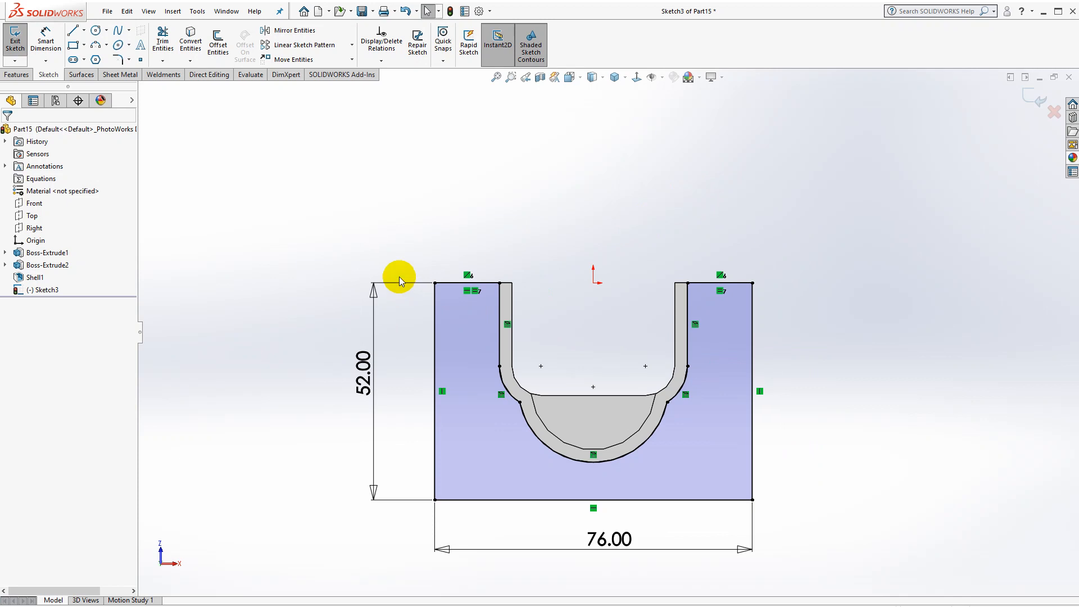
click(23, 74)
click(18, 45)
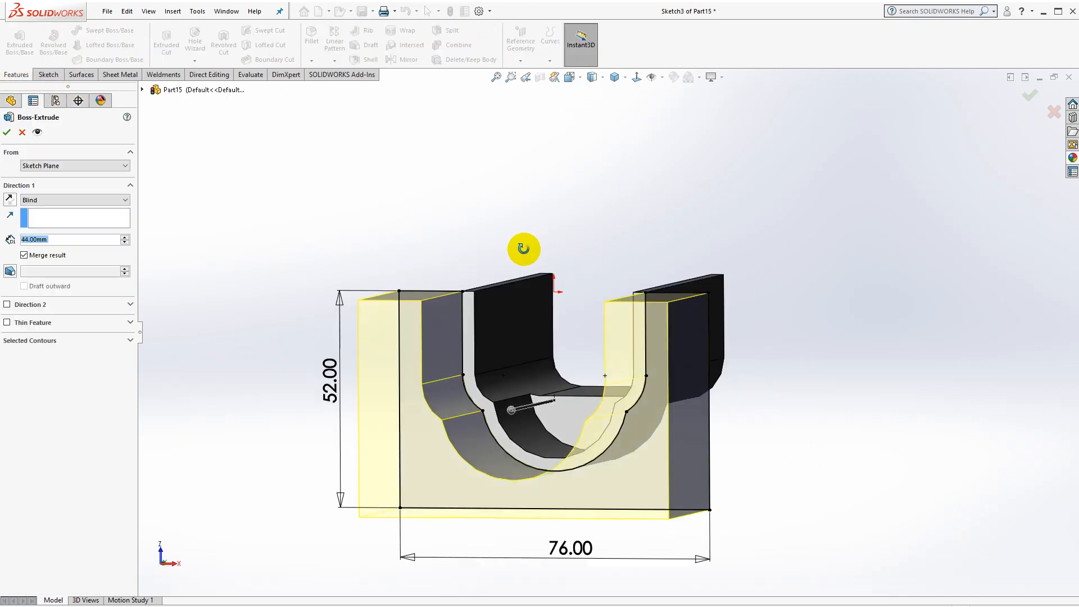
click(11, 199)
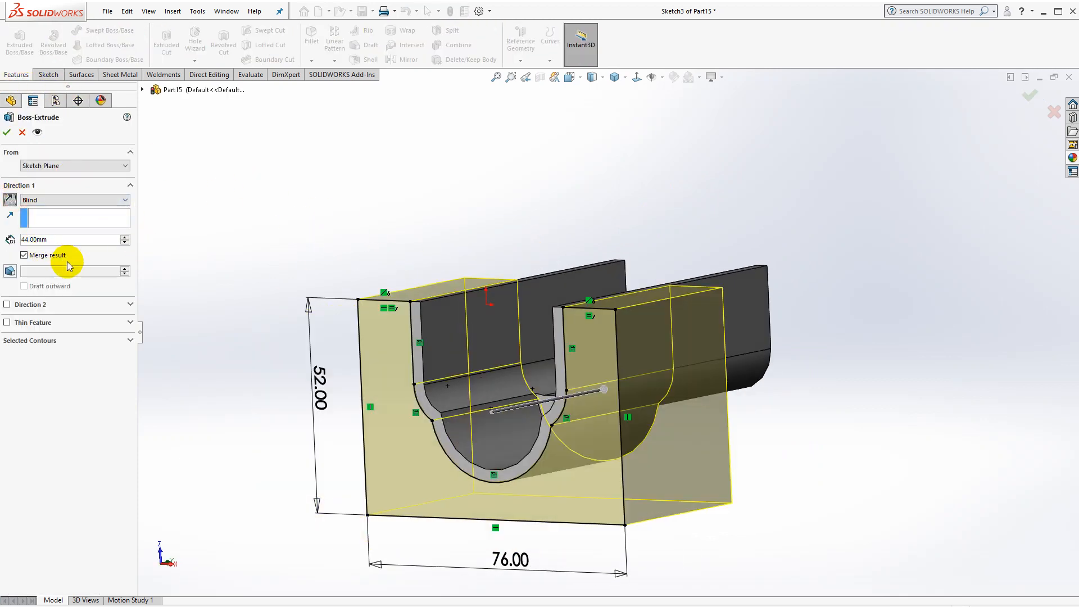
text(12)
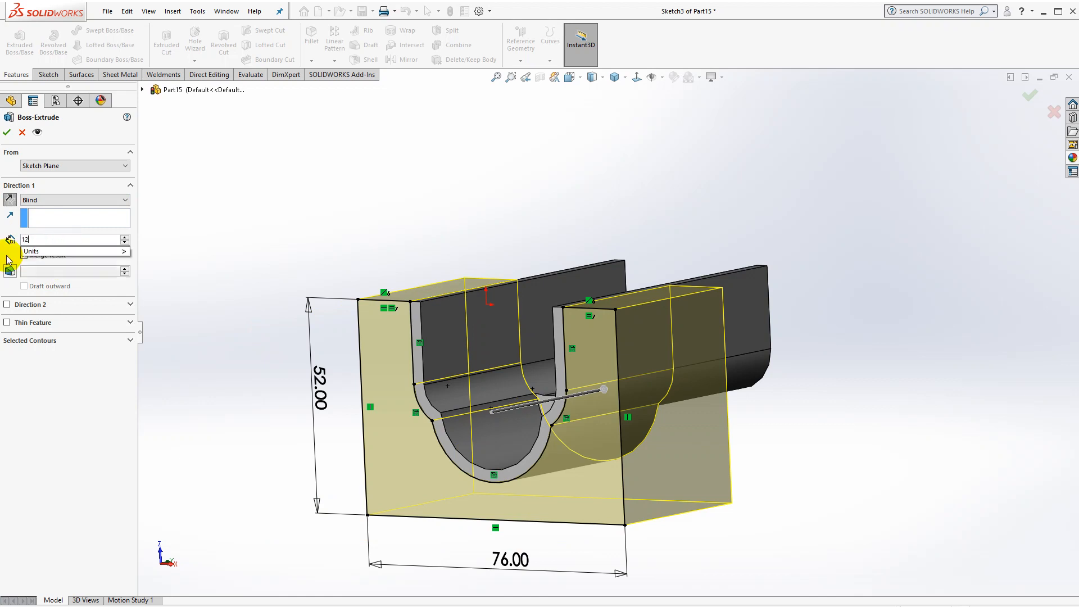
key(Return)
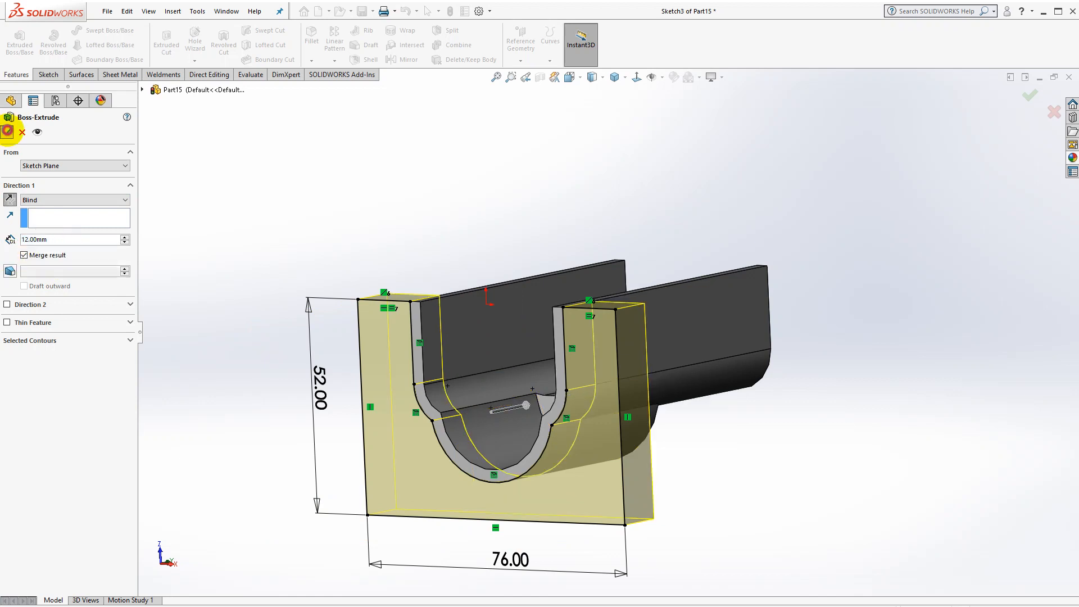
click(8, 130)
Start a new sketch on the flange face opposite the open end, where the channel emerges.
click(264, 196)
middle_drag(264, 196, 508, 415)
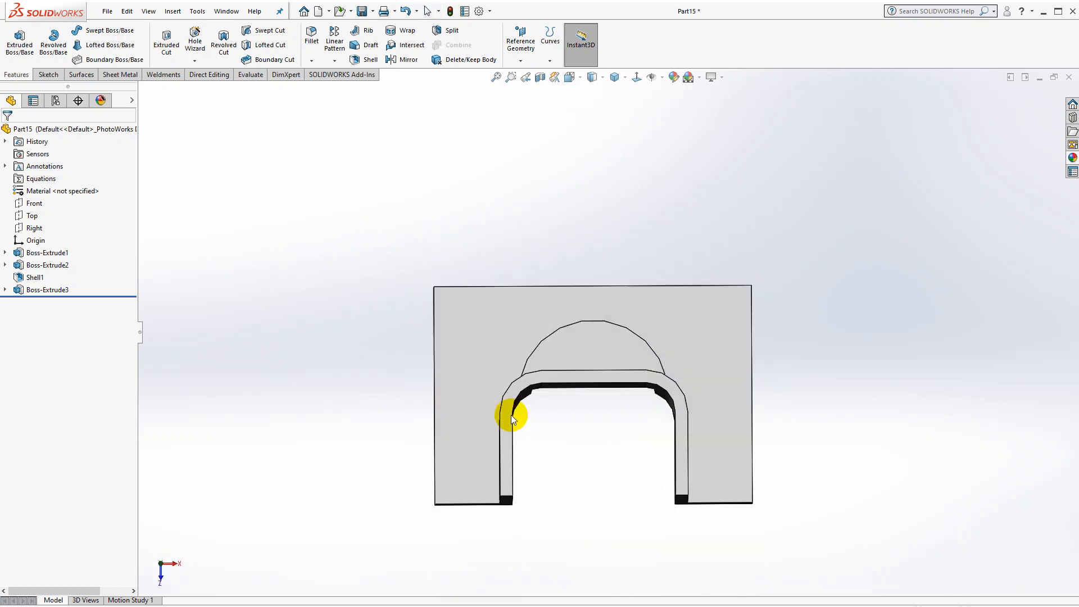
click(543, 298)
click(638, 78)
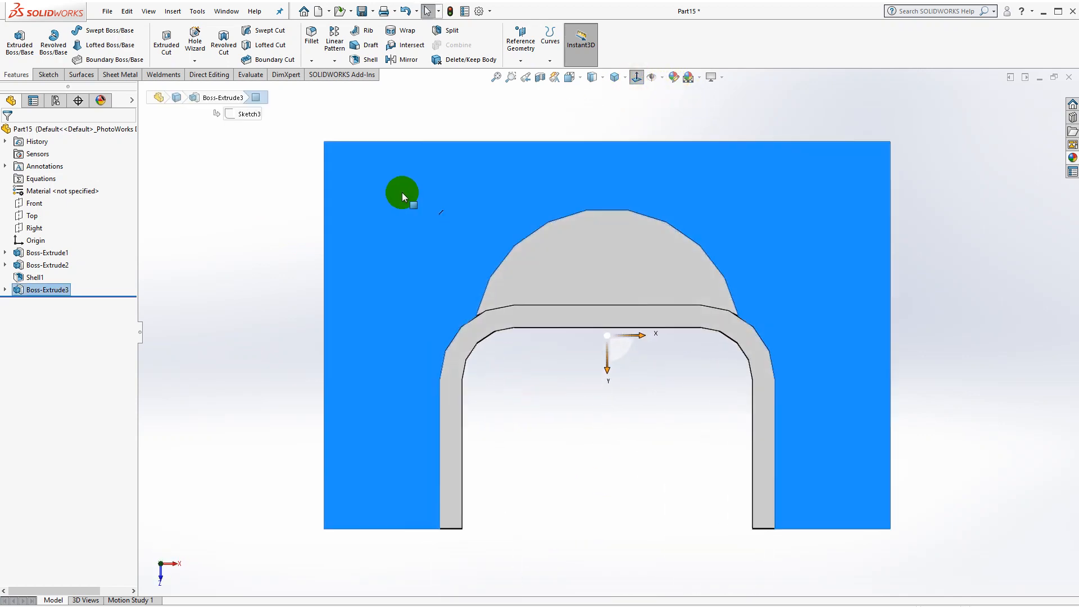
click(50, 77)
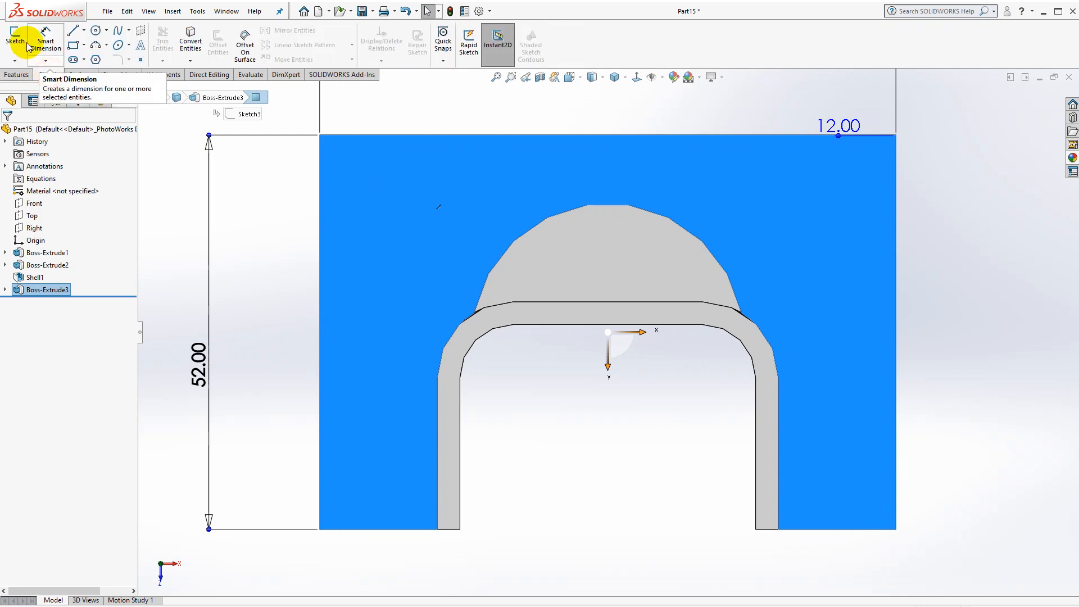
click(15, 39)
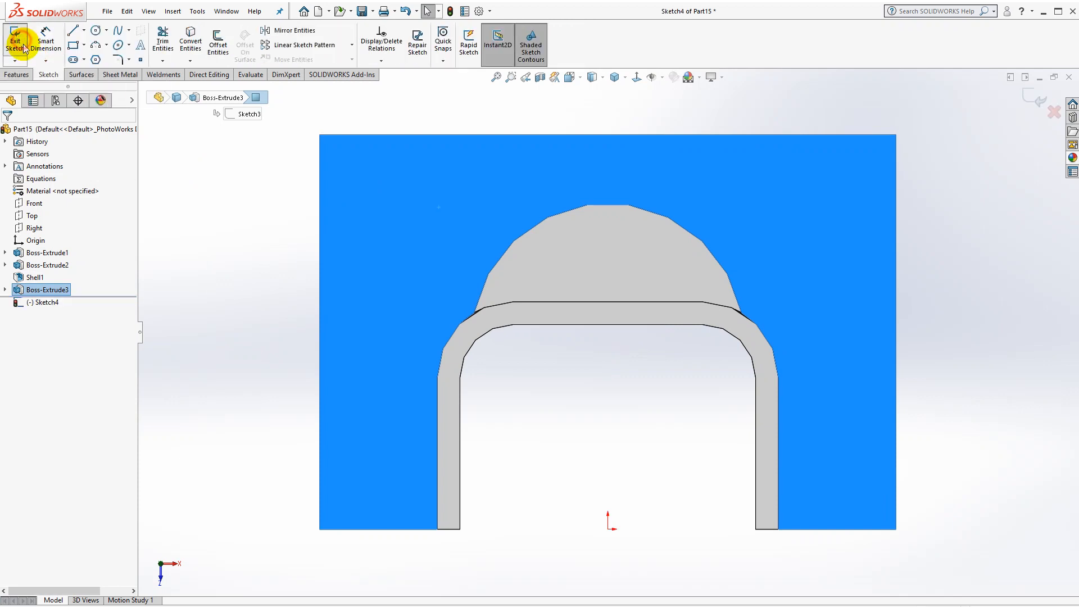
Draw a horizontal centerline between the flange's side-edge midpoints and a vertical one from the upper edge's midpoint to the origin.
click(83, 30)
click(87, 53)
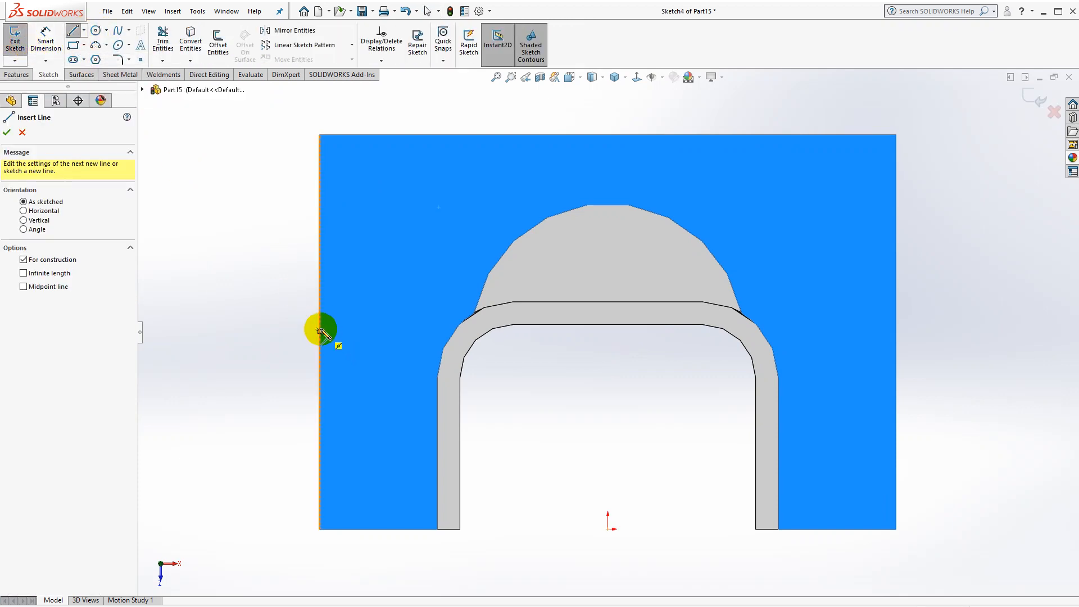
click(320, 333)
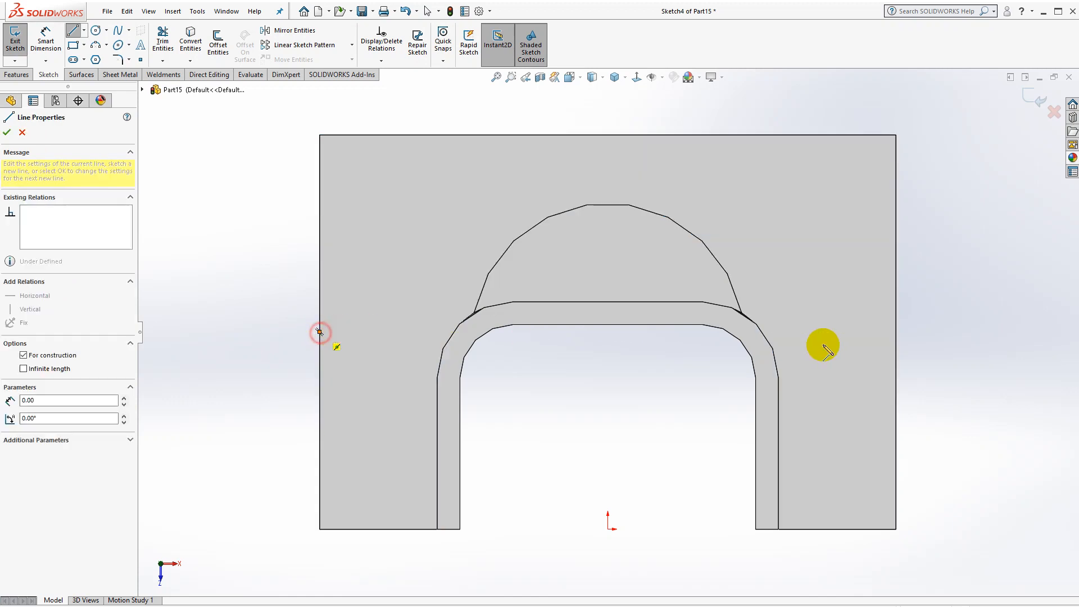
click(896, 332)
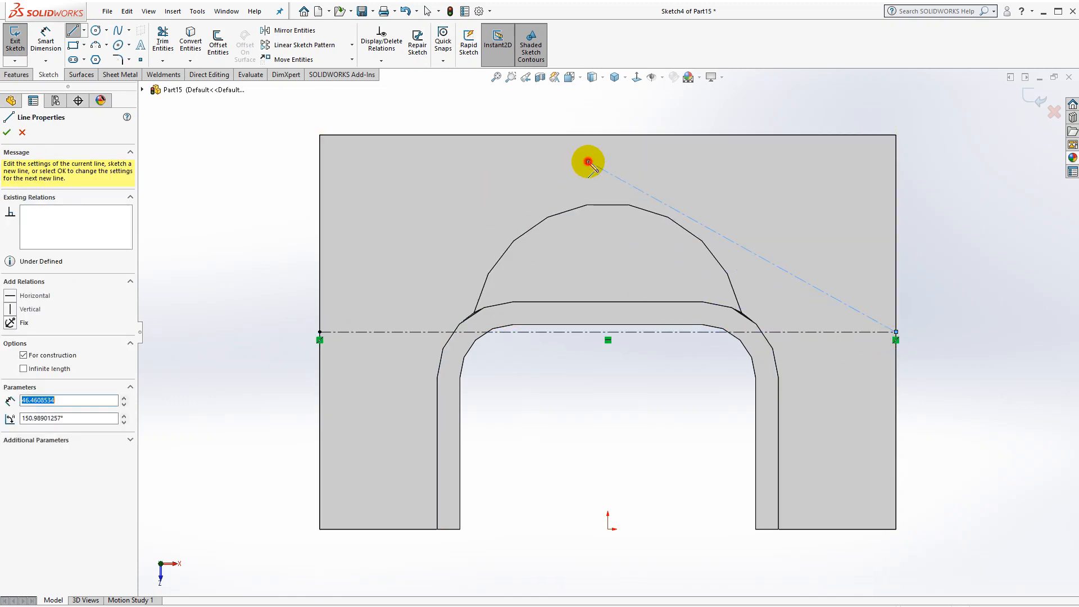
key(Escape)
click(608, 135)
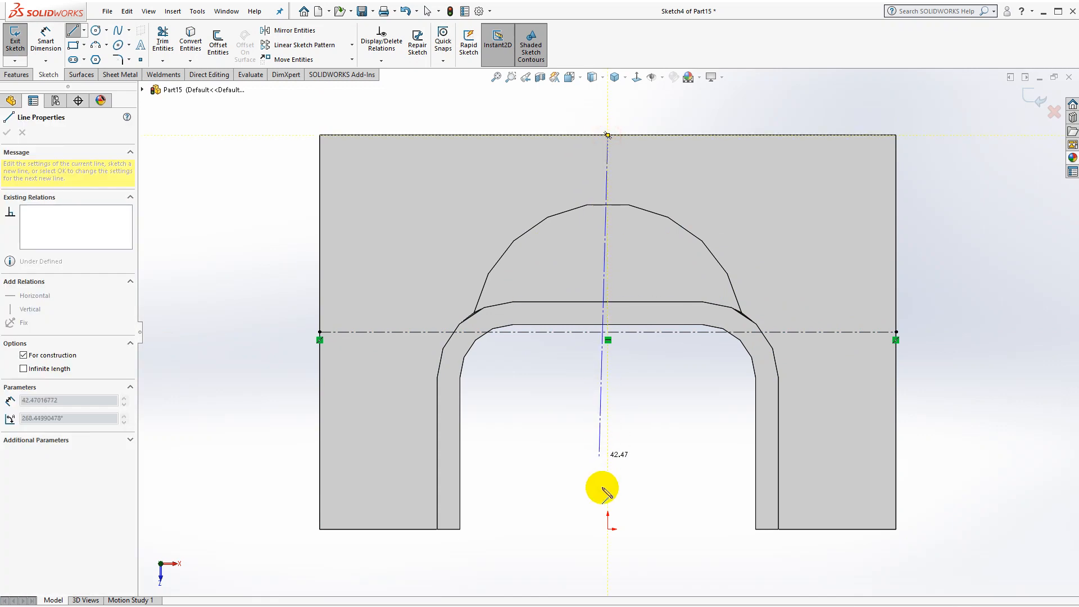
click(608, 529)
key(Escape)
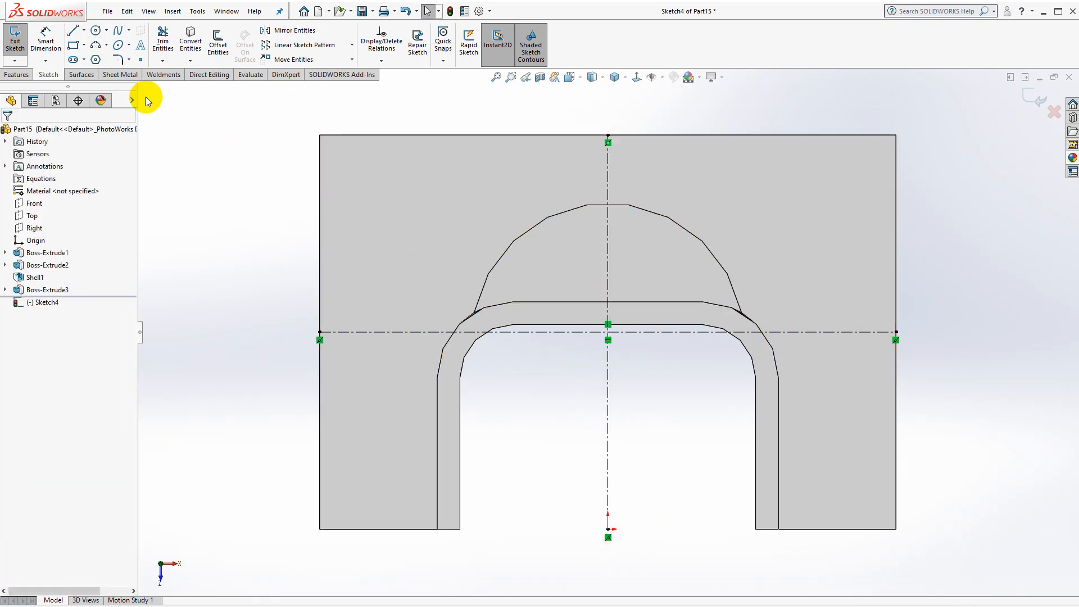
Draw a vertical centerline through the left leg and constrain its lower endpoint to the midpoint of the leg's bottom edge.
click(84, 31)
click(88, 59)
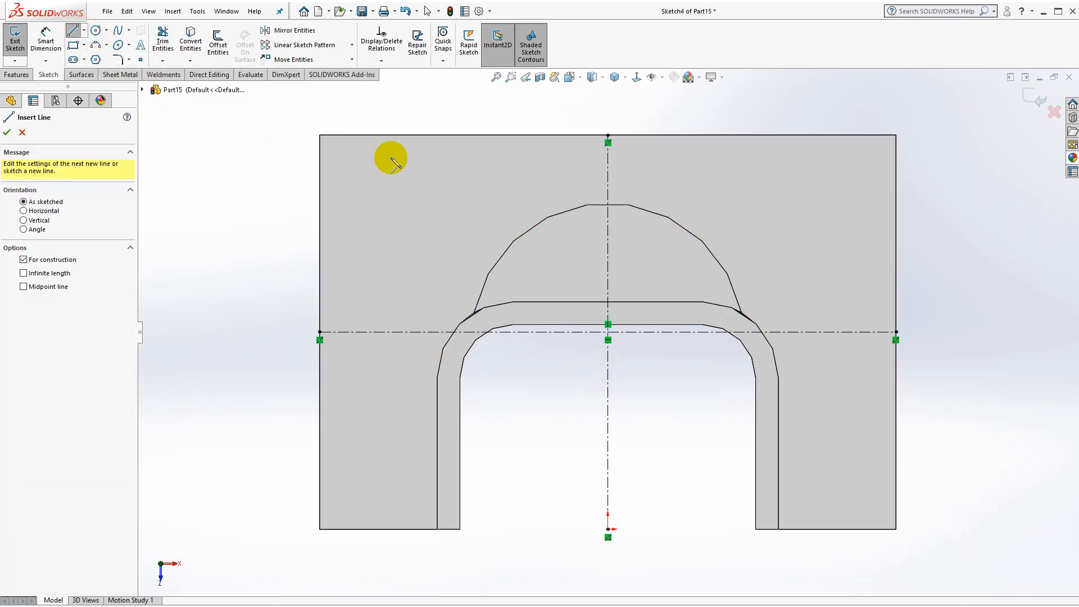
click(372, 135)
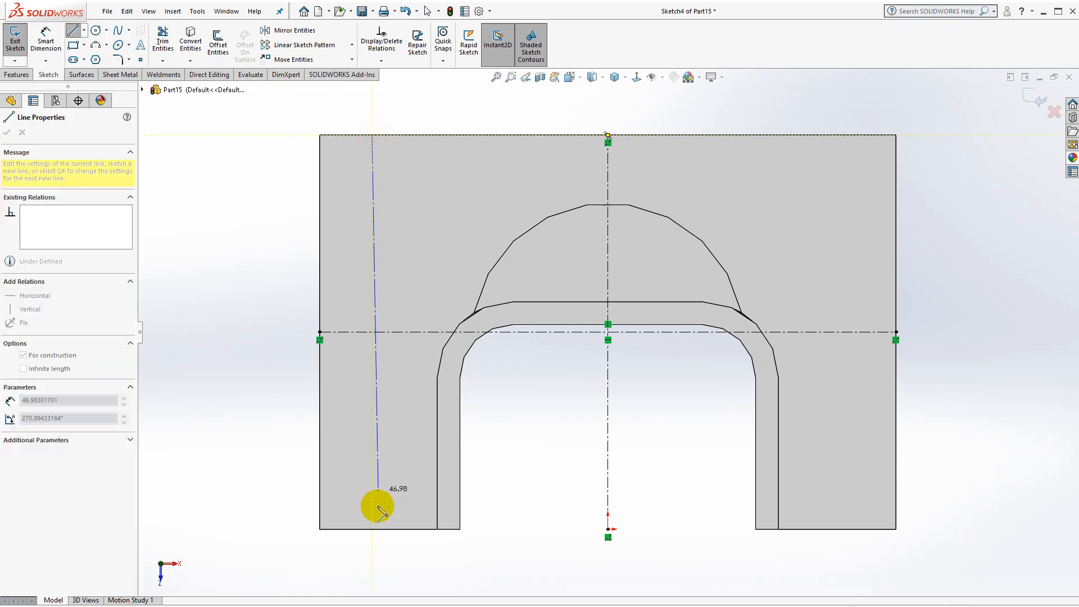
key(Escape)
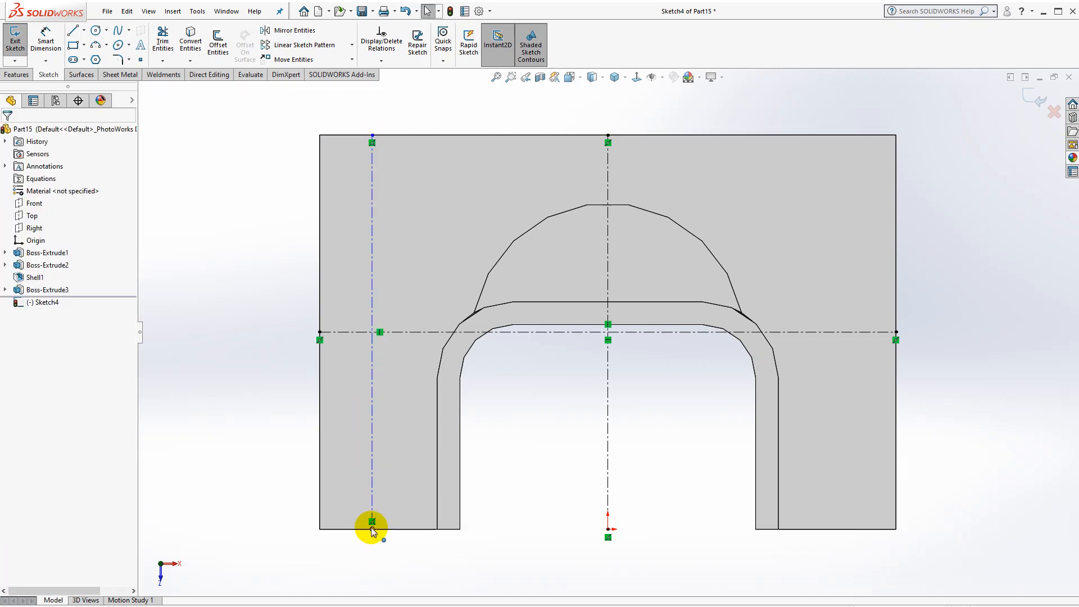
click(372, 529)
ctrl+click(388, 529)
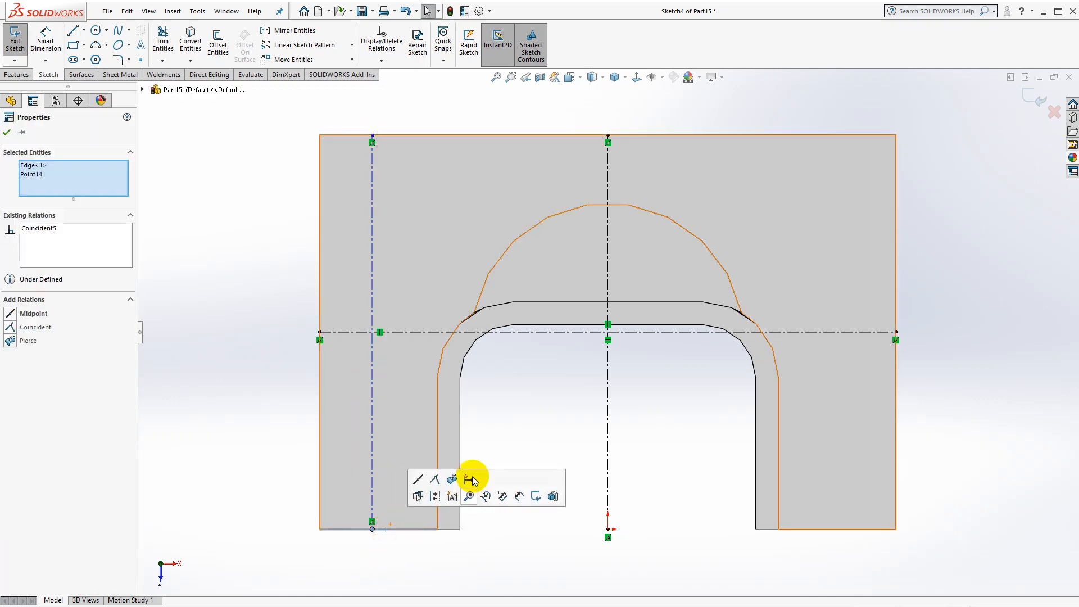
click(417, 480)
click(223, 332)
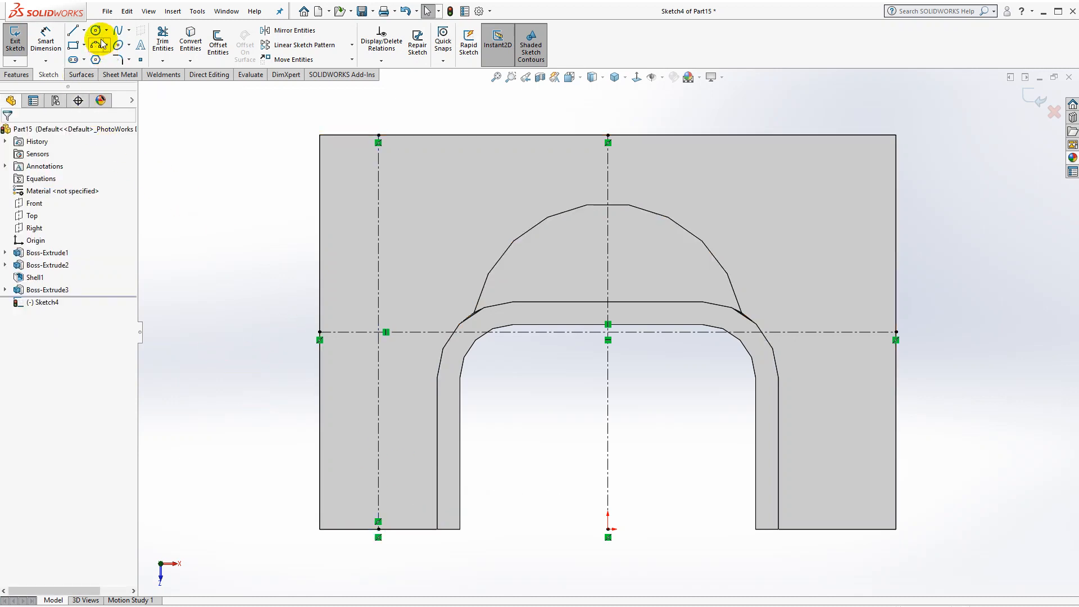
Sketch a circle of 11 mm (5+6) diameter on the upper part of the left leg's centerline and slide it slightly down.
click(378, 215)
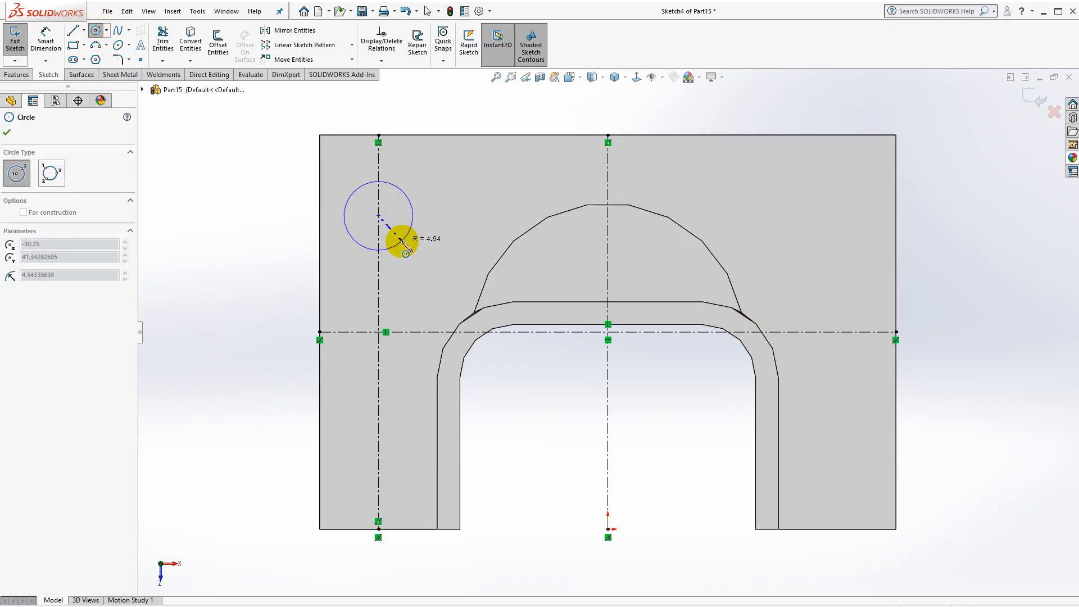
click(402, 242)
click(46, 56)
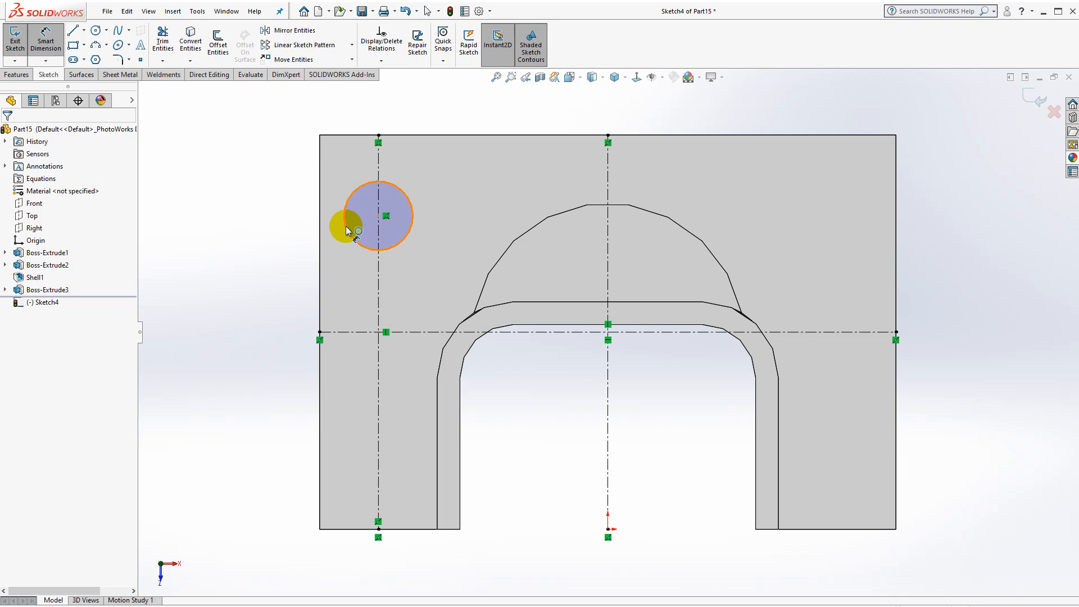
click(346, 231)
click(290, 282)
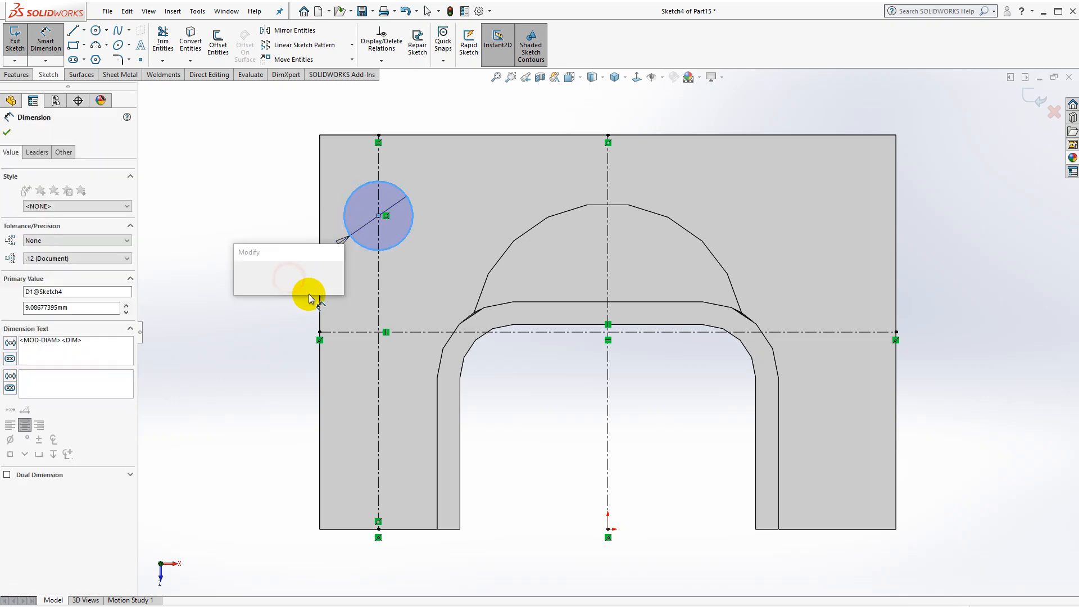
text(5)
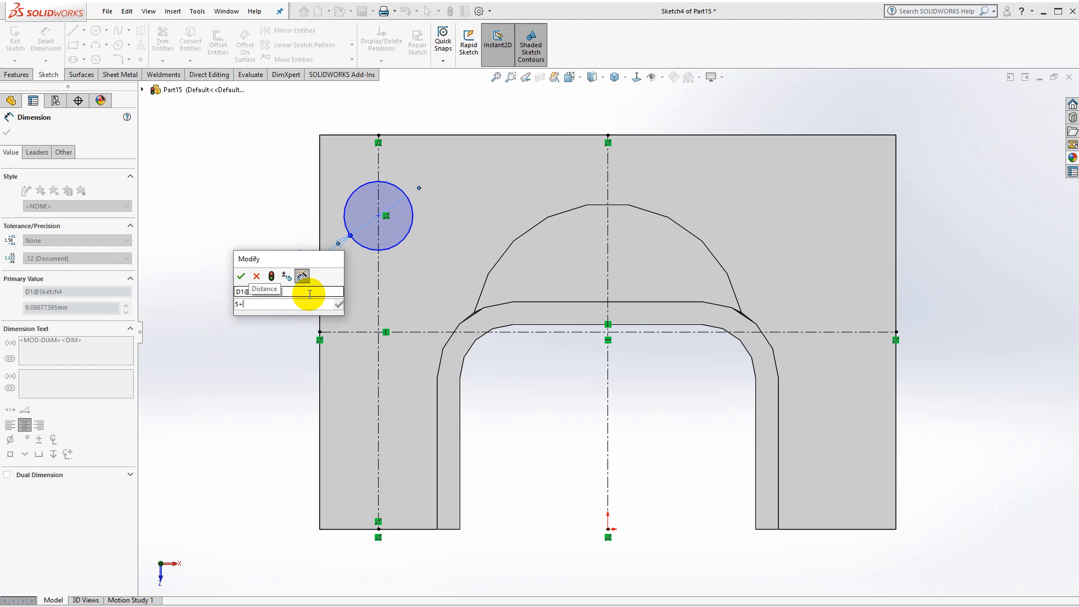
text(+6)
key(Return)
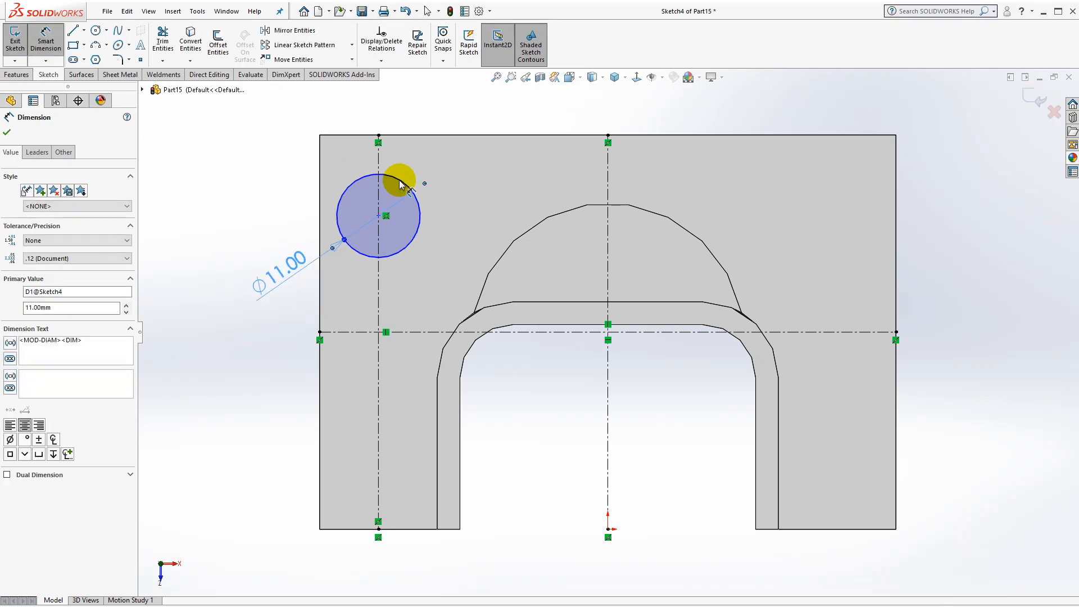
scroll(393, 169, down, 2)
key(Escape)
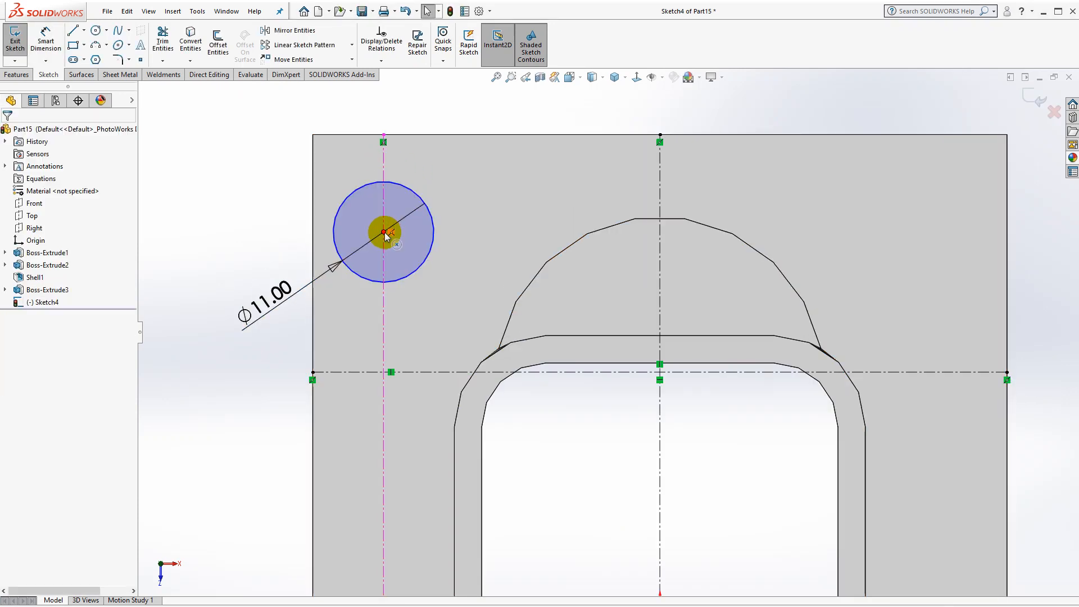
click(384, 236)
drag(384, 246, 385, 252)
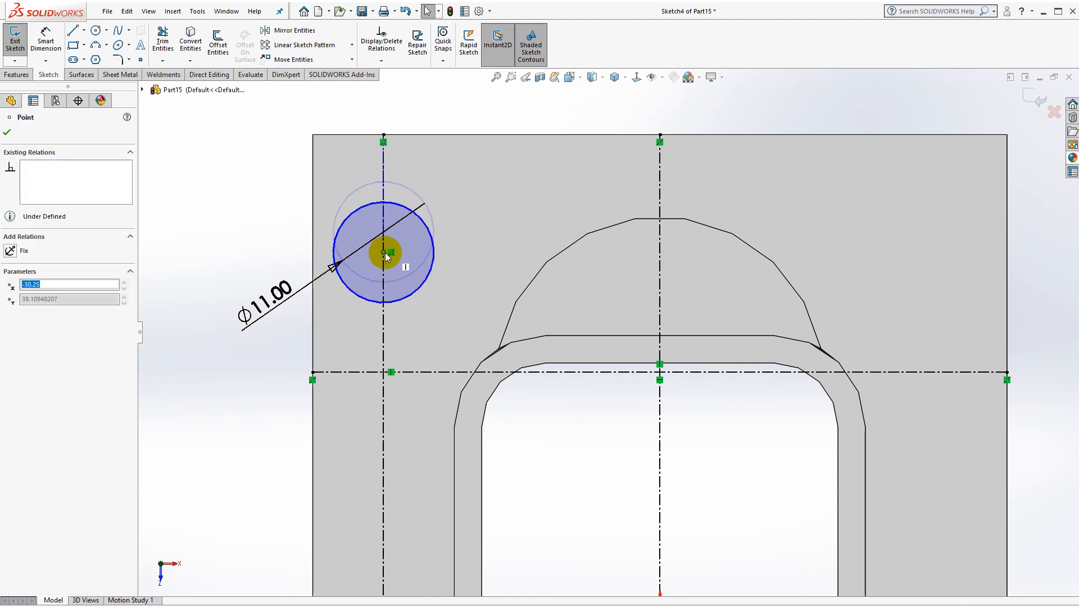
Draw a tangent line from the circle's upper side to the flange's left edge and a vertical line from its right quadrant to the horizontal centerline.
click(73, 32)
click(402, 206)
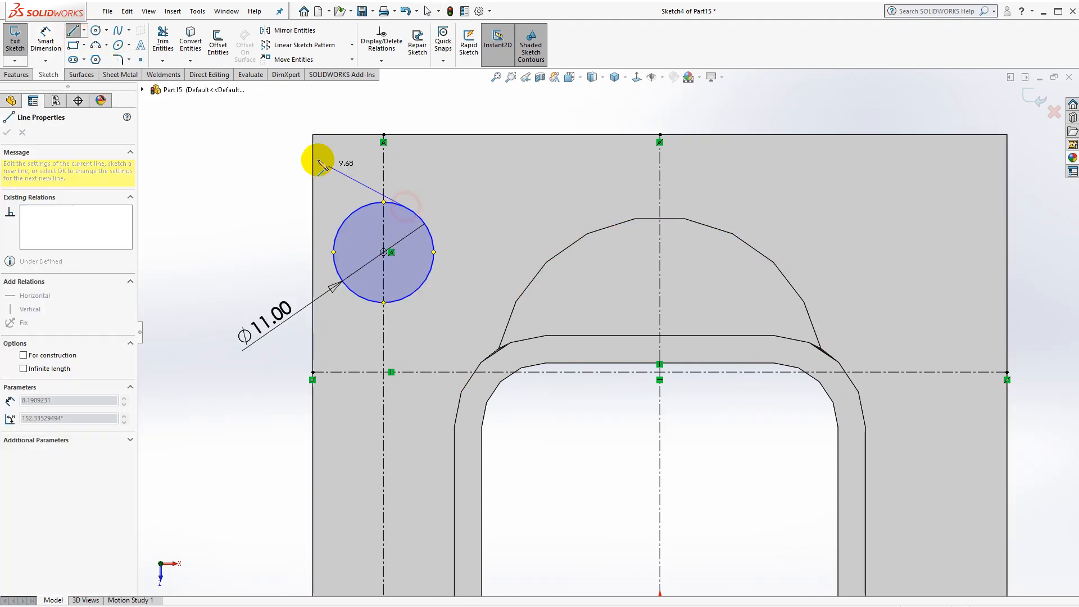
click(313, 159)
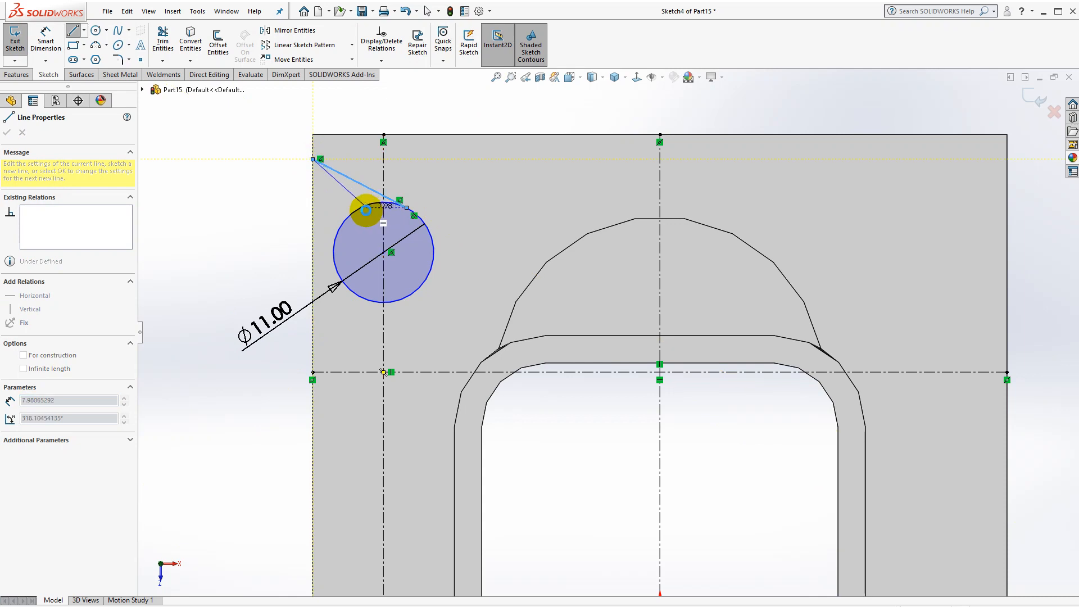
key(Escape)
click(73, 34)
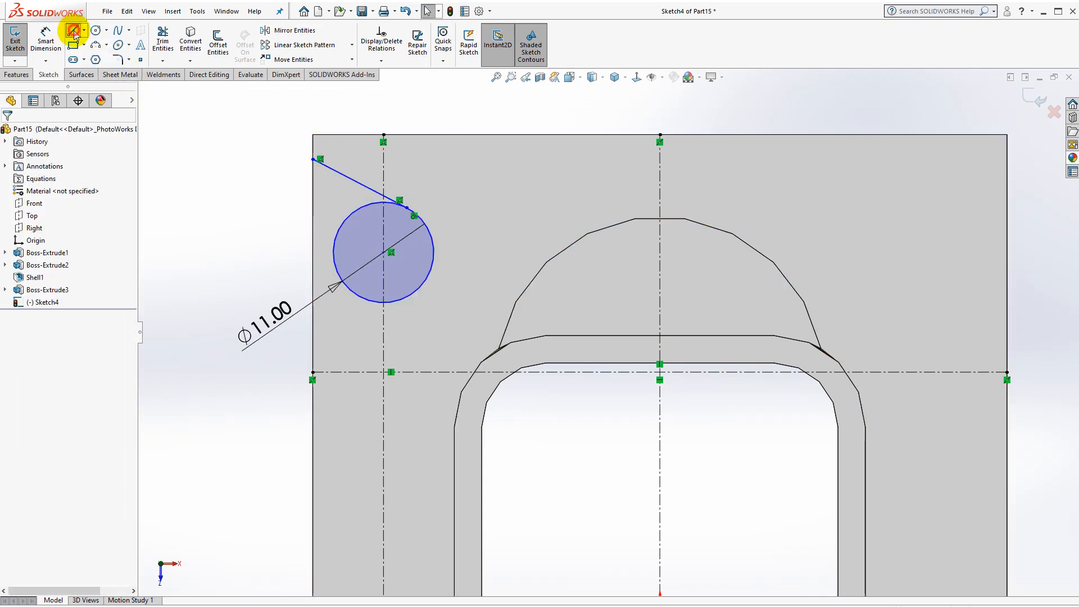
click(433, 253)
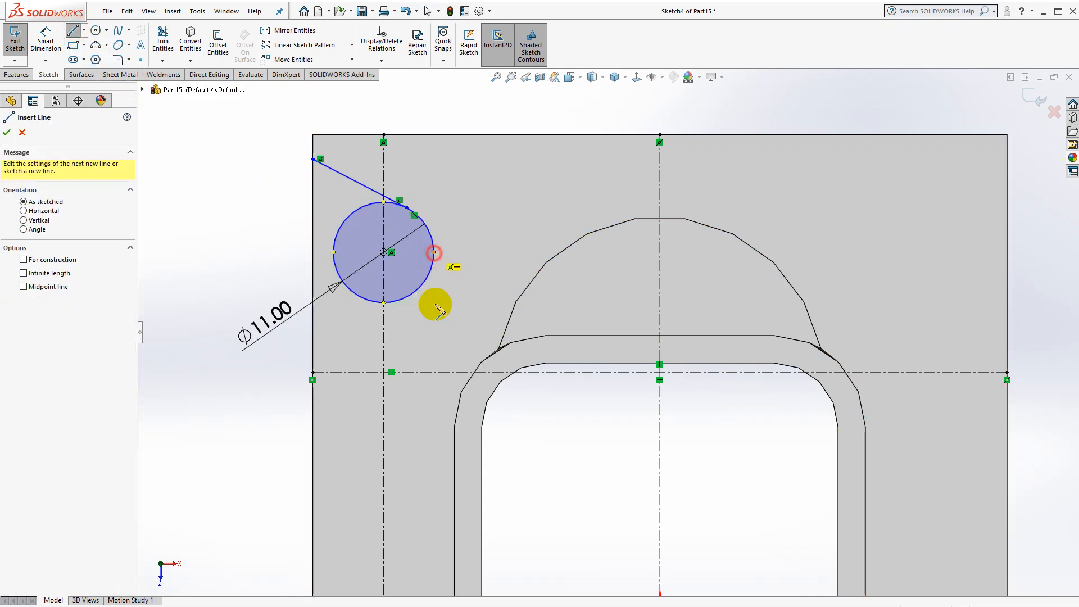
click(434, 372)
key(Escape)
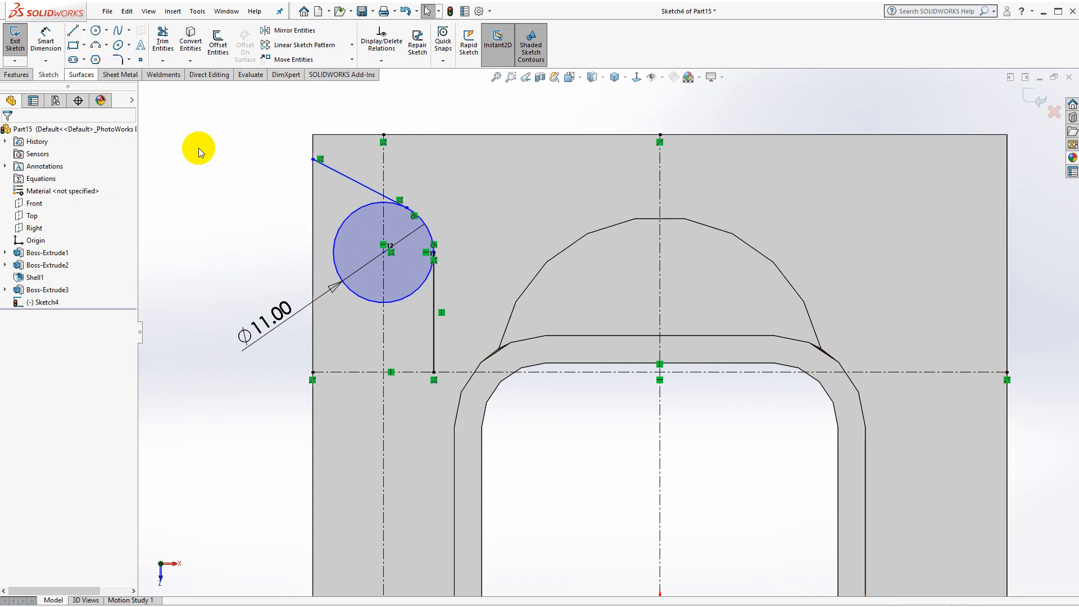
Dimension the tangent line's endpoint on the flange's left edge 5 mm below the upper edge.
click(45, 42)
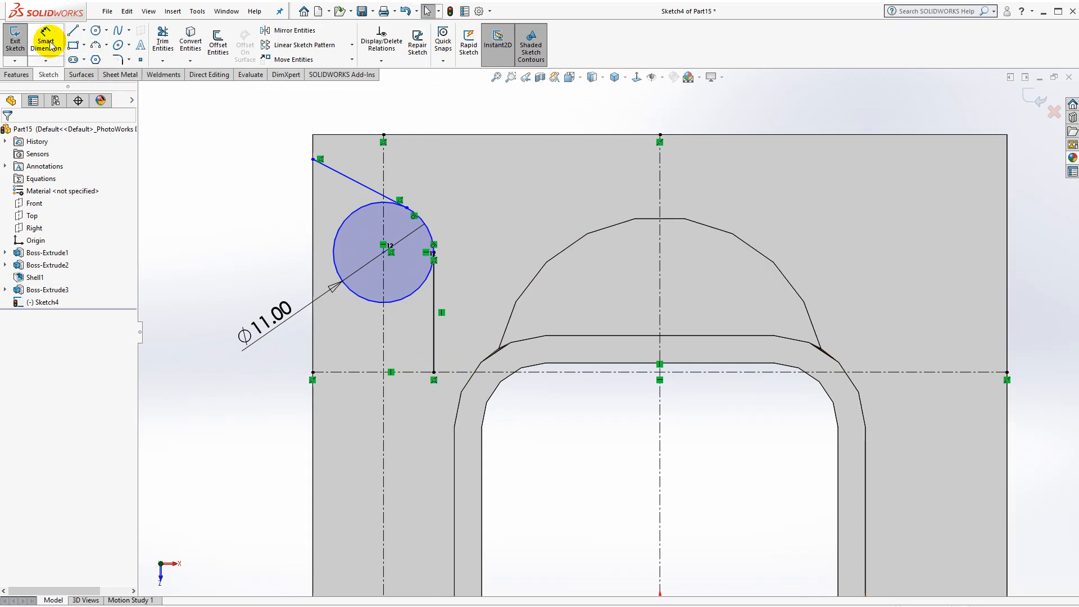
click(313, 159)
click(337, 135)
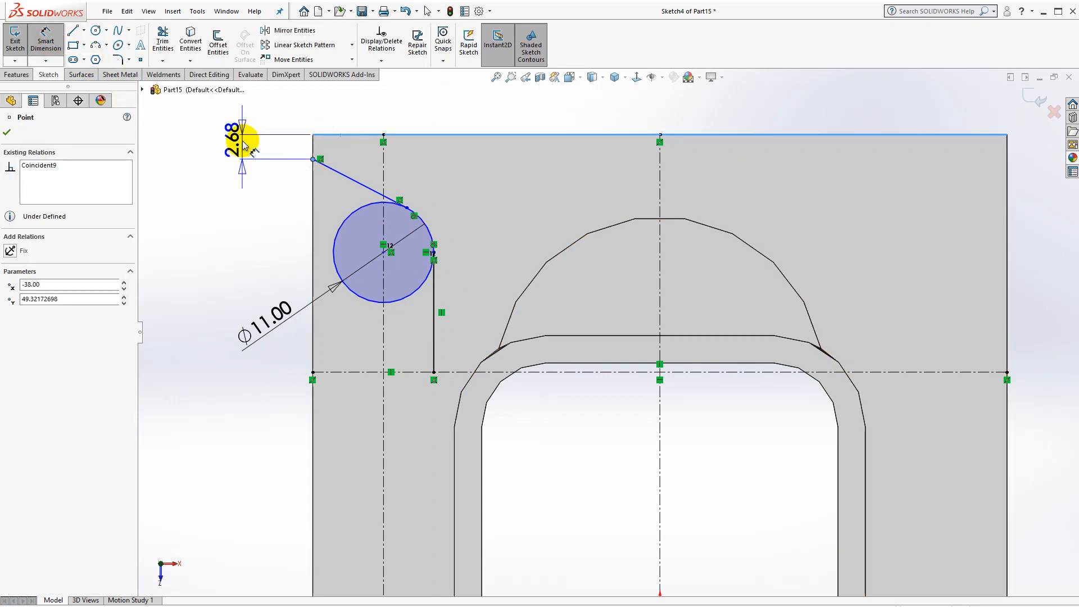
click(245, 123)
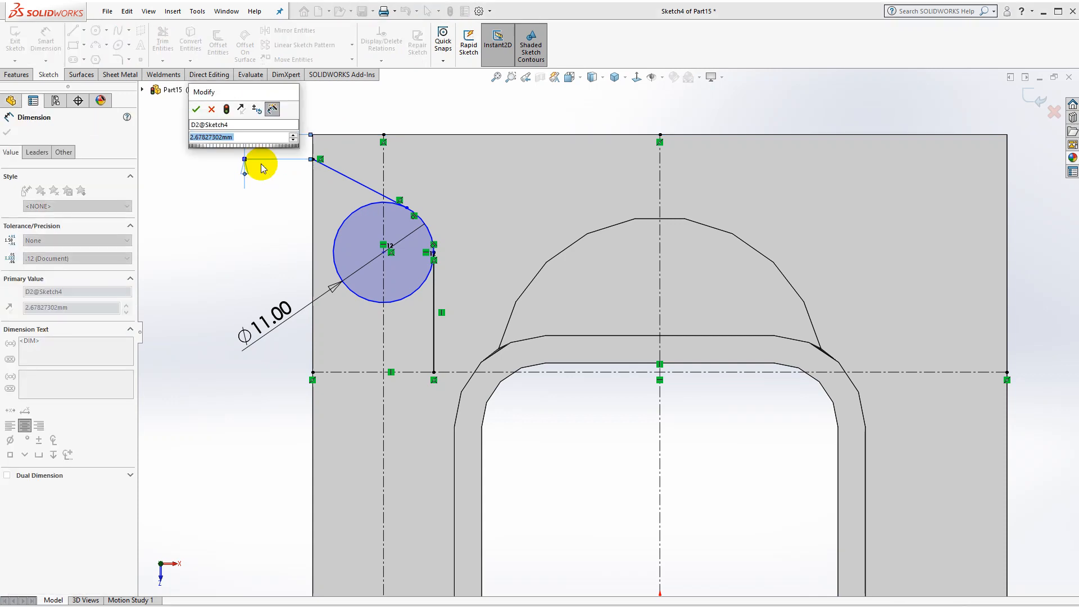
text(5)
key(Return)
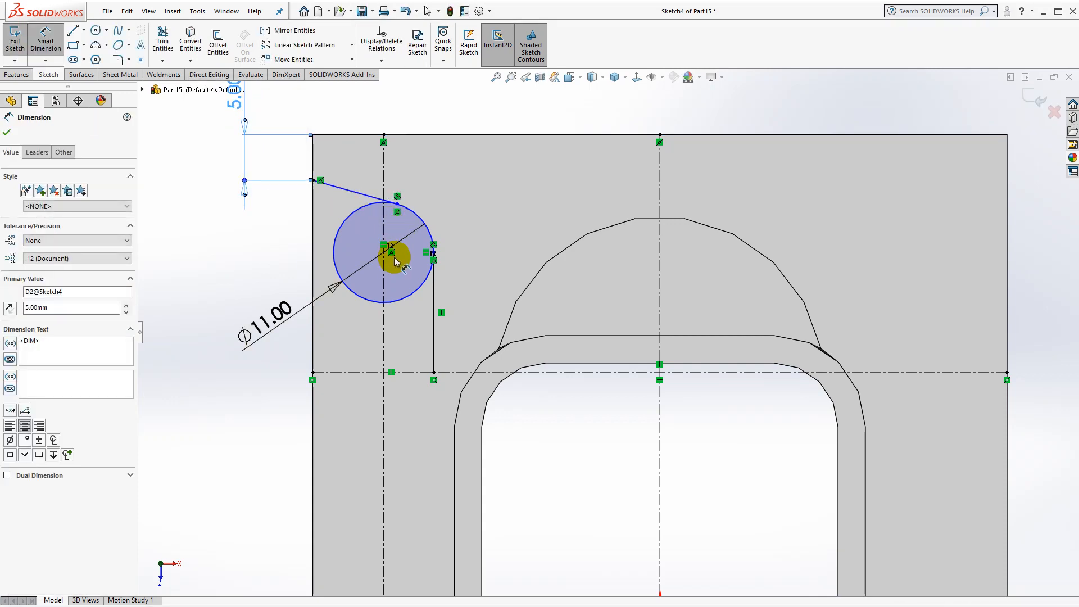
Dimension the angle between the slanted tangent line and the vertical line as 110 degrees.
key(f)
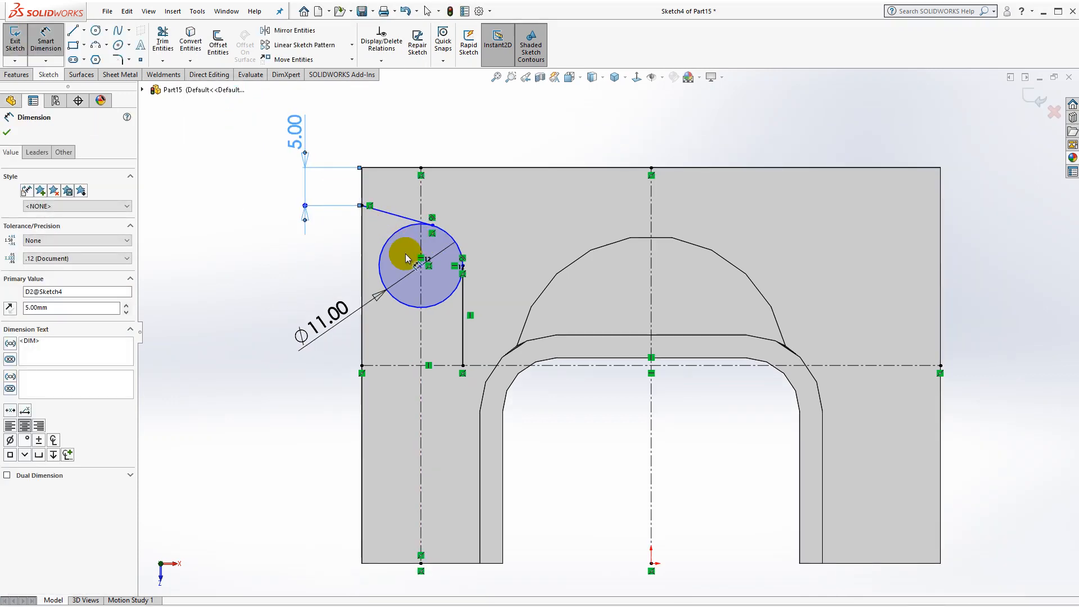
click(405, 216)
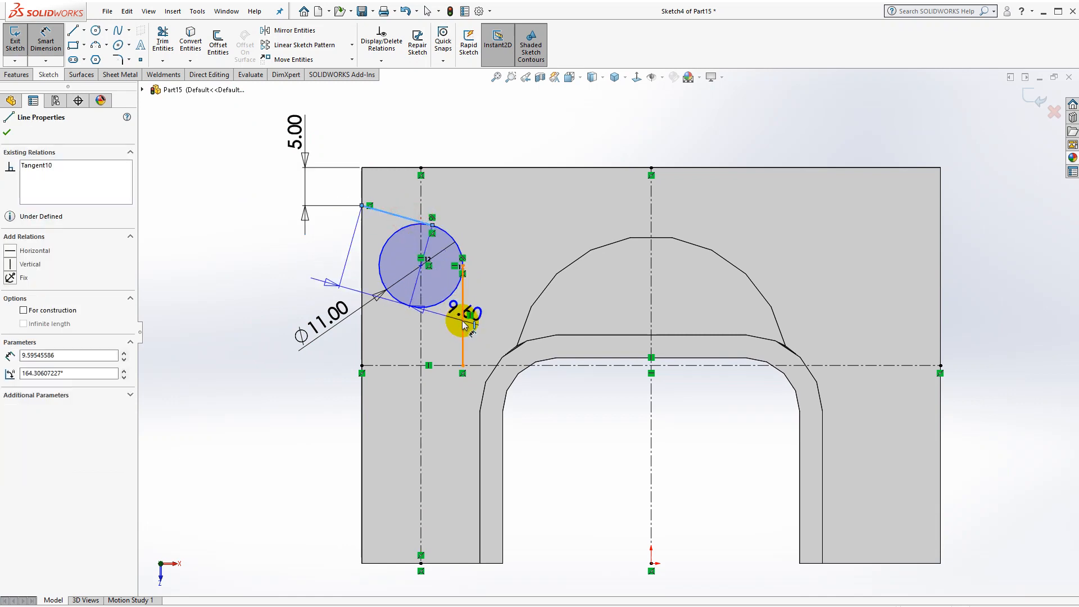
click(463, 325)
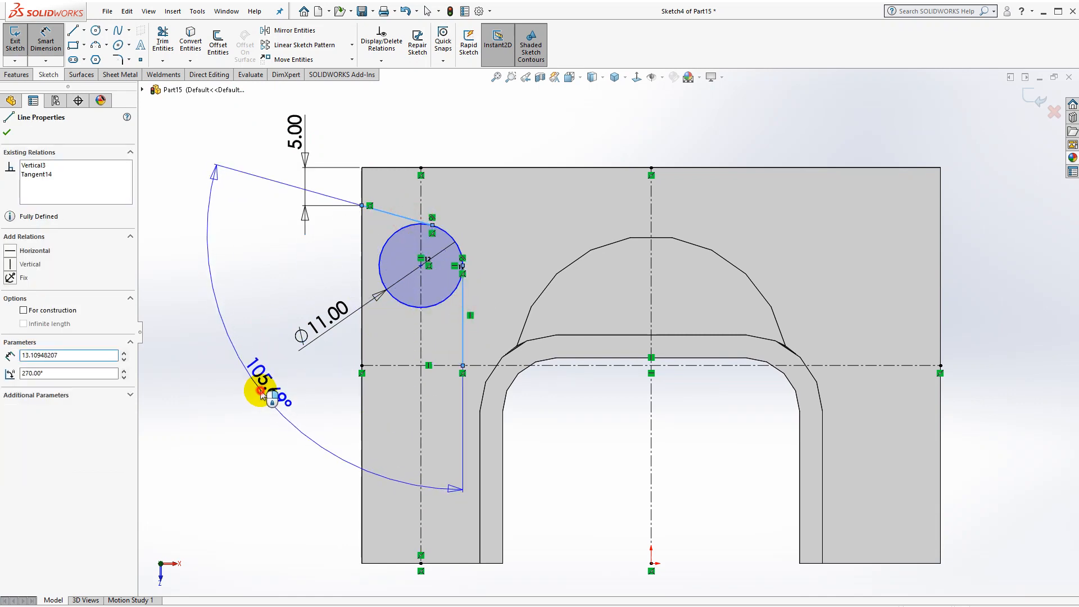
click(260, 390)
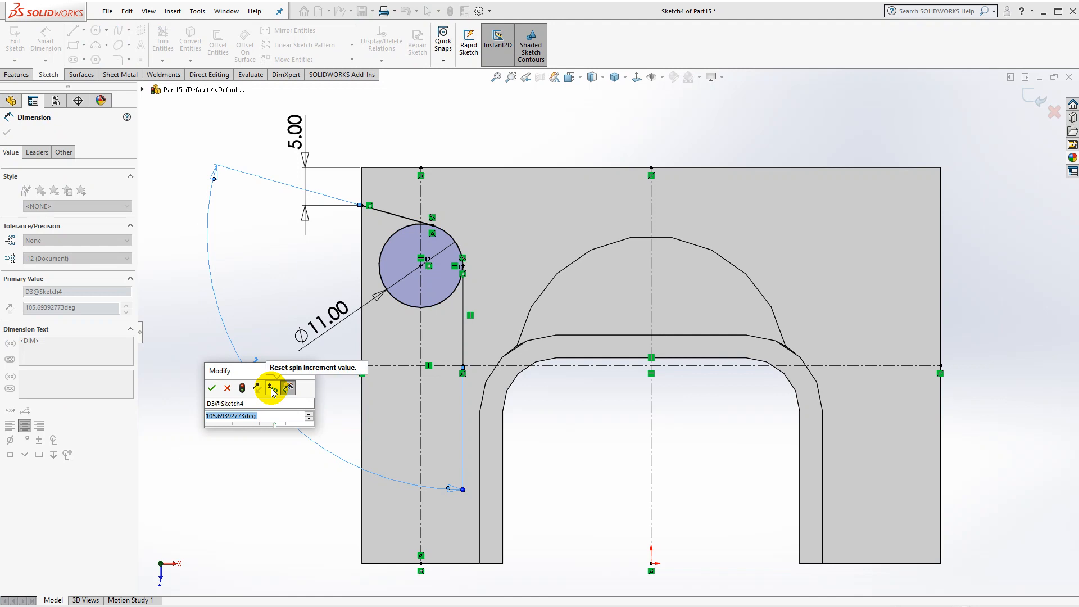
text(110)
key(Return)
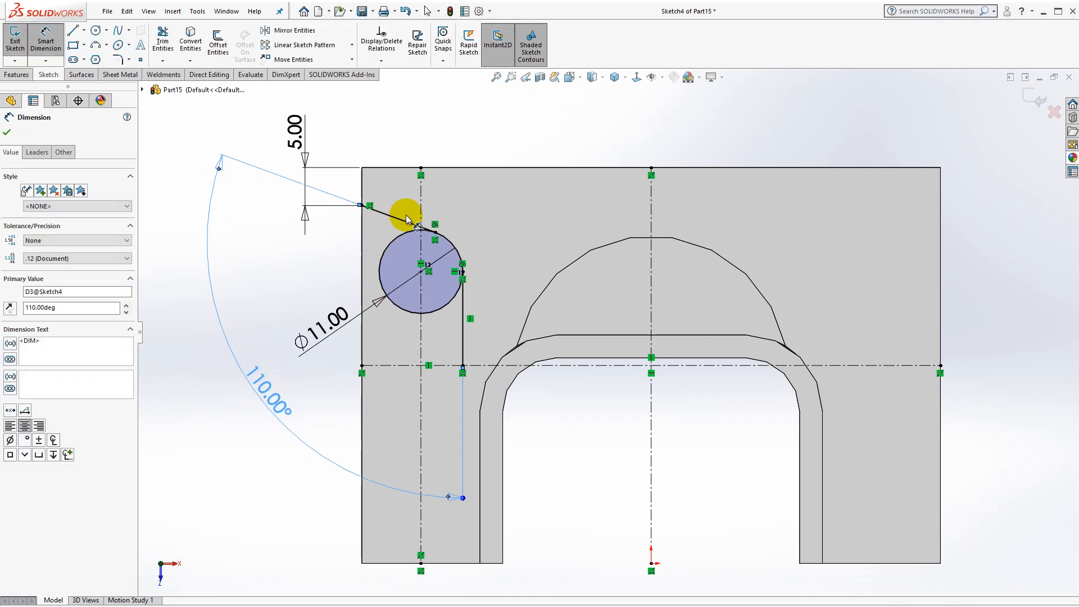
Convert the 11 mm circle on the left leg to construction geometry.
scroll(452, 272, down, 1)
key(Escape)
click(384, 237)
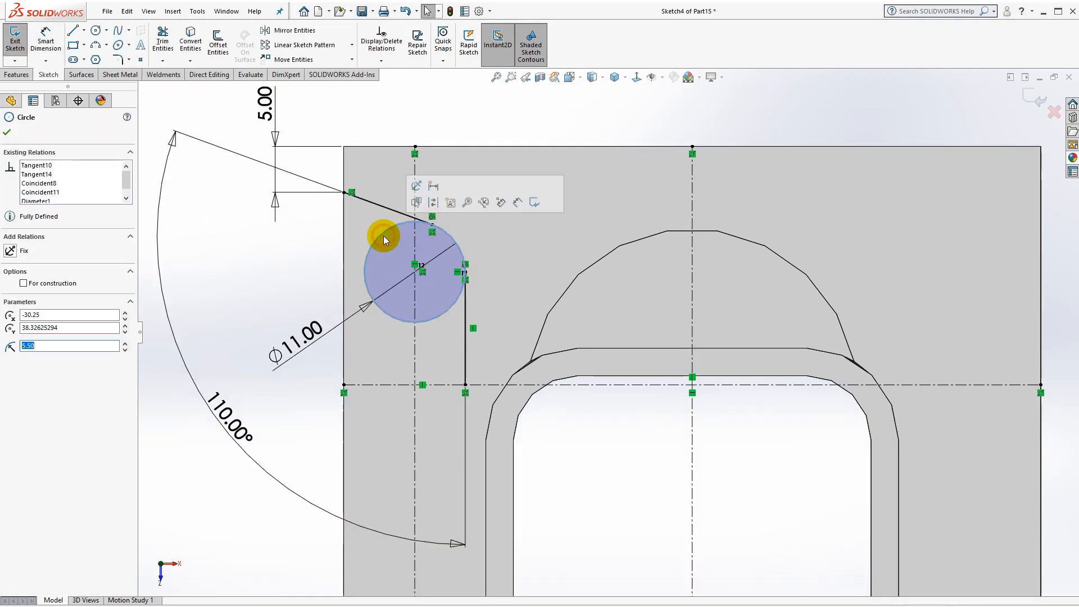
click(46, 285)
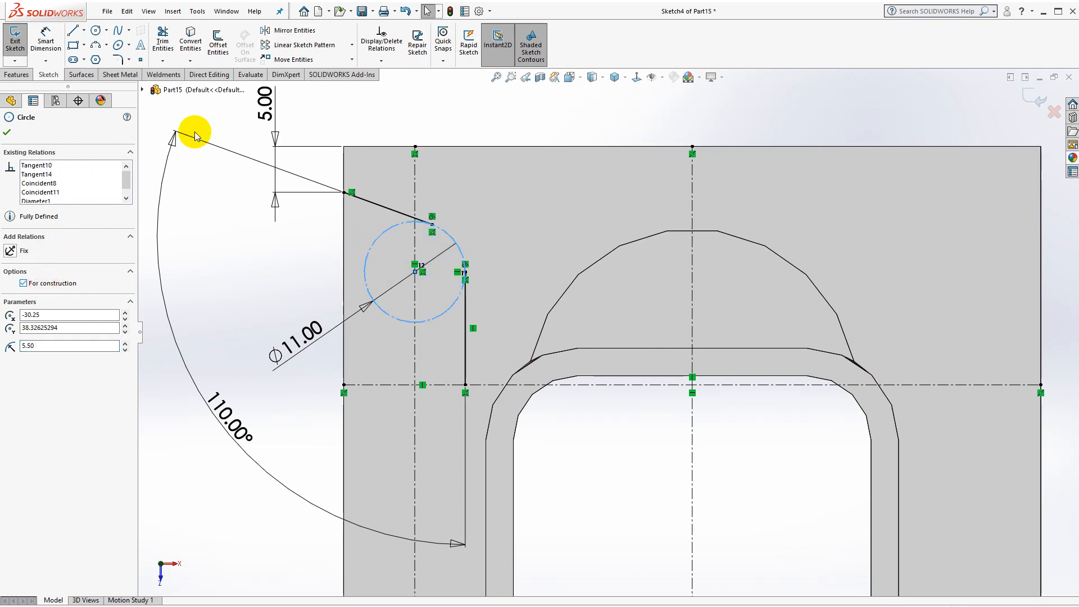
Draw a three-point arc along the construction circle from the slanted line's tangent point to the vertical line's upper end.
click(95, 45)
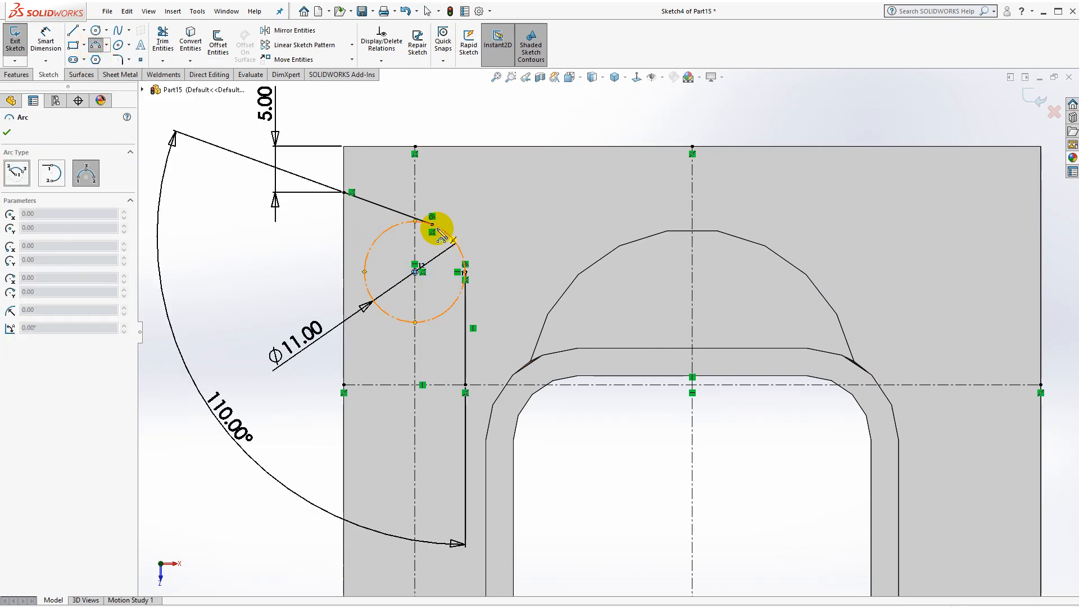
drag(433, 225, 465, 272)
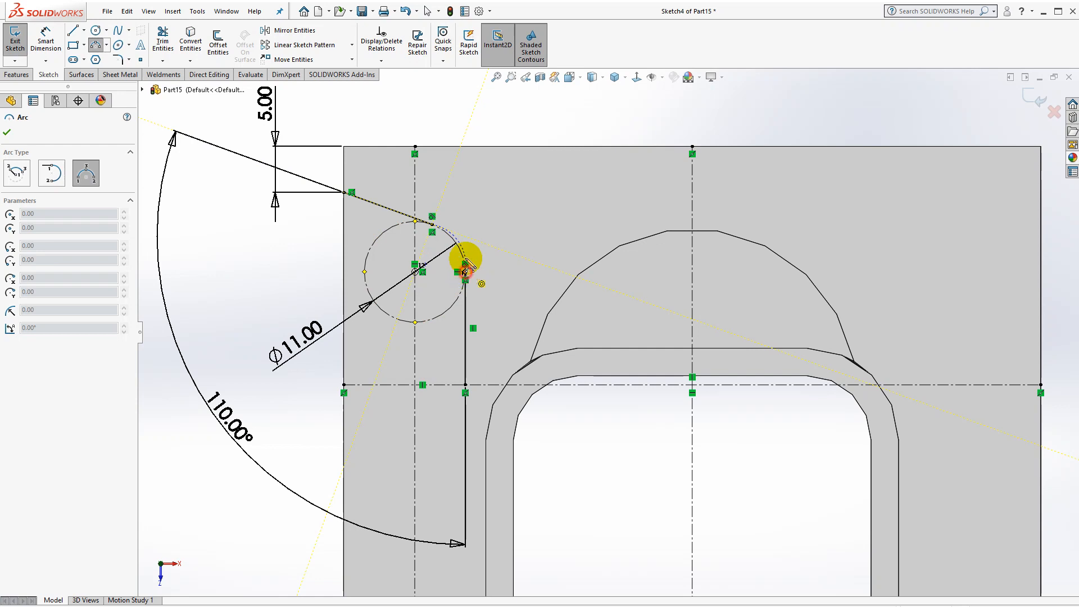
click(455, 244)
key(Escape)
Mirror the slanted line, arc and vertical line about the horizontal centerline.
key(z)
key(z)
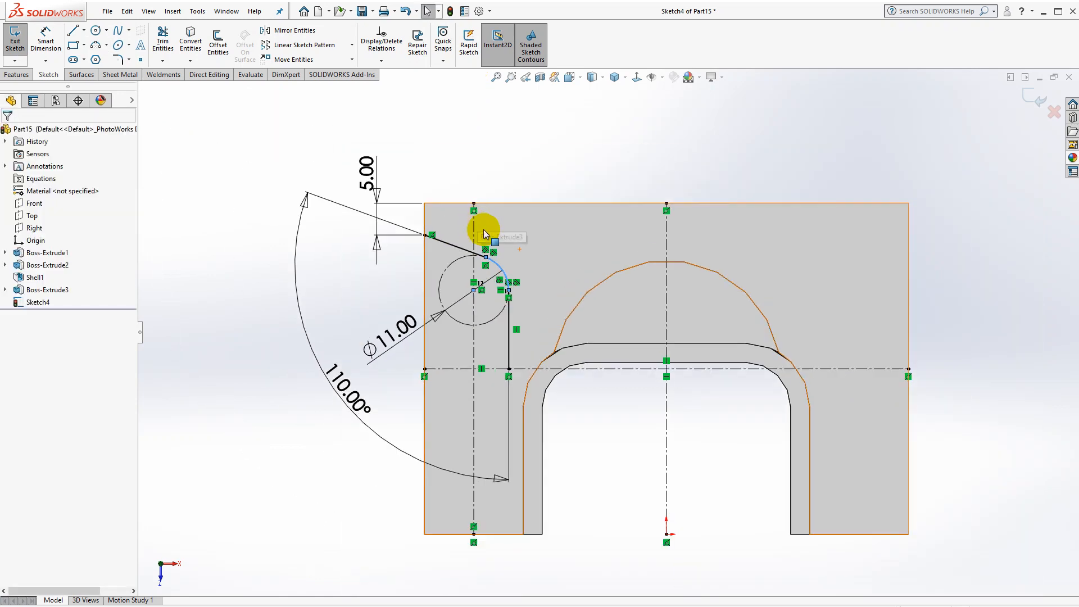
click(475, 253)
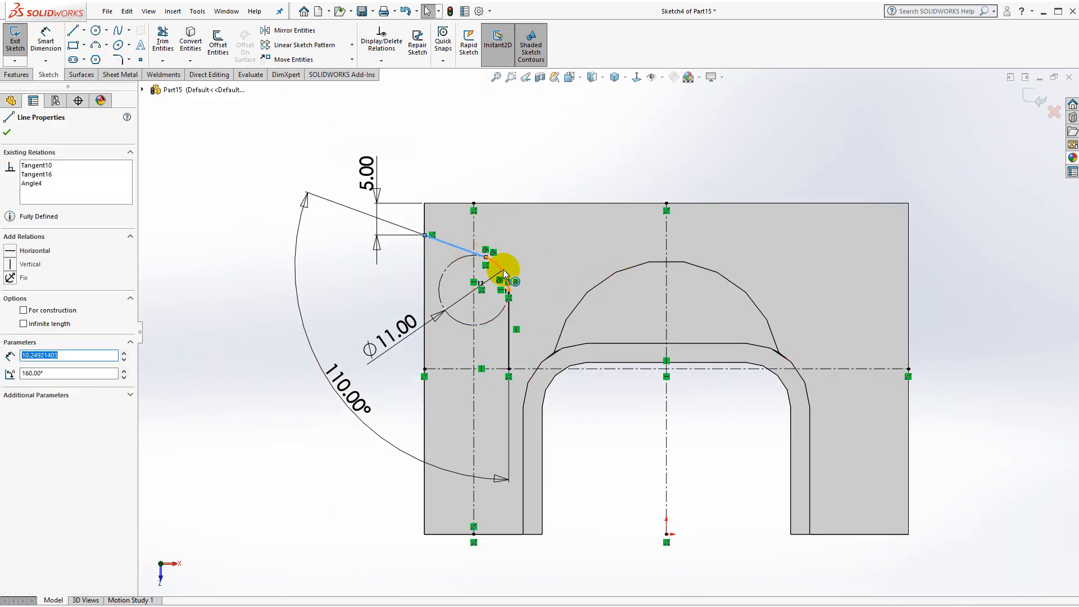
ctrl+click(505, 274)
ctrl+click(508, 306)
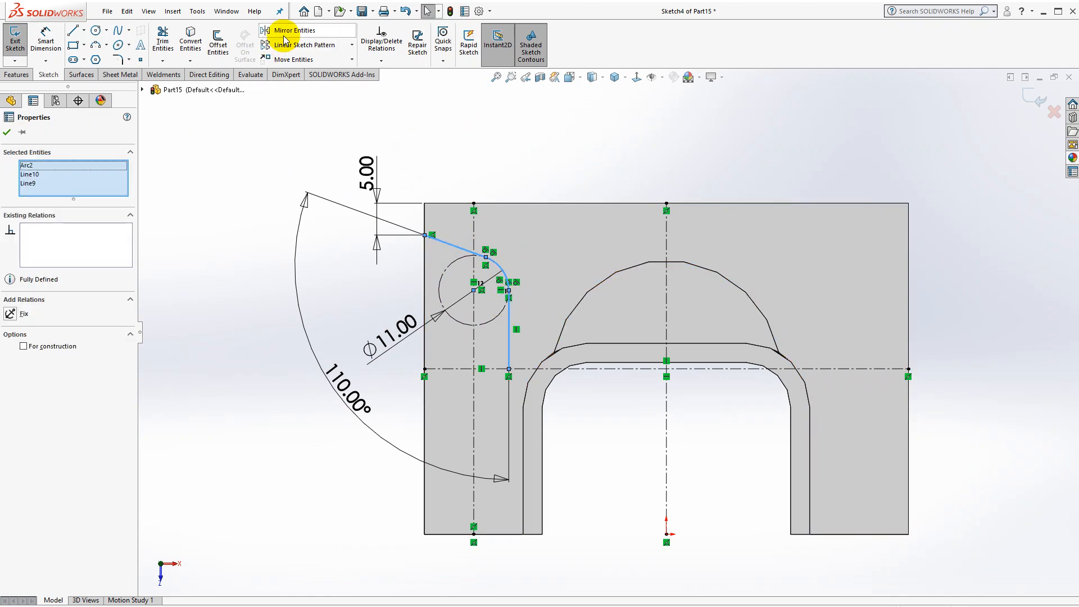
ctrl+click(434, 368)
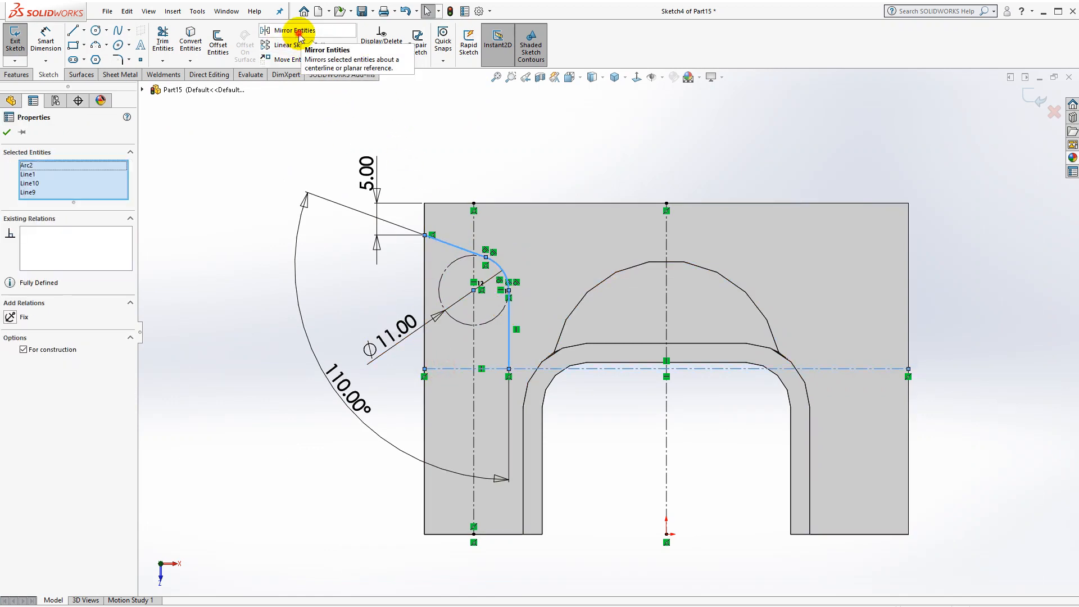
click(298, 33)
Mirror the complete left-leg profile, with both slanted lines, both arcs and the vertical line, about the central vertical centerline.
click(460, 249)
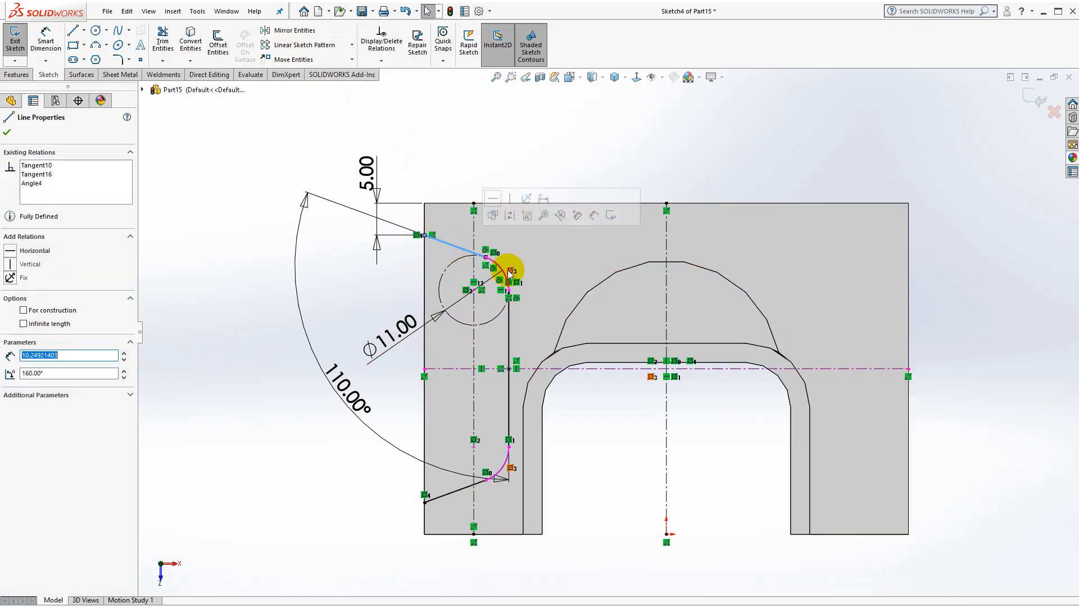
ctrl+click(501, 266)
ctrl+click(509, 337)
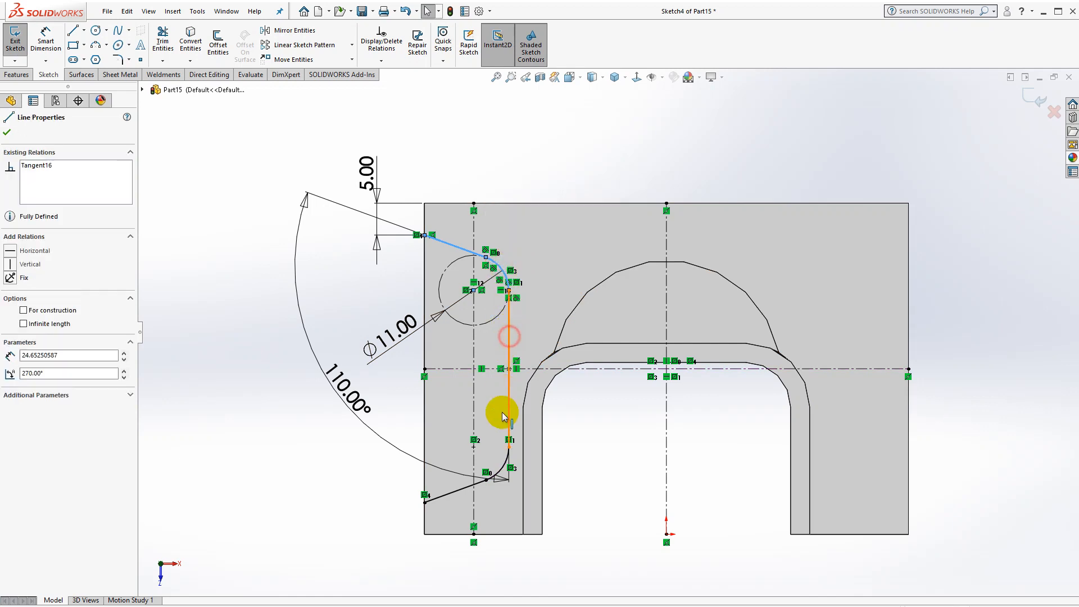
ctrl+click(496, 471)
ctrl+click(462, 488)
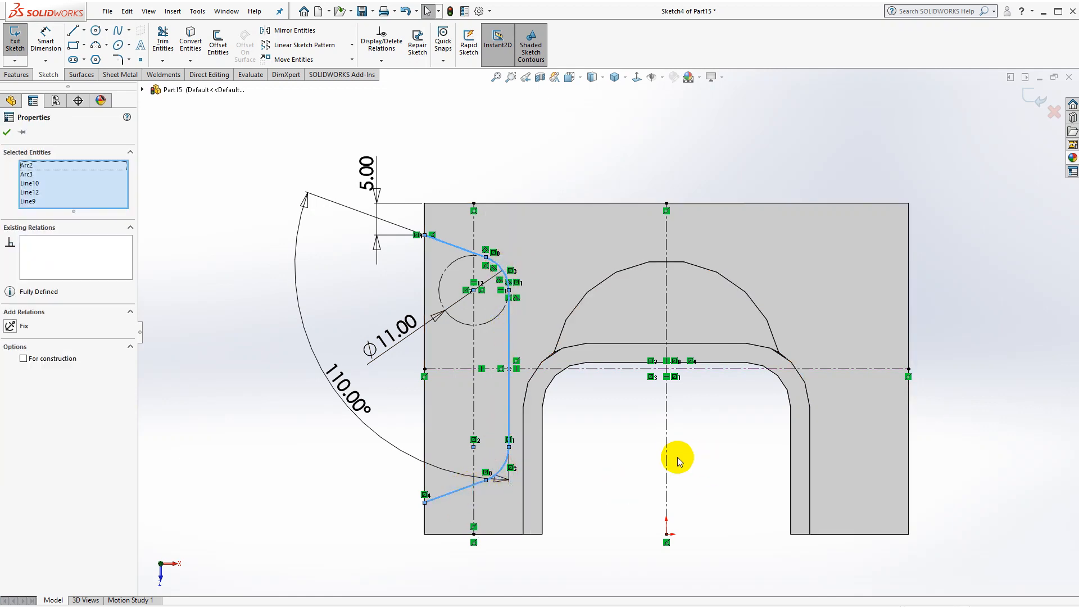
ctrl+click(669, 455)
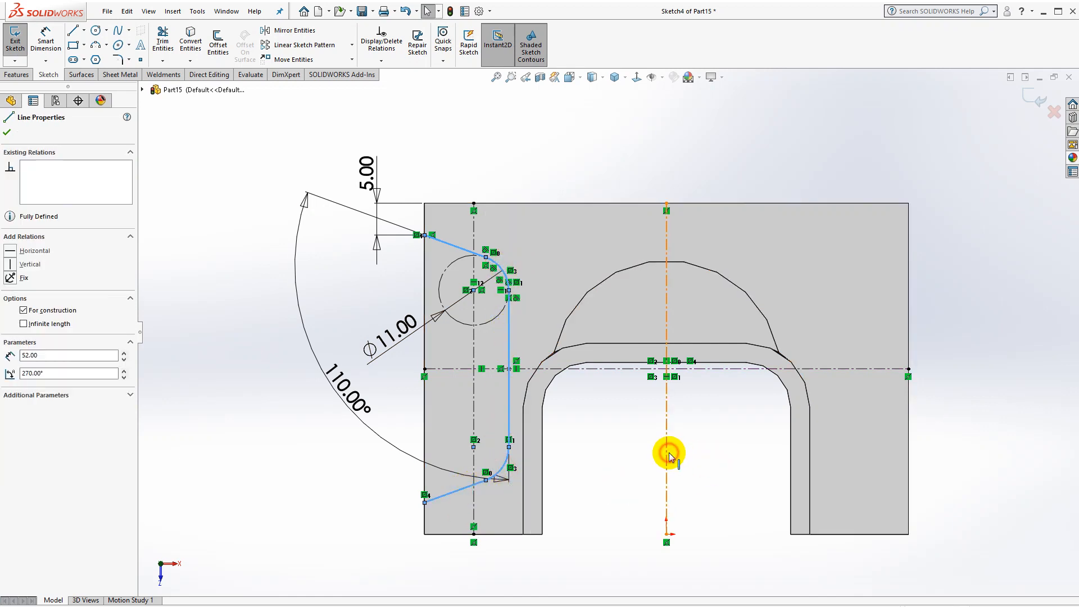
click(292, 32)
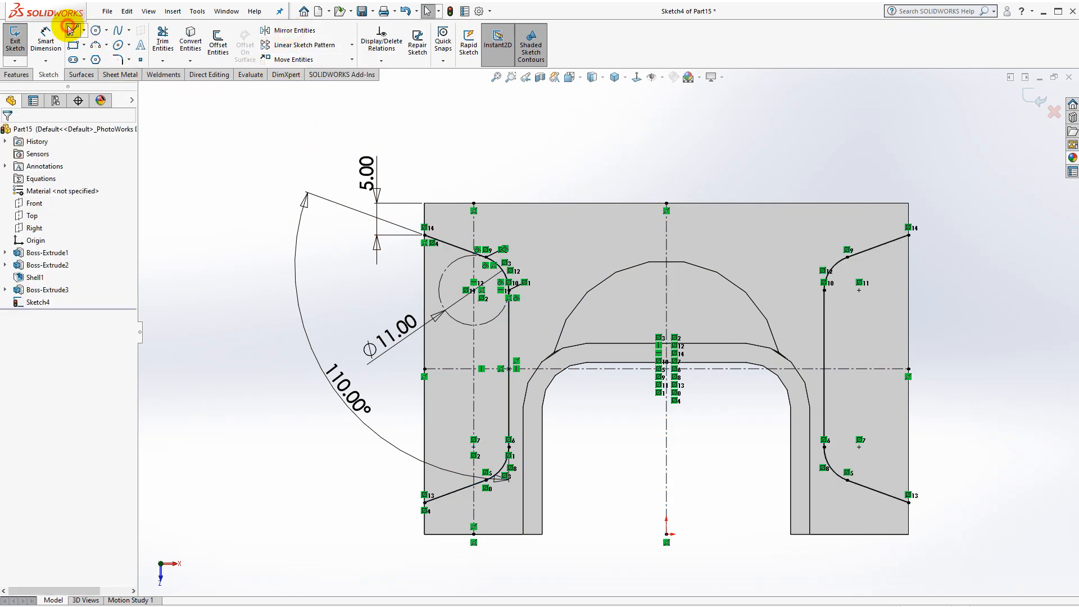
Close both profiles with vertical lines along the flange's left and right edges, joining the slanted lines' endpoints.
click(71, 30)
click(425, 235)
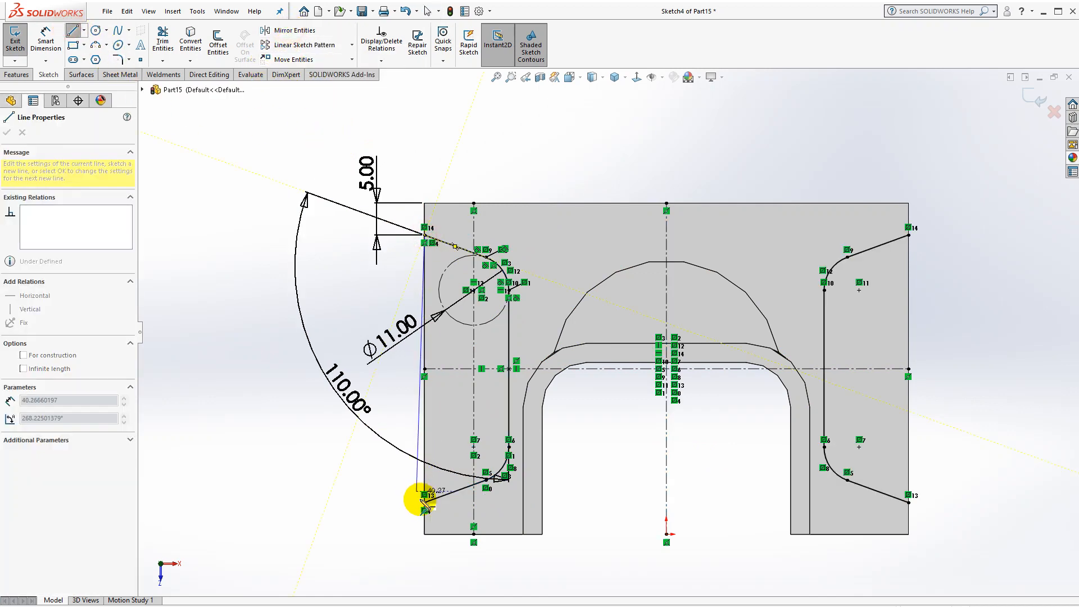
click(425, 502)
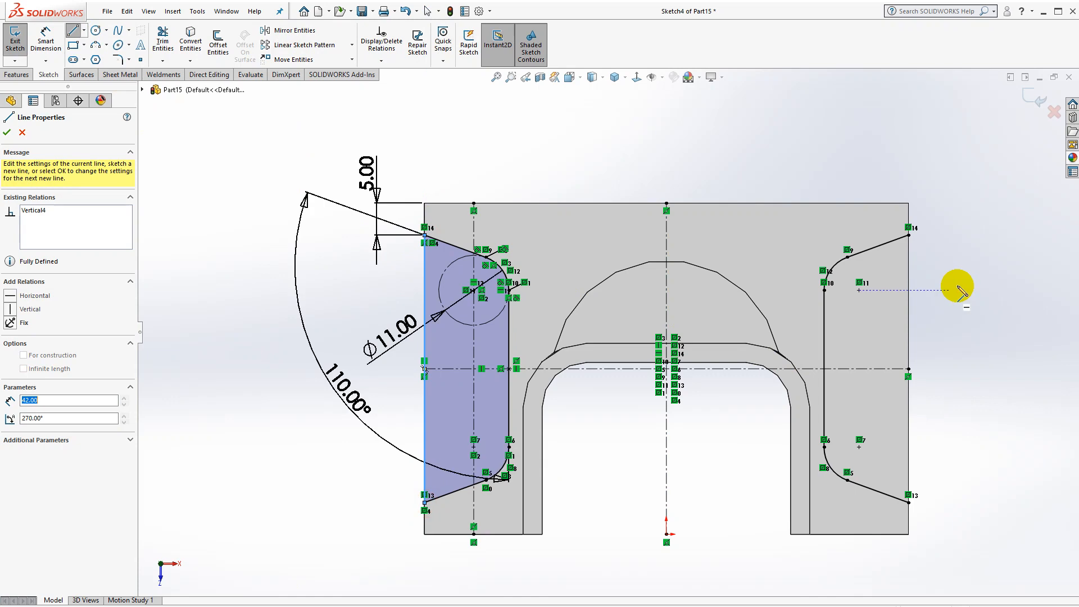
click(908, 235)
click(909, 502)
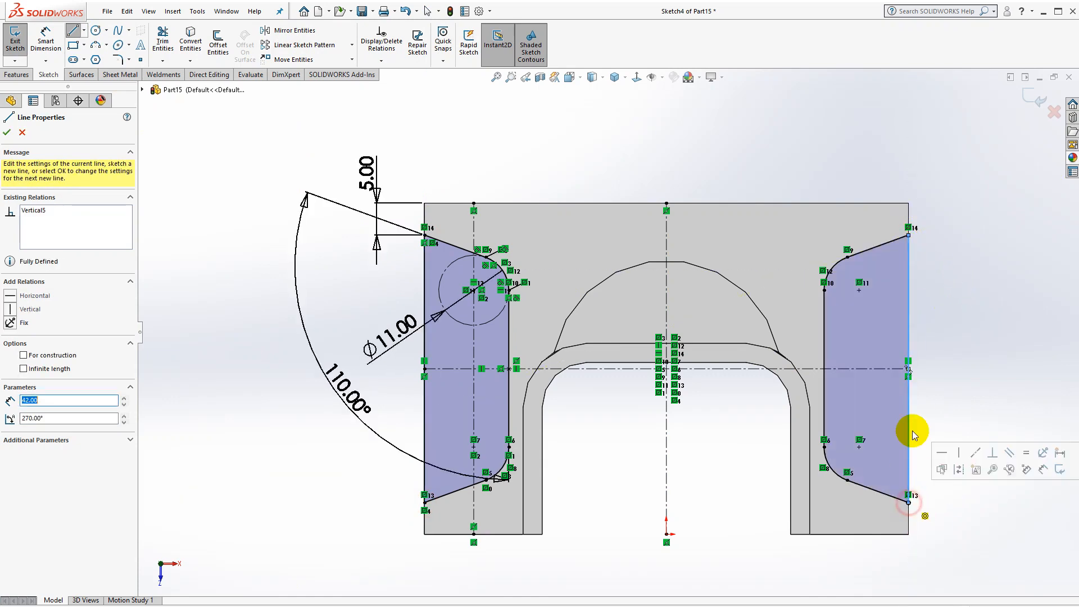
key(Escape)
Cut-extrude the two closed side profiles into the flange with a blind depth of 4 mm.
click(16, 74)
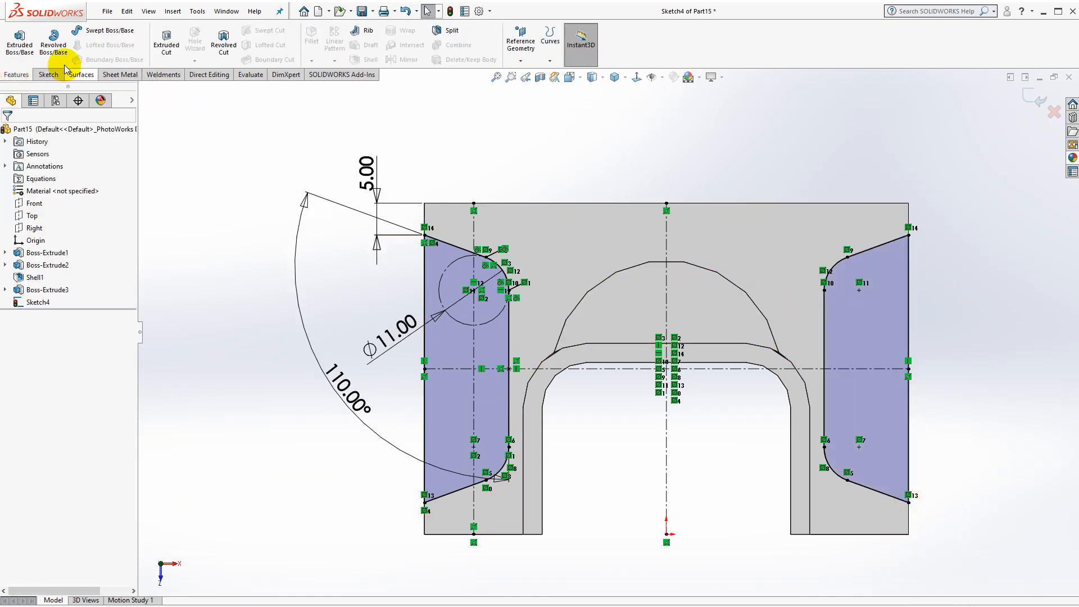
click(166, 42)
middle_drag(222, 185, 255, 185)
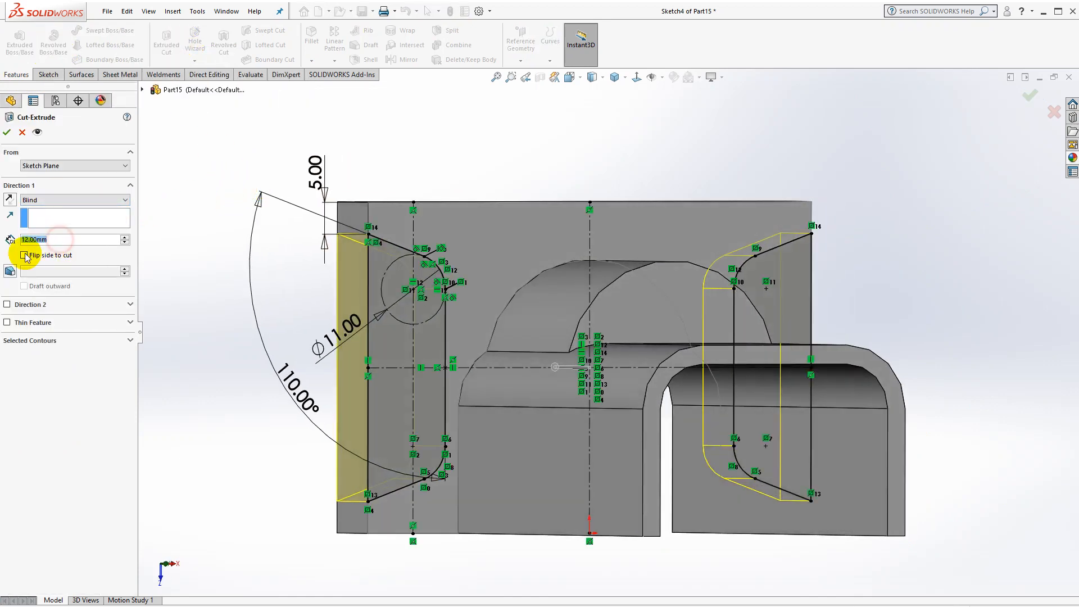
text(4)
key(Return)
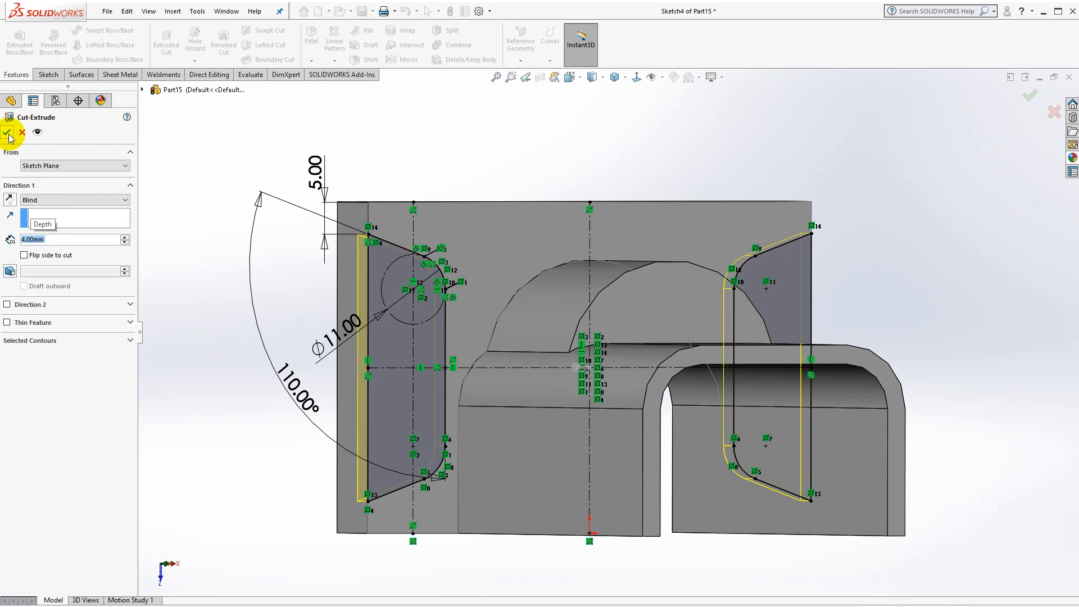
click(8, 133)
Start a new sketch on the floor face of the left recess, viewed normal to the face.
mouse_move(436, 177)
middle_down()
mouse_move(454, 253)
mouse_move(497, 285)
middle_up()
click(498, 285)
click(637, 79)
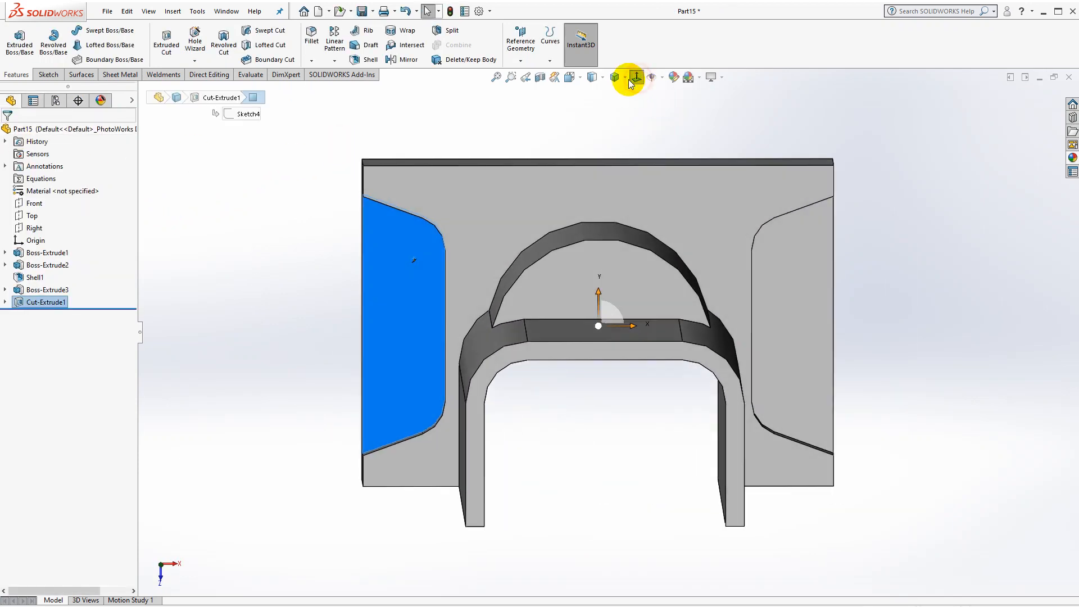
click(48, 75)
click(17, 38)
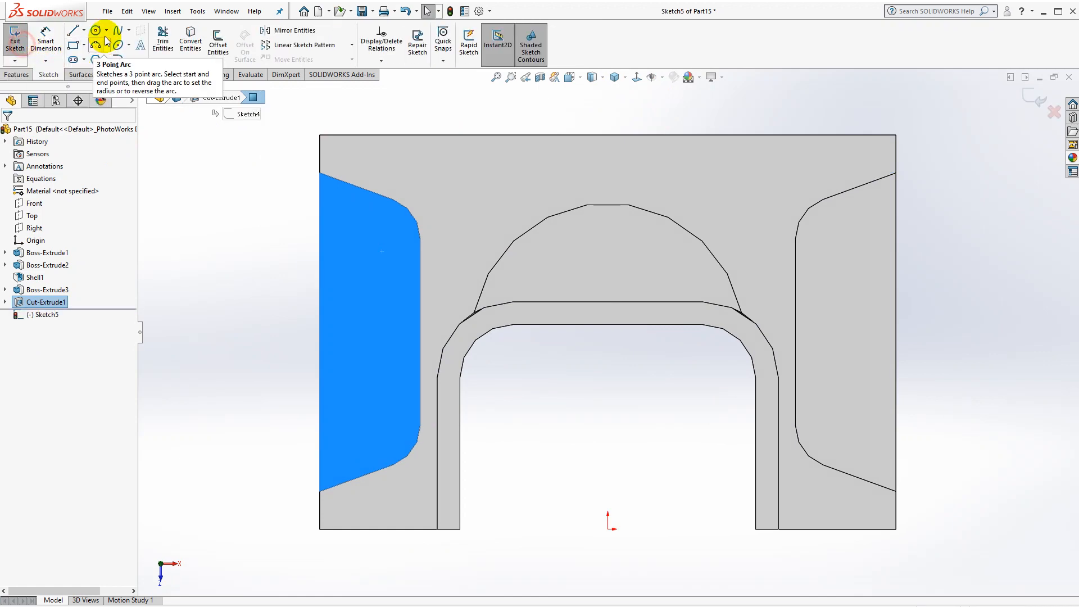
Sketch four circles of about 2.8 mm radius, centred on the rounded corners of the two side recesses.
click(96, 29)
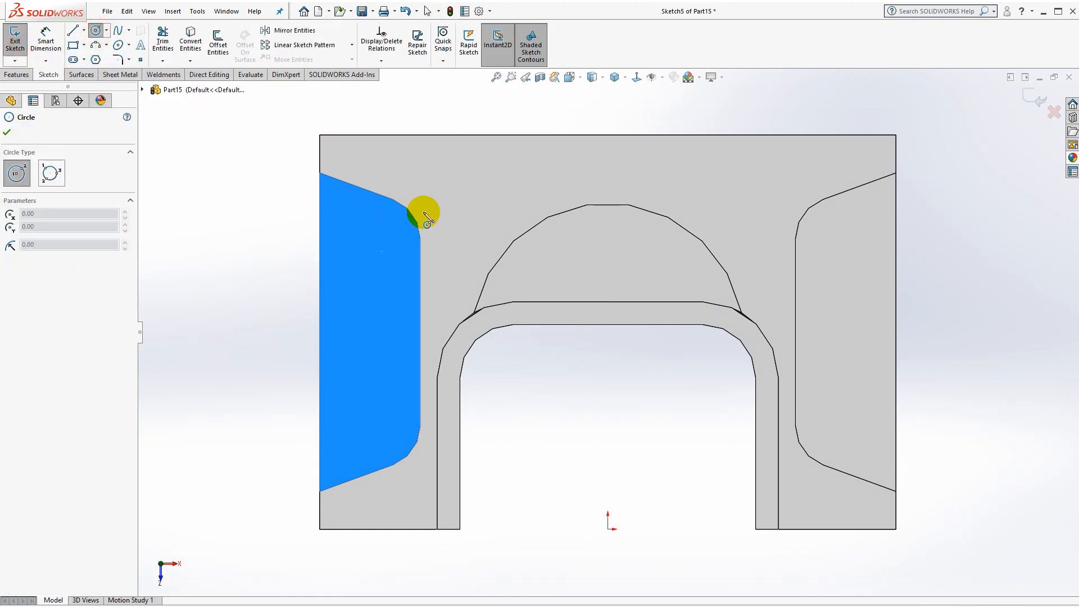
click(379, 239)
click(386, 258)
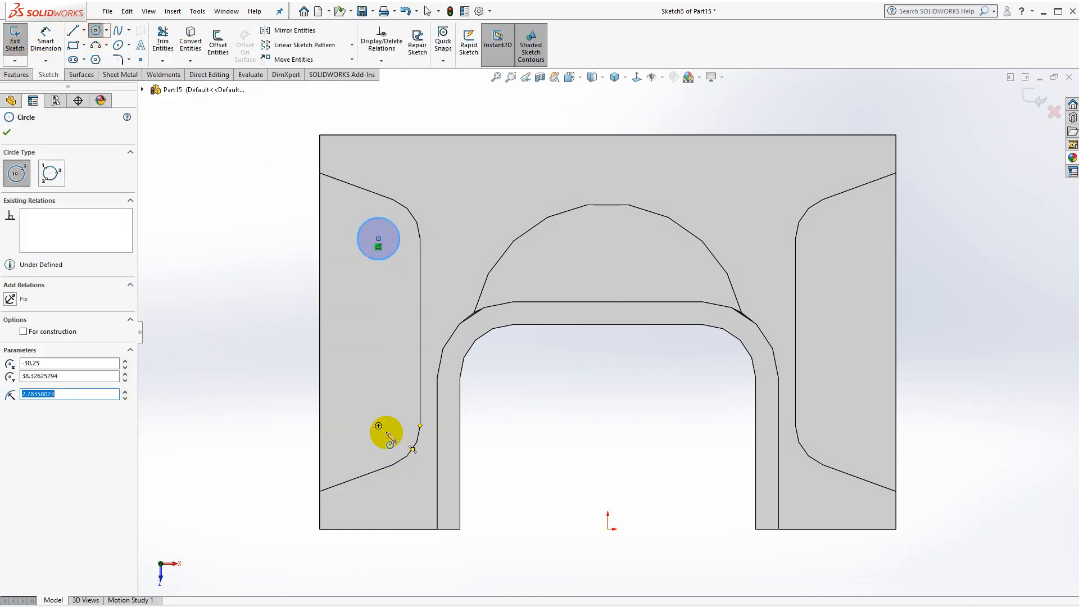
click(379, 425)
click(399, 426)
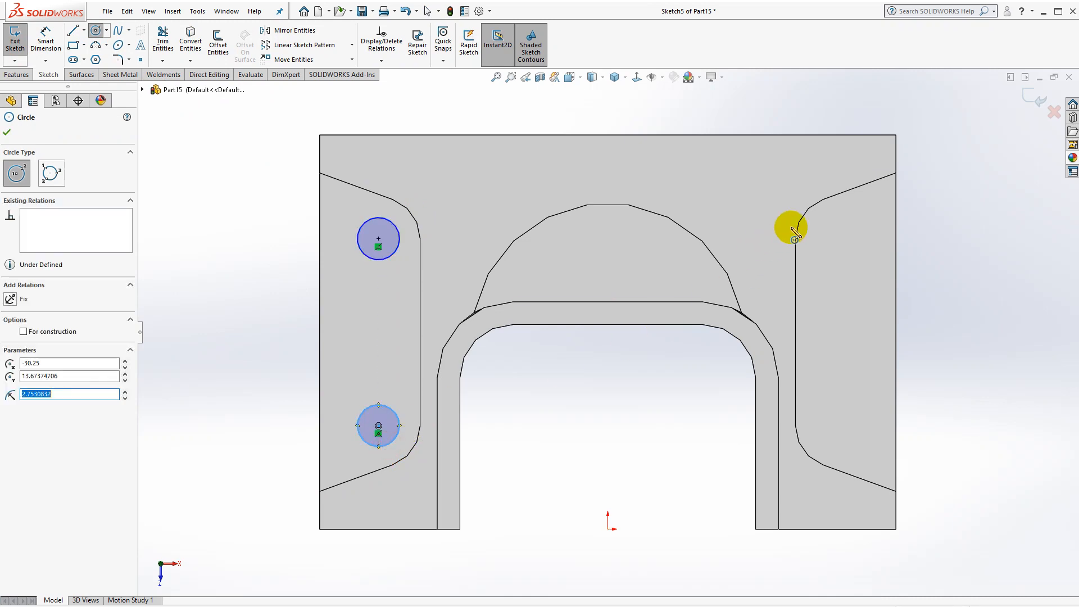
click(838, 238)
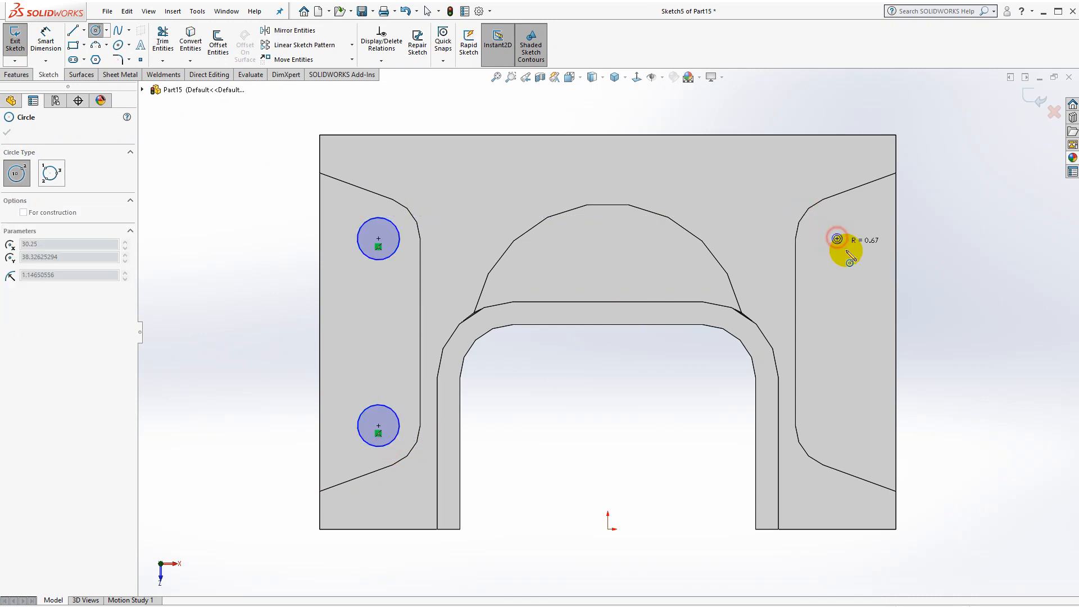
click(849, 257)
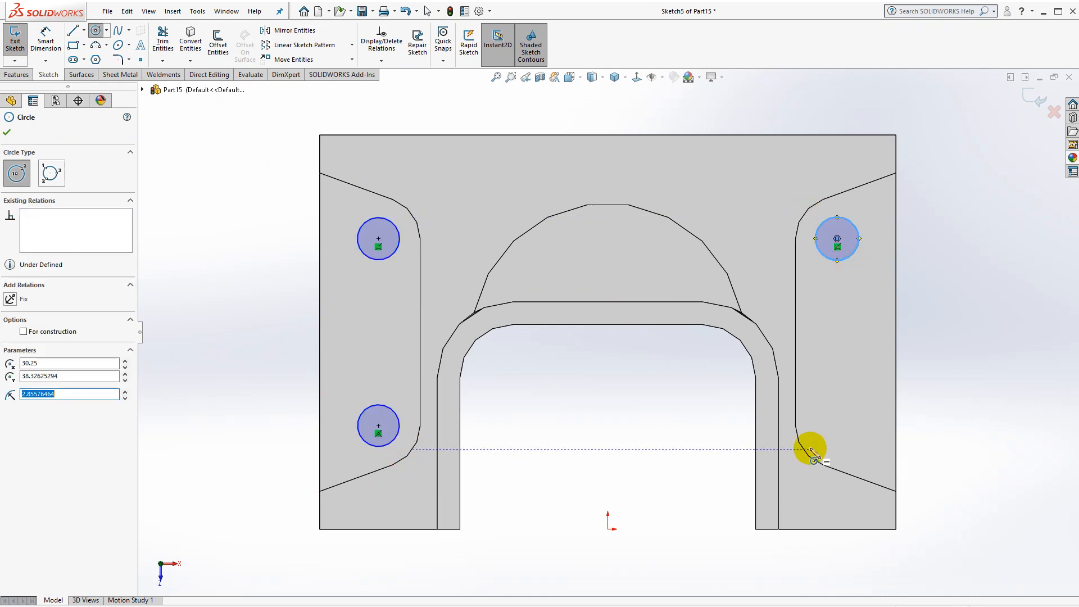
click(838, 425)
click(845, 439)
key(Escape)
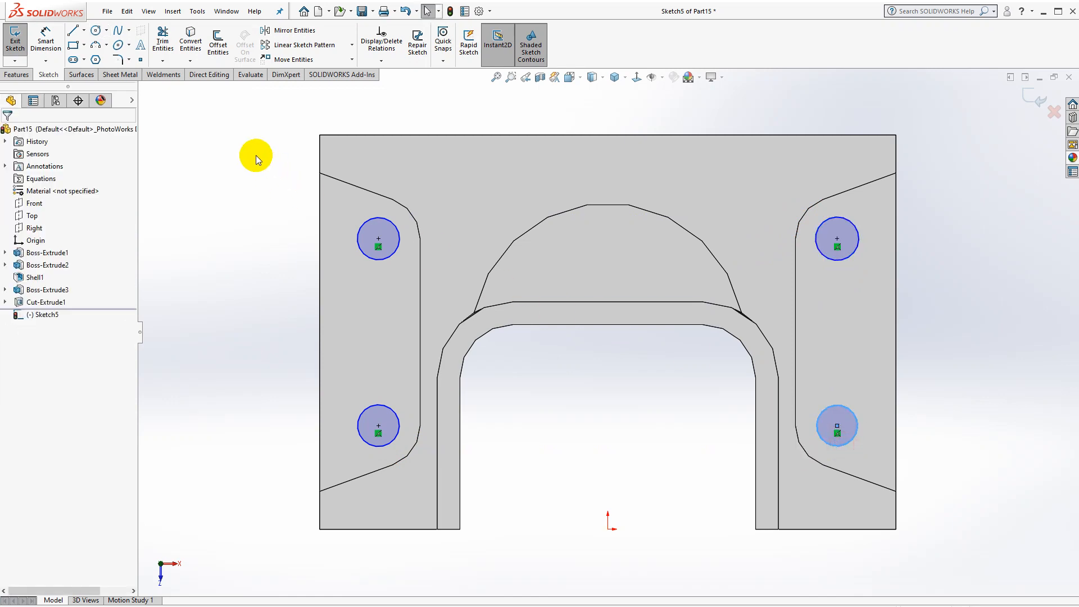
Make the four circles equal and set their diameter to 5 mm.
drag(285, 145, 438, 279)
drag(662, 411, 797, 498)
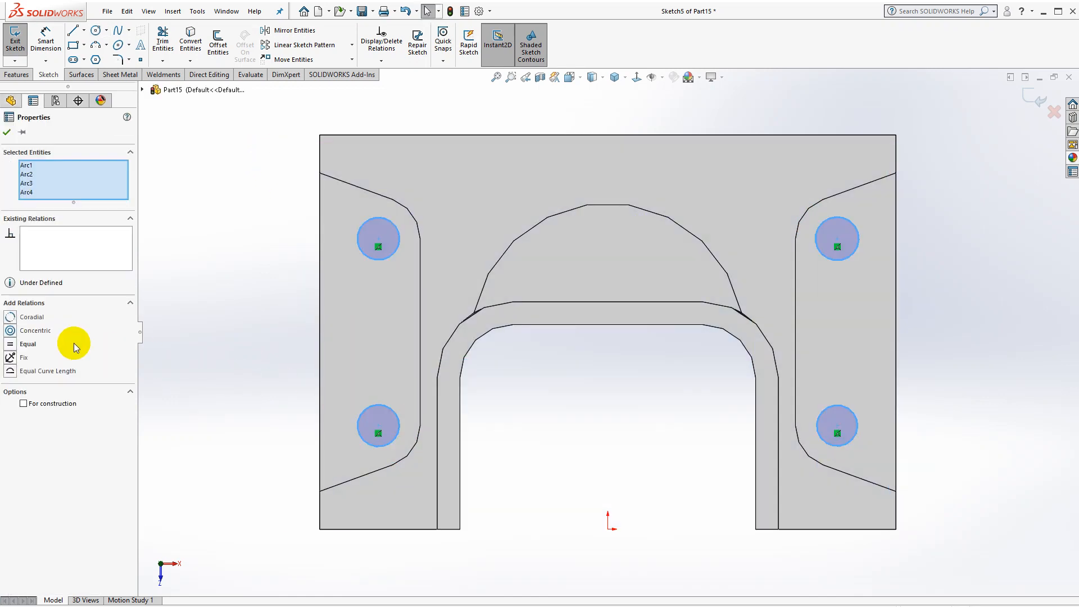
click(14, 345)
click(39, 41)
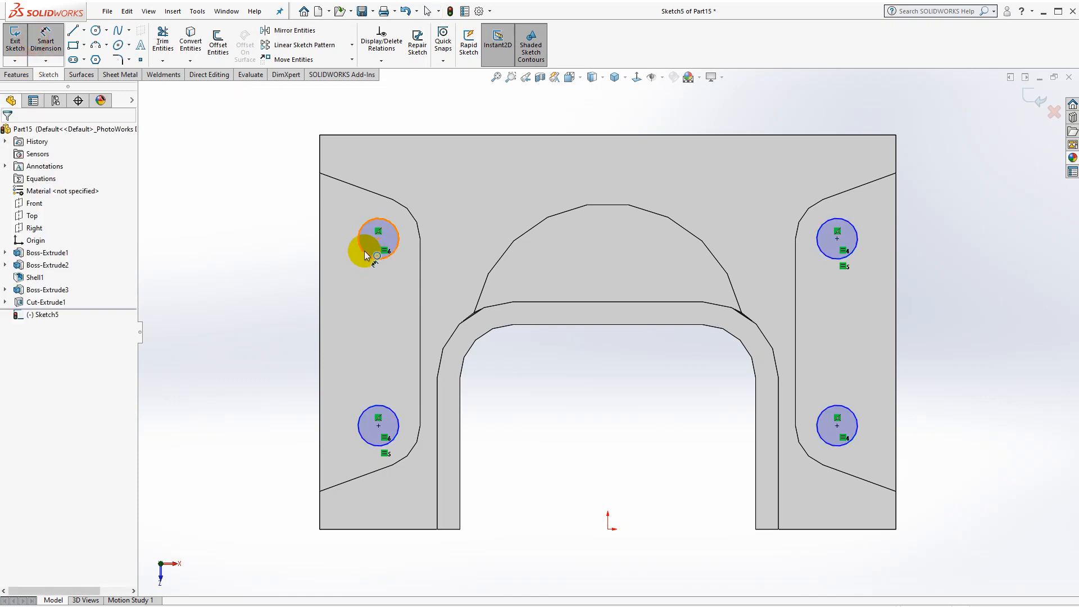
click(366, 256)
click(286, 291)
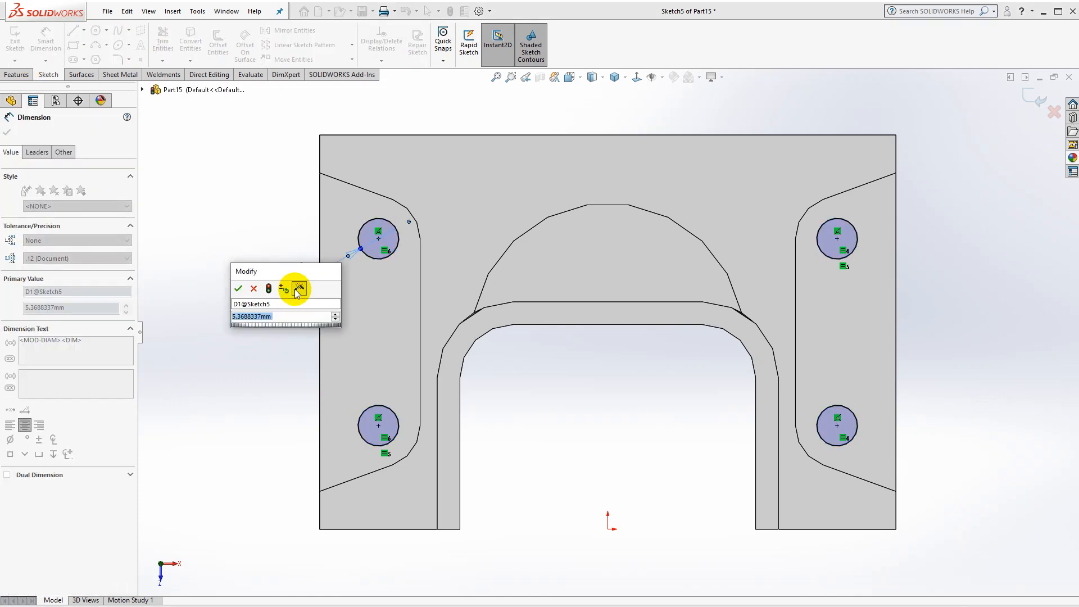
text(5)
key(Return)
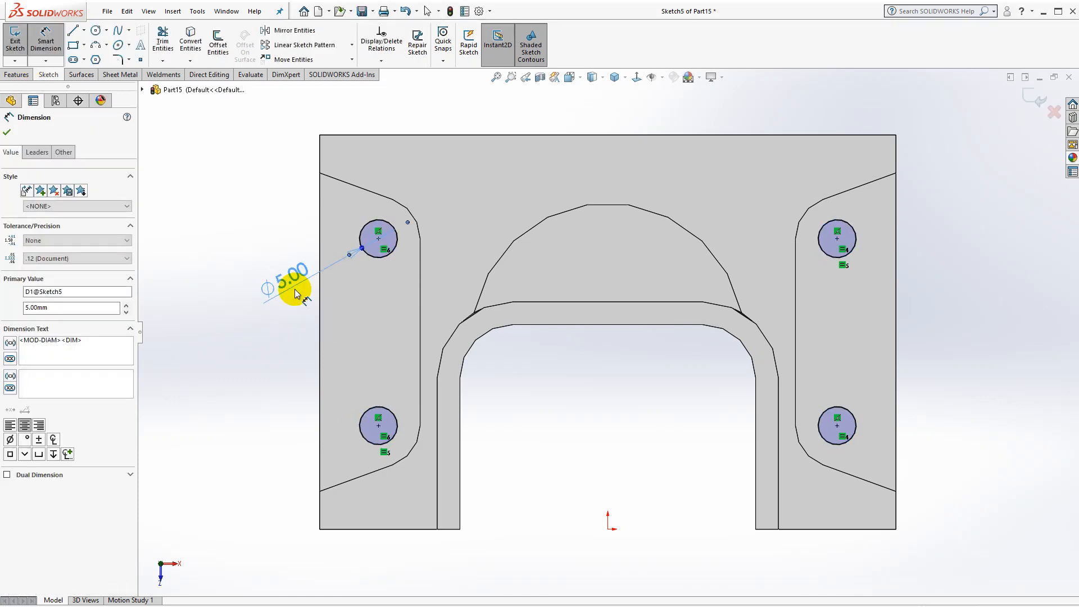
Cut-extrude the four circles through all to make the flange's mounting holes.
click(15, 76)
click(162, 43)
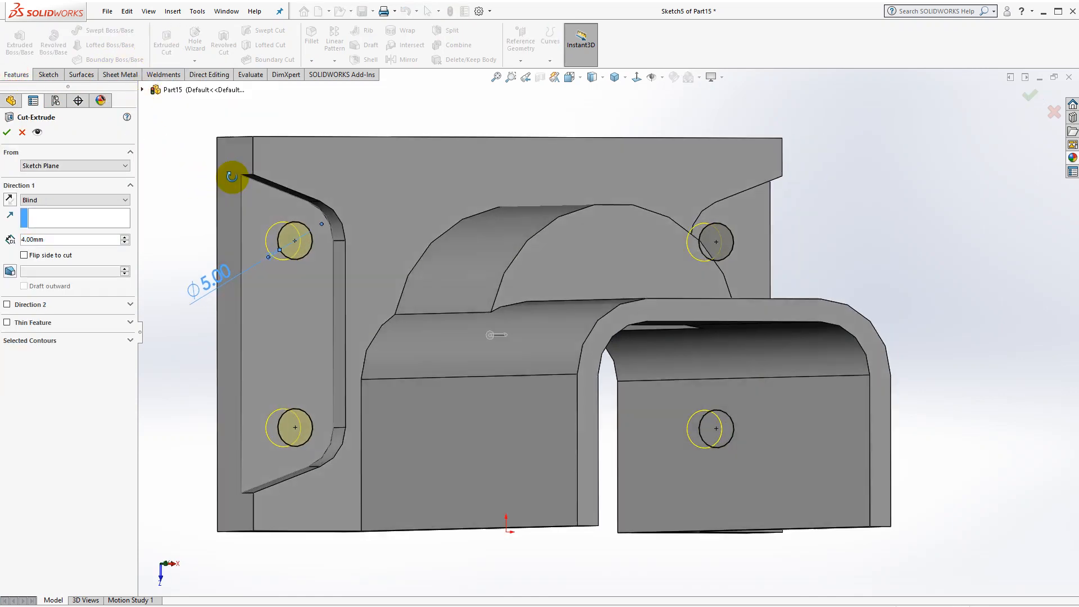
click(84, 199)
click(81, 217)
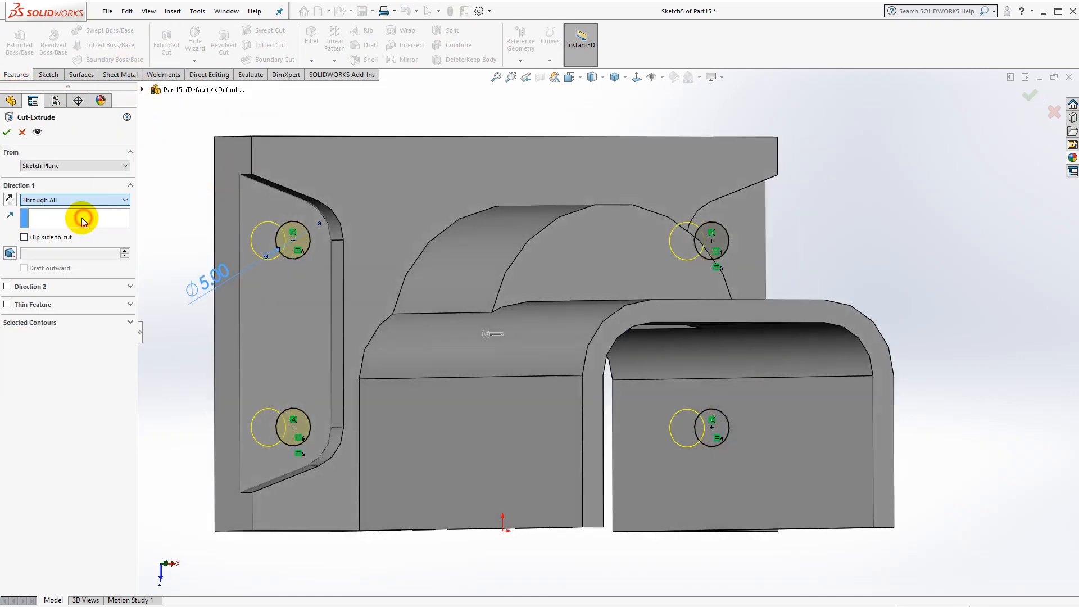
click(8, 133)
click(180, 181)
scroll(241, 210, up, 2)
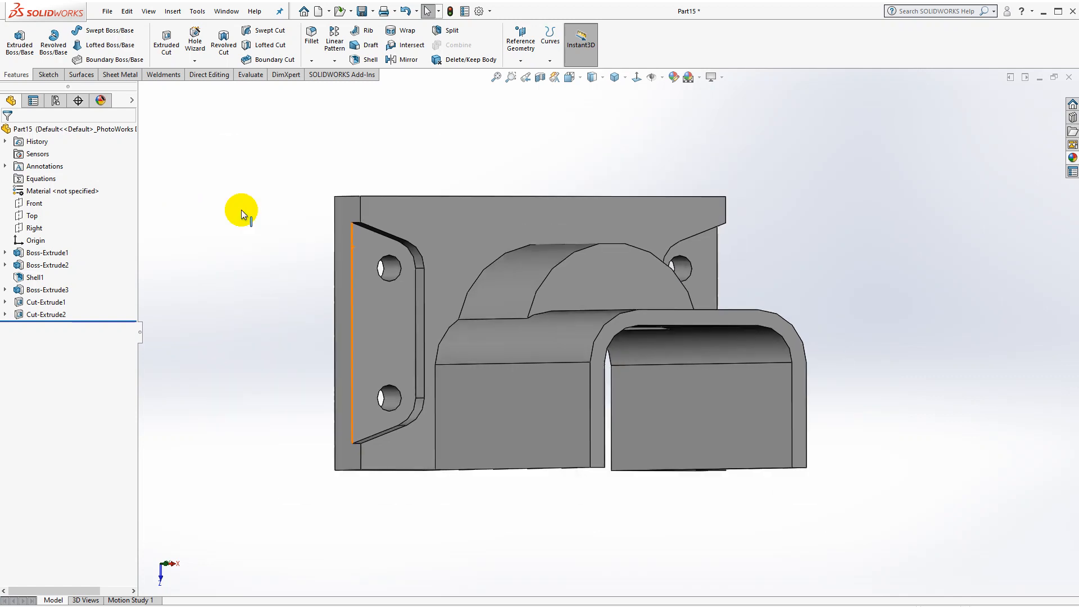
Start a new sketch on the open-side end face of the left leg and flange, viewed normal to the face.
middle_drag(499, 289, 436, 197)
middle_drag(455, 306, 415, 419)
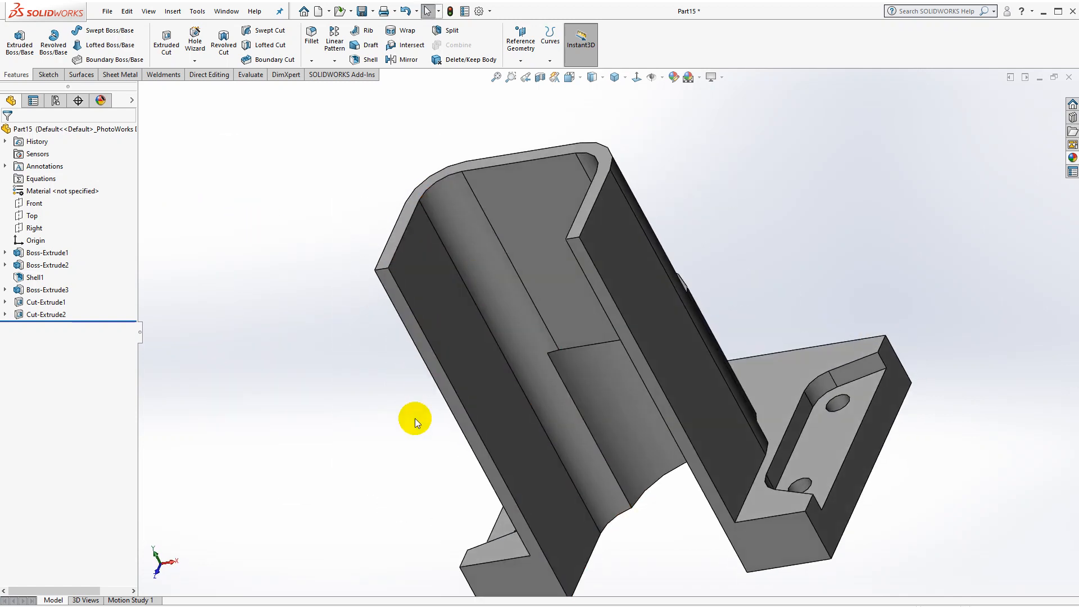
click(511, 579)
click(639, 81)
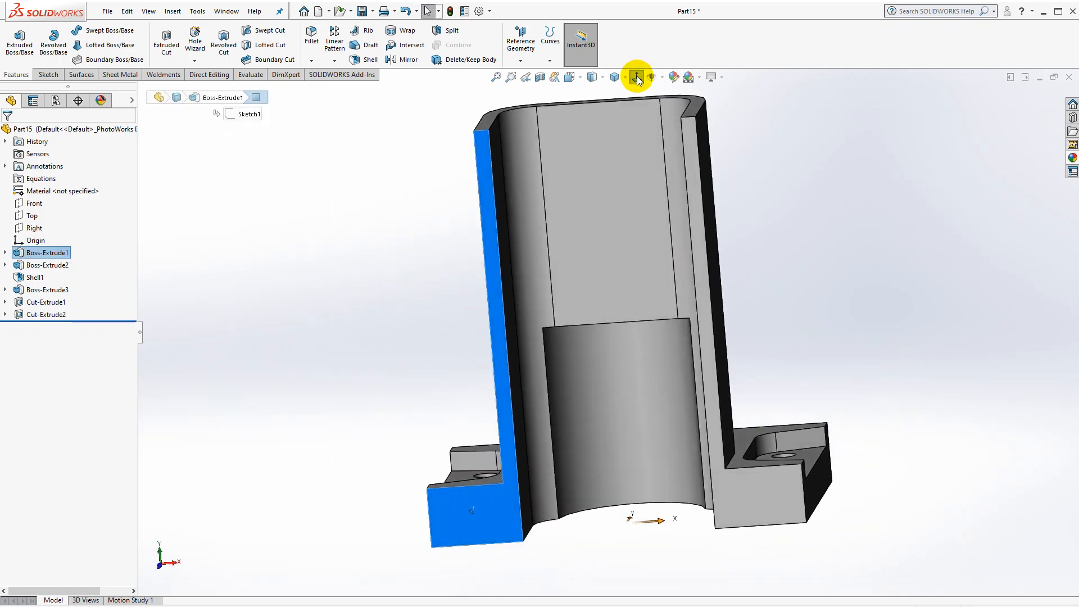
click(48, 73)
click(15, 45)
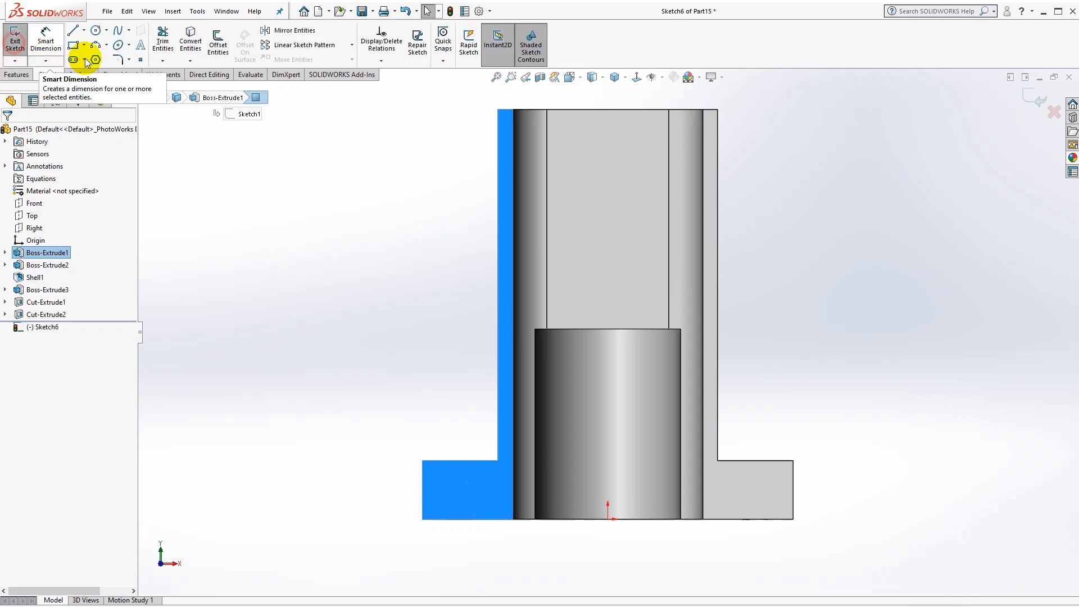
Sketch a corner rectangle about 5.7 mm high along the flange's bottom edge, spanning between the outer faces of both legs.
click(74, 45)
scroll(593, 509, down, 3)
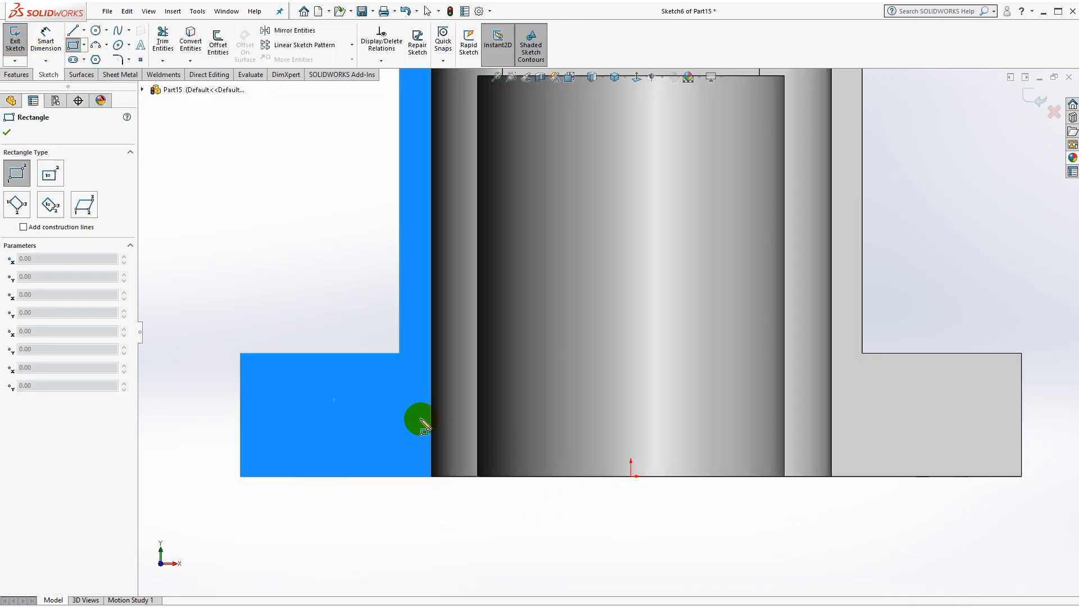
mouse_move(398, 418)
mouse_down()
mouse_move(844, 511)
mouse_move(861, 477)
mouse_up()
key(Escape)
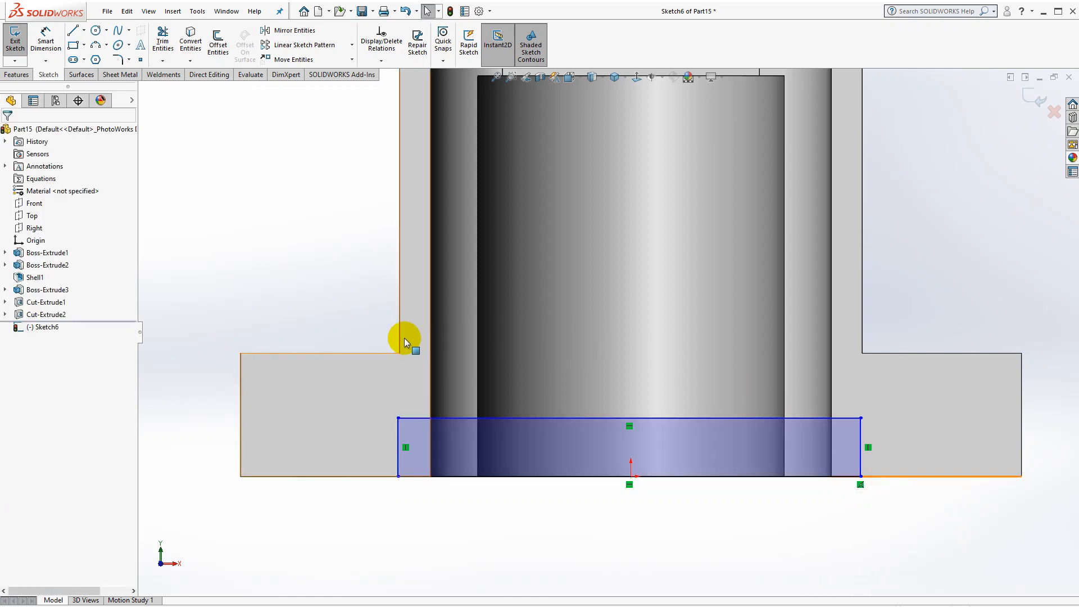
Make the rectangle's left and right sides collinear with the outer vertical edges of the two legs.
click(399, 433)
ctrl+click(401, 382)
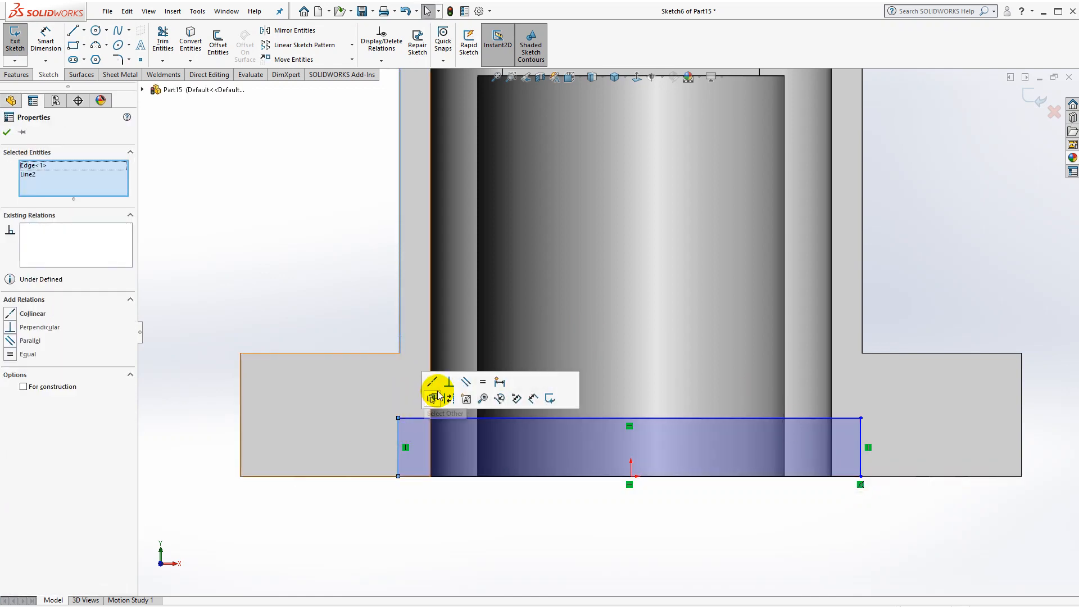
click(430, 383)
click(958, 286)
click(863, 318)
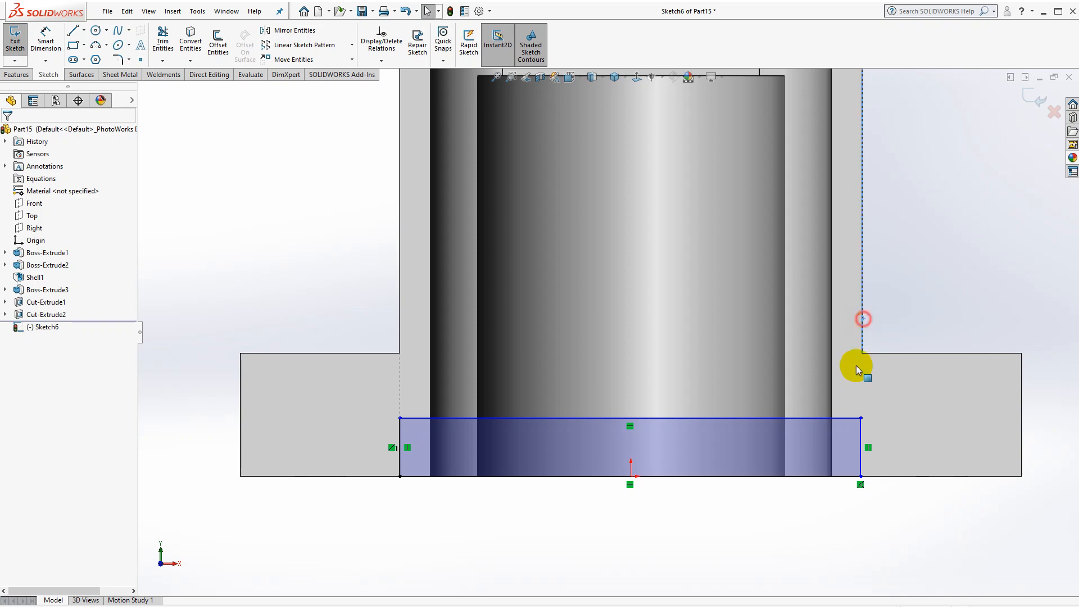
ctrl+click(864, 438)
click(887, 392)
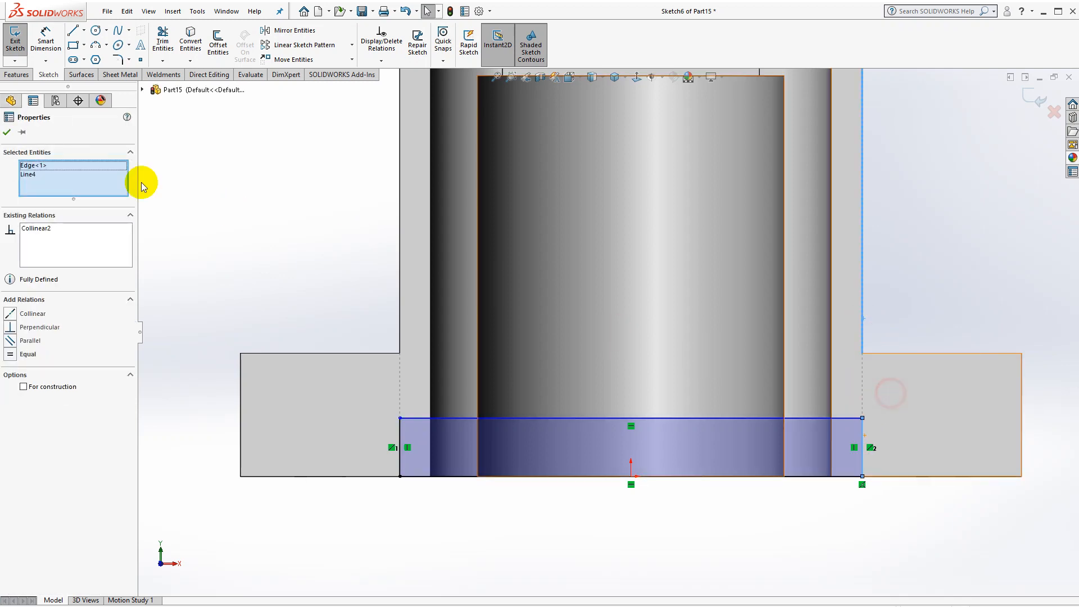
Dimension the rectangle's height and set it to 5 mm.
click(45, 45)
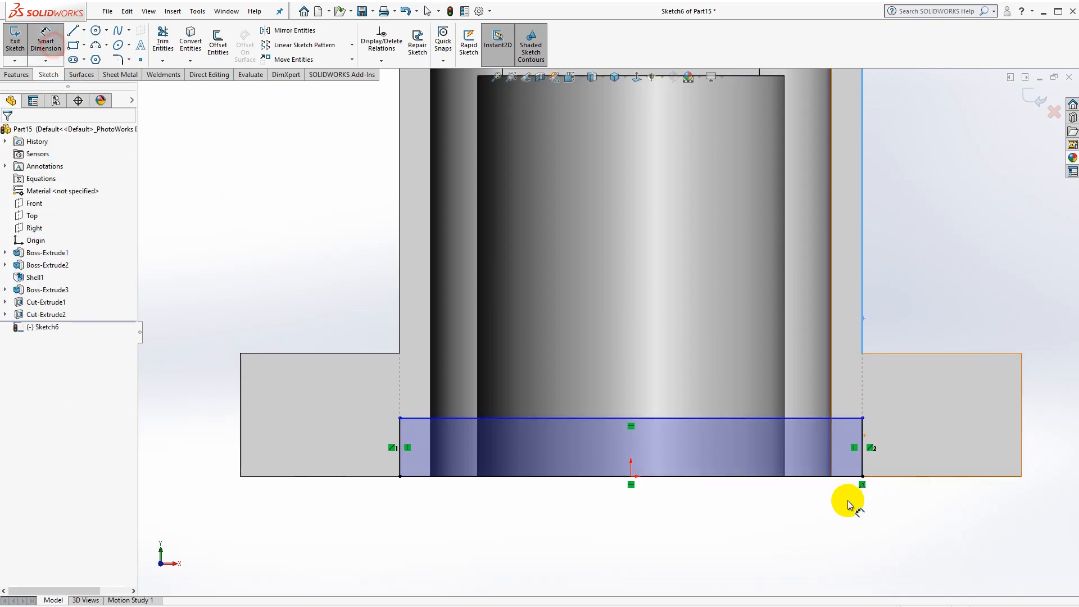
click(864, 460)
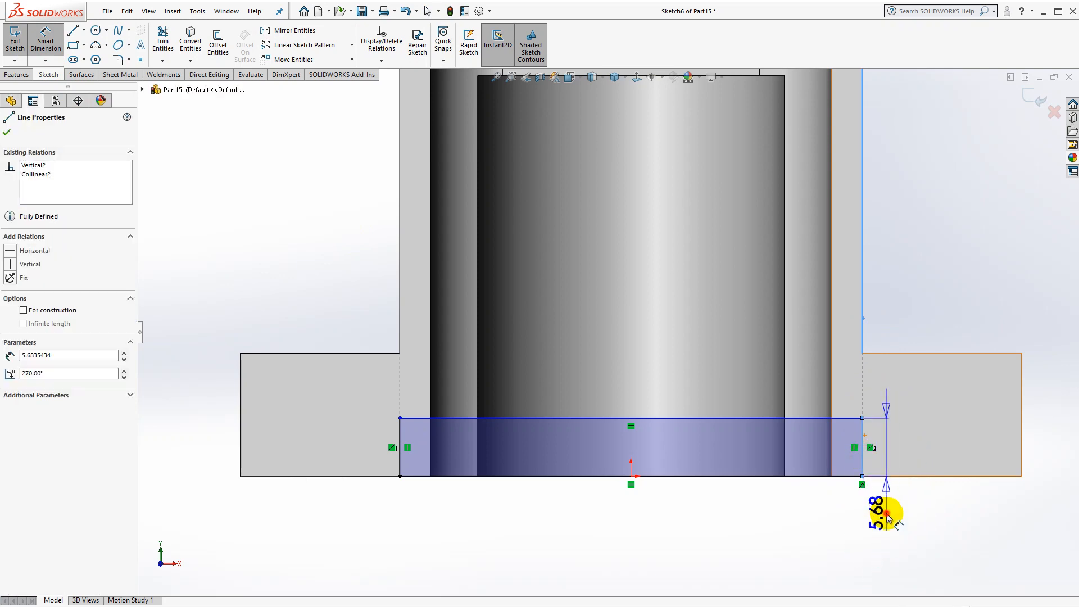
click(887, 516)
text(5.00mm)
key(Return)
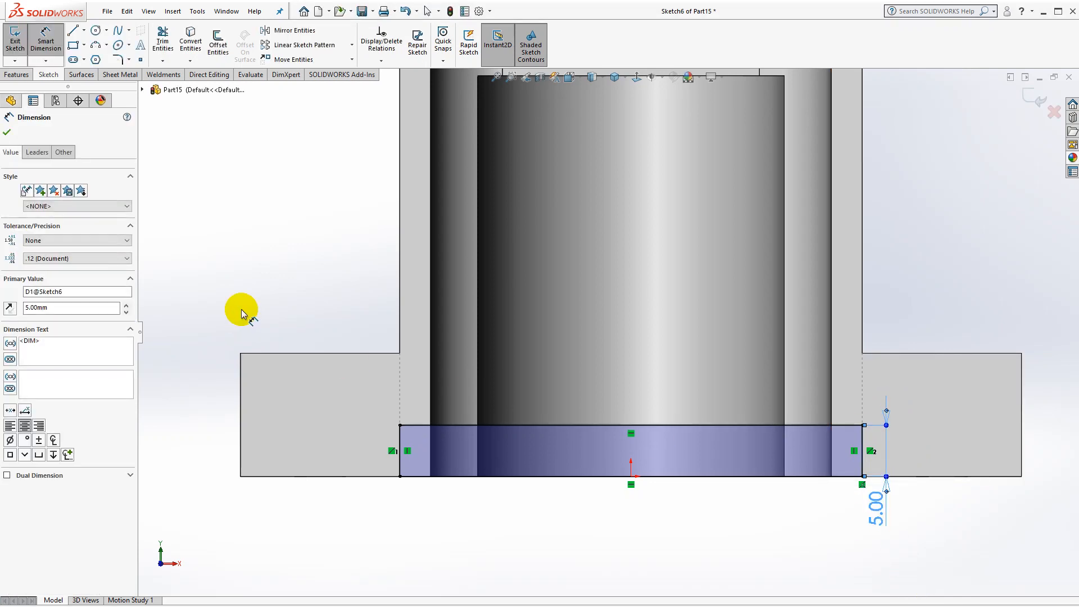
Cut-extrude the rectangle through all along the underside of the part.
click(17, 74)
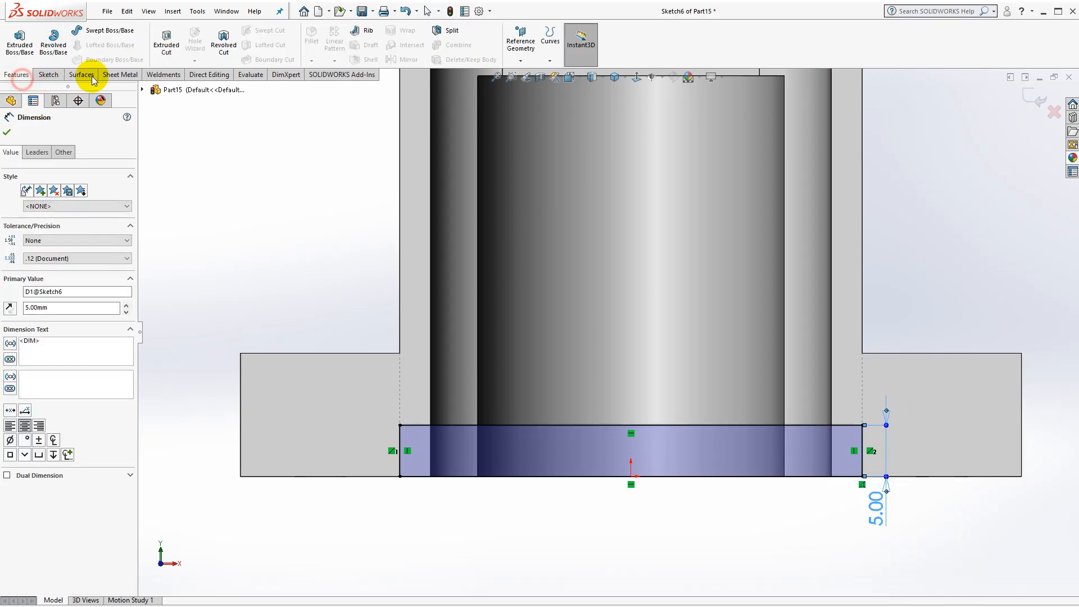
click(169, 43)
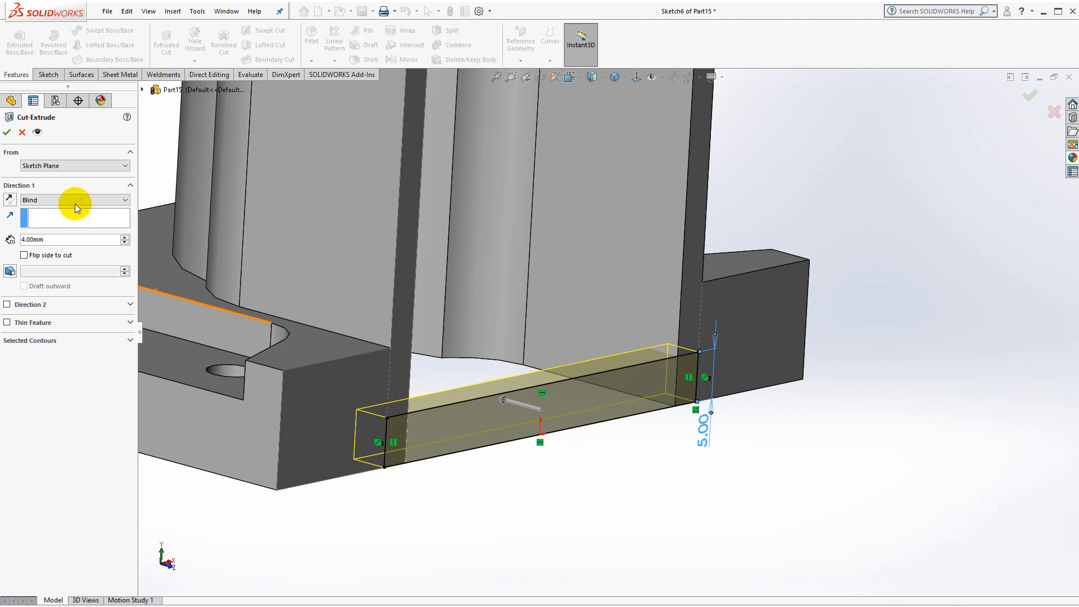
click(75, 203)
click(62, 215)
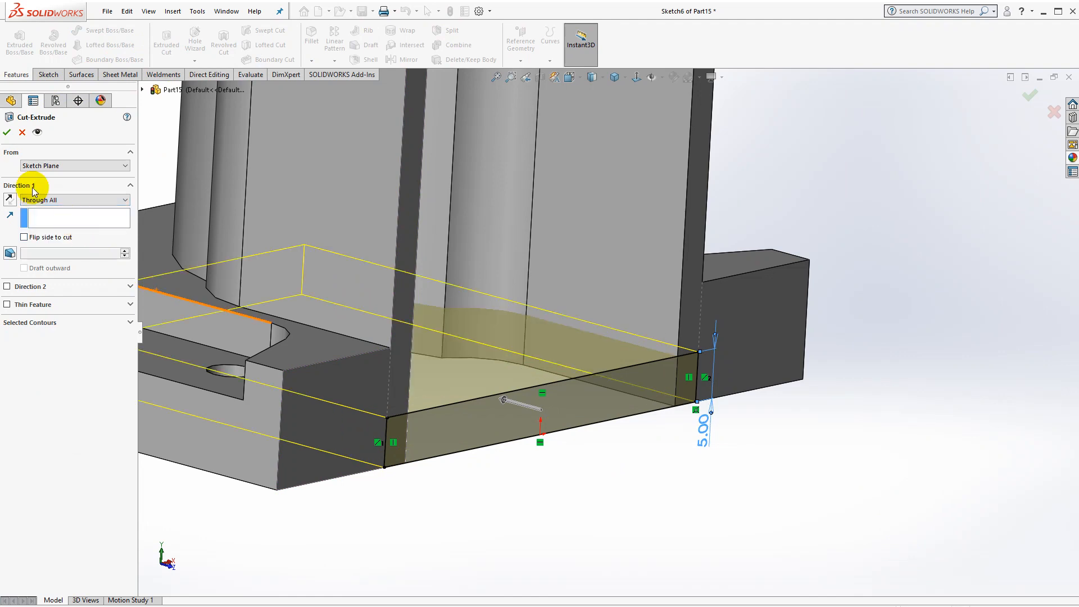
click(6, 133)
scroll(609, 450, up, 2)
middle_drag(609, 446, 591, 240)
Show the part in isometric view and read its volume in the mass properties.
click(614, 79)
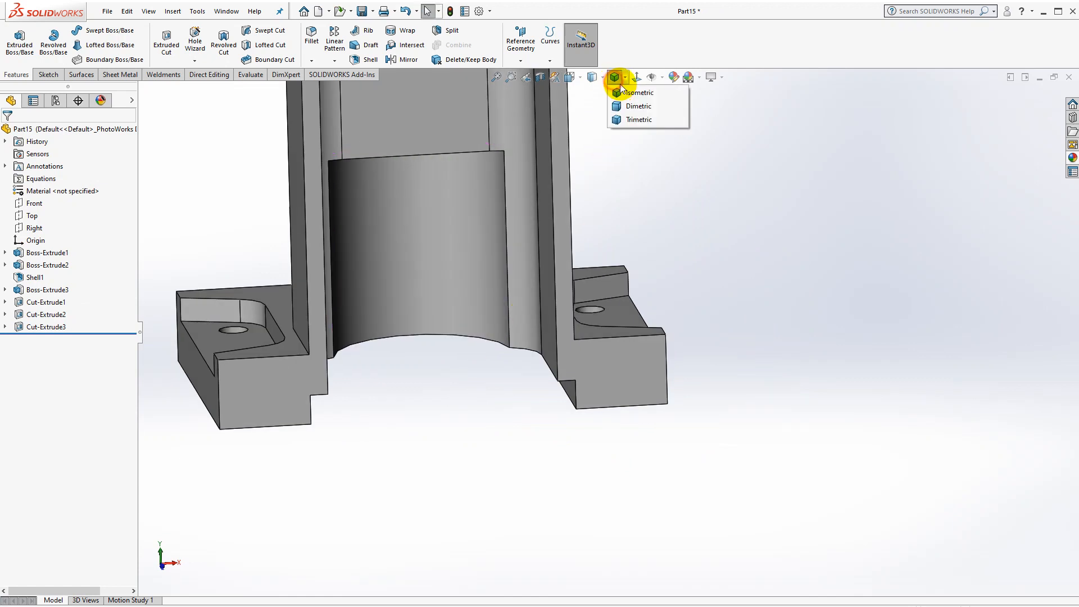
click(624, 91)
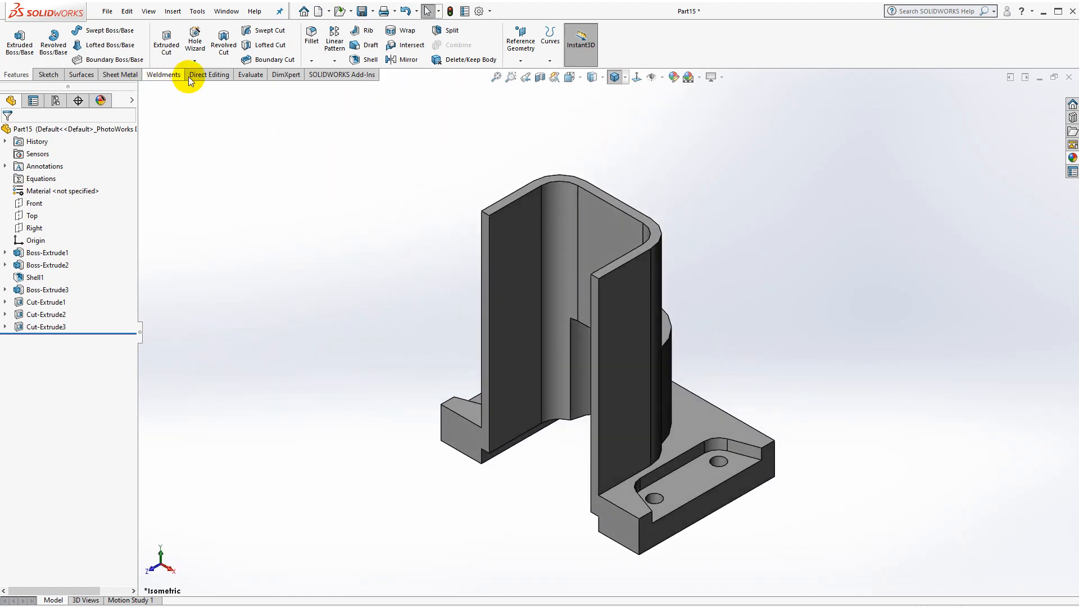
click(251, 75)
click(77, 39)
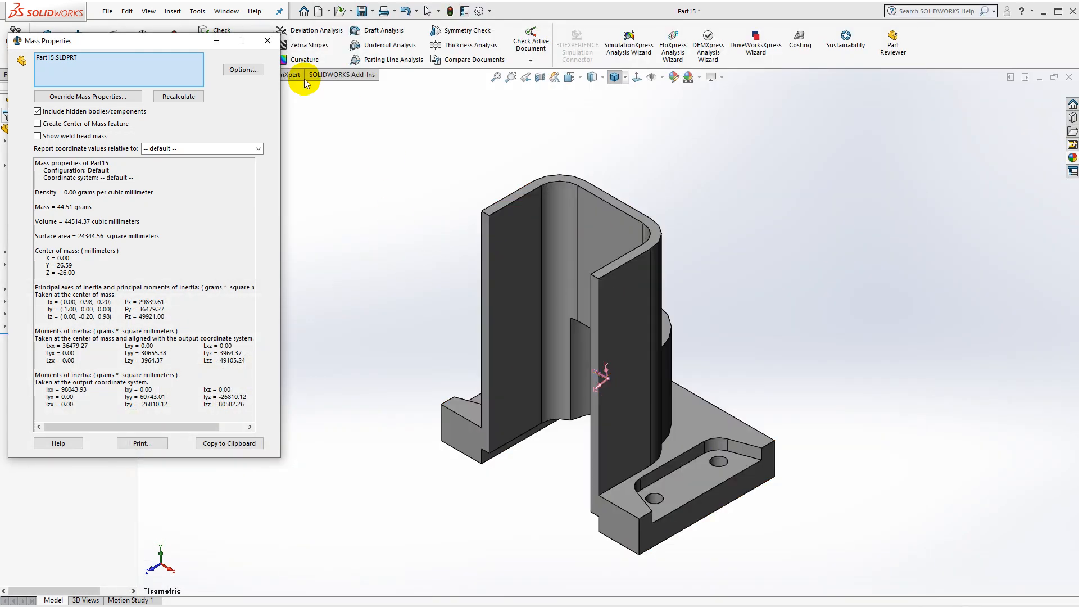
click(269, 40)
Measure the straight distance between the bulge pocket's upper right corner and the bottom cut's upper right corner, and compare it with the reference drawing.
click(45, 42)
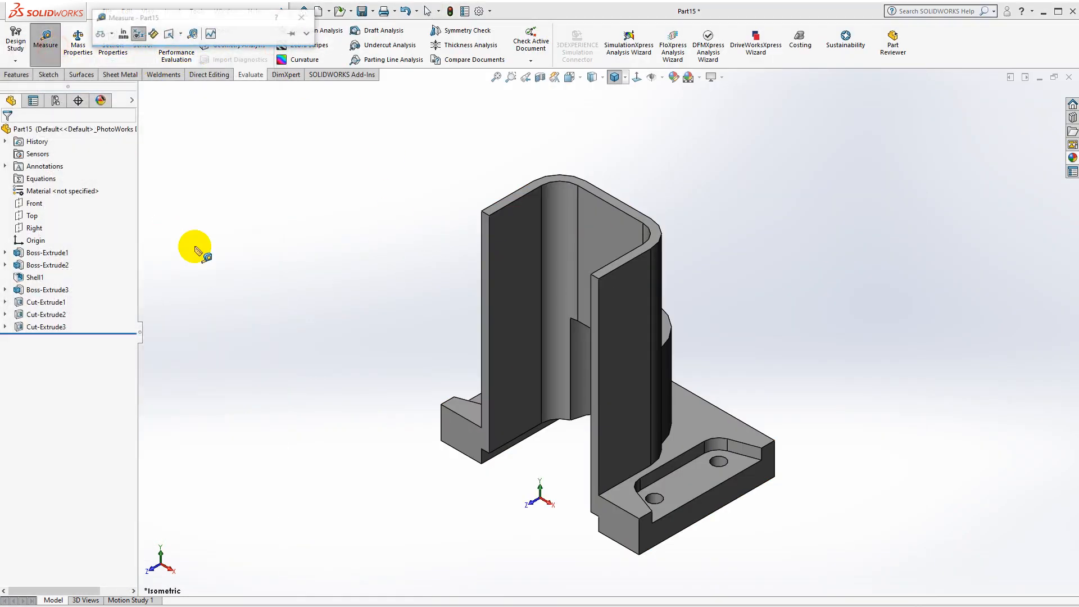
middle_drag(540, 461, 602, 363)
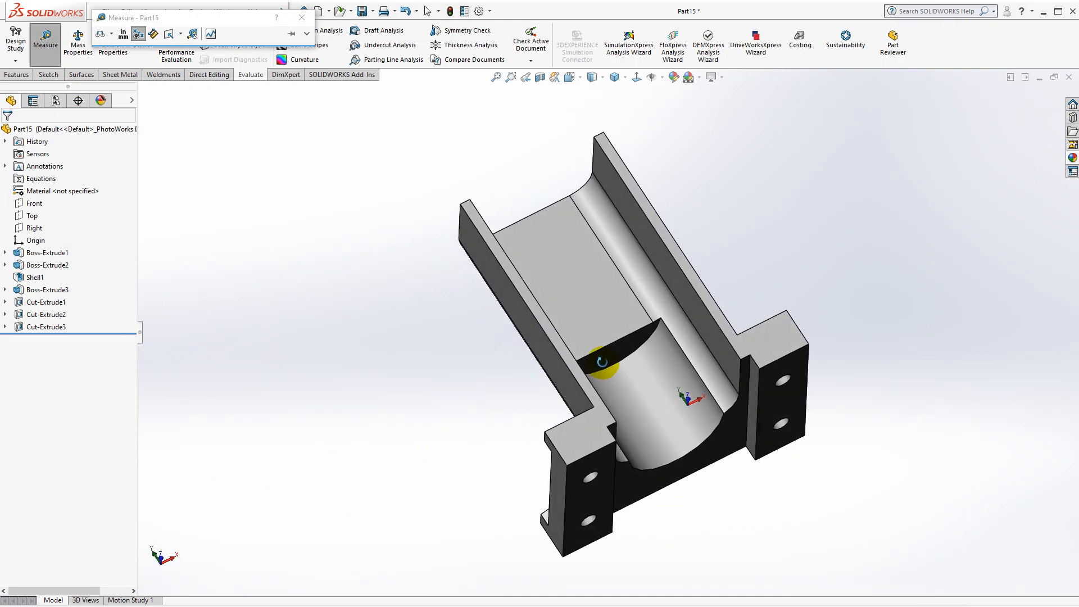
click(661, 321)
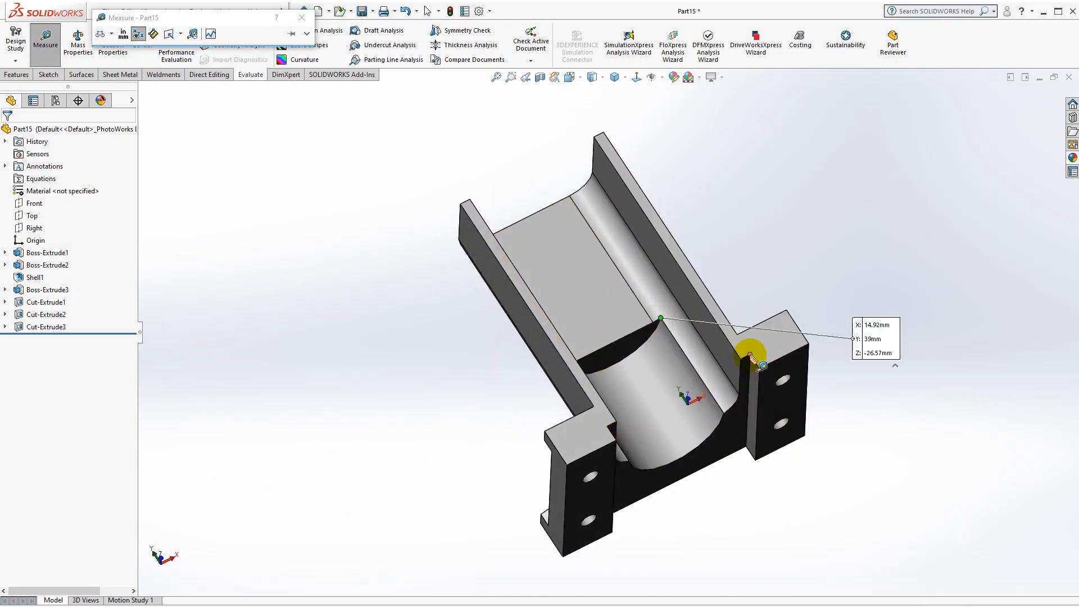
click(777, 260)
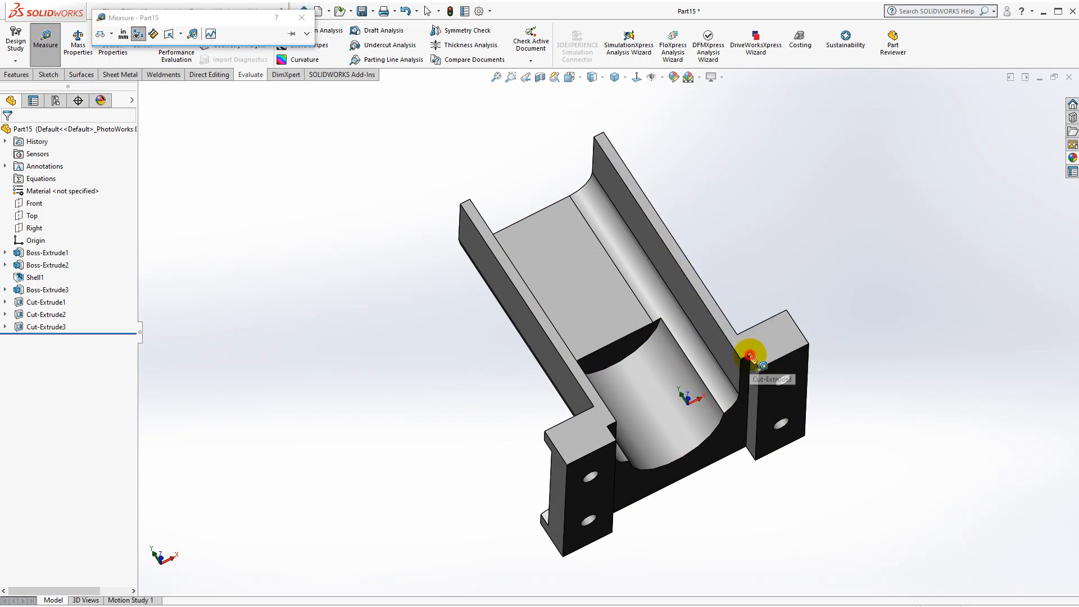
click(749, 355)
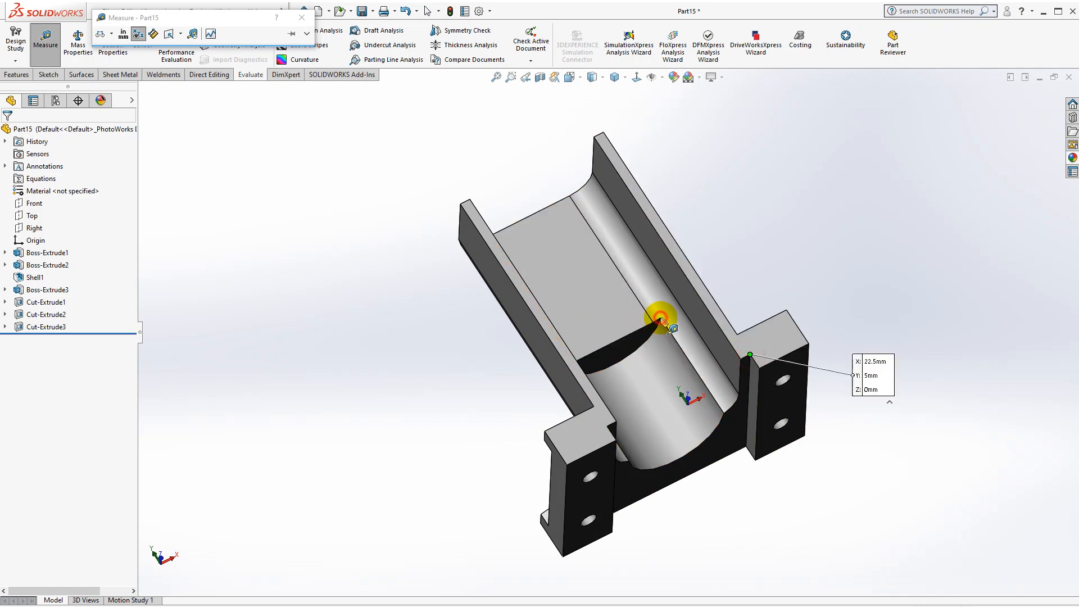
click(661, 320)
scroll(717, 295, down, 3)
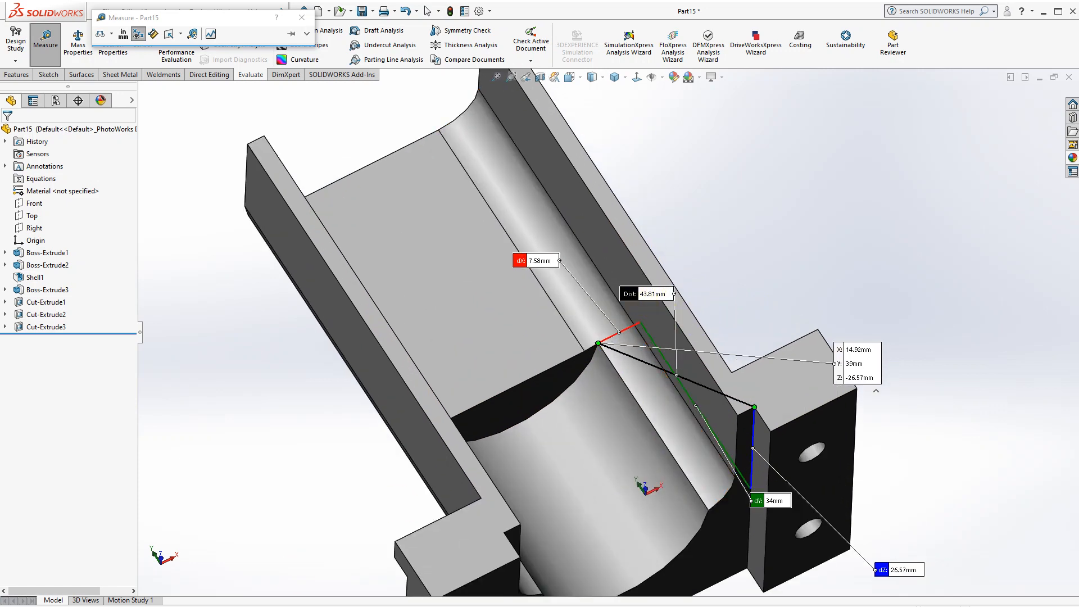
key(alt+Tab)
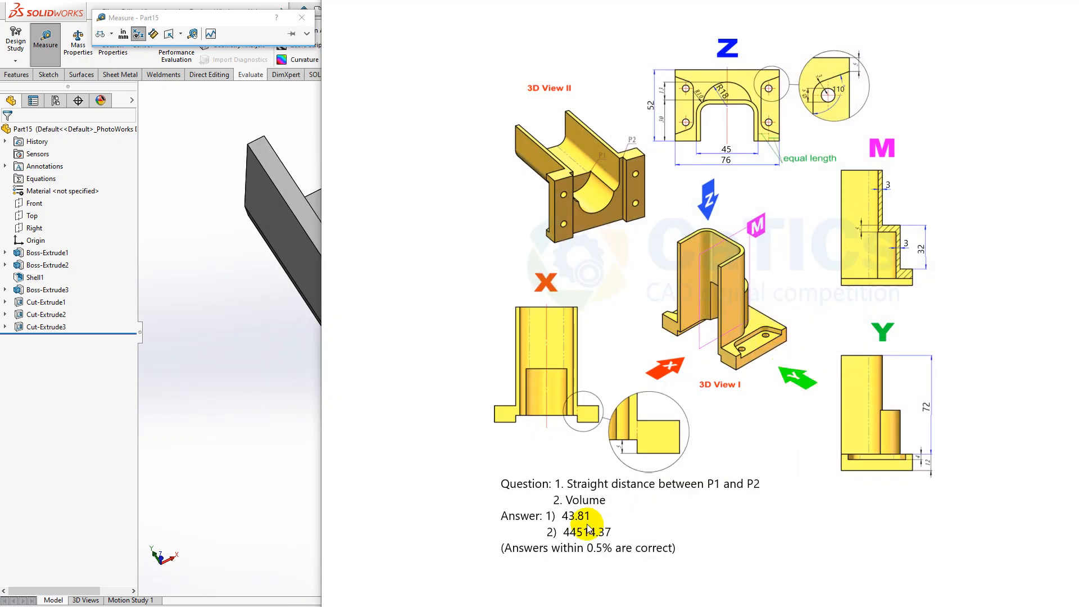